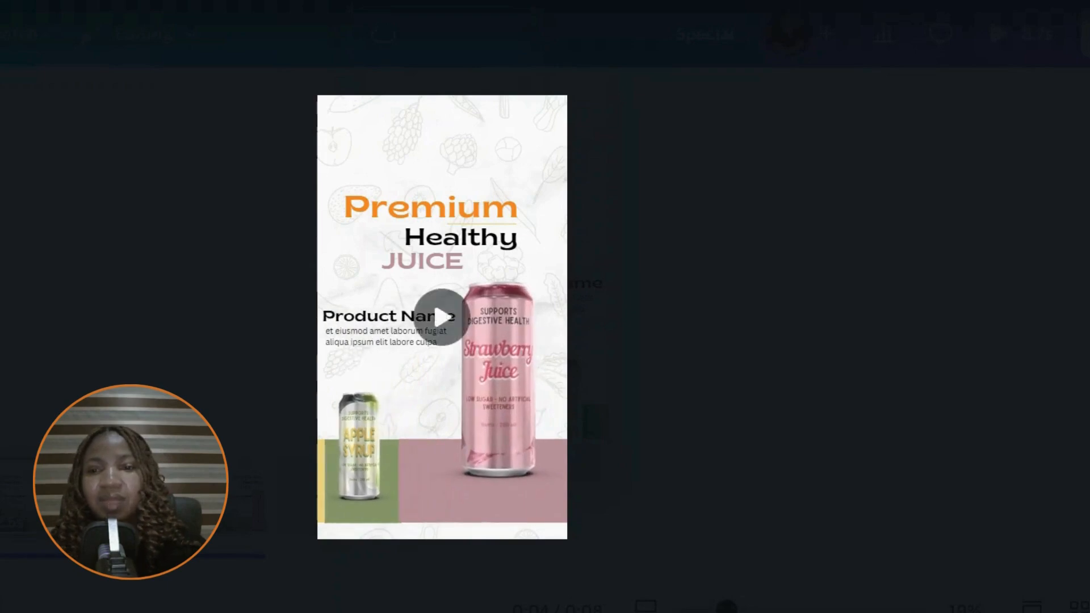
Add a square shape to the blank page and move it against the page's left edge near the bottom.
key("Escape")
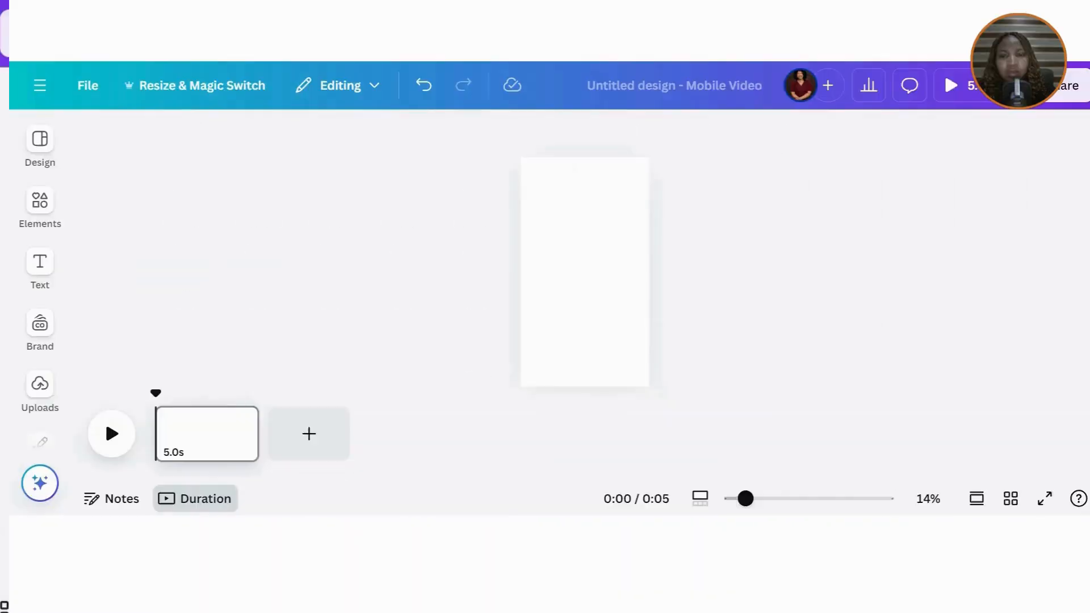
left_click(31, 203)
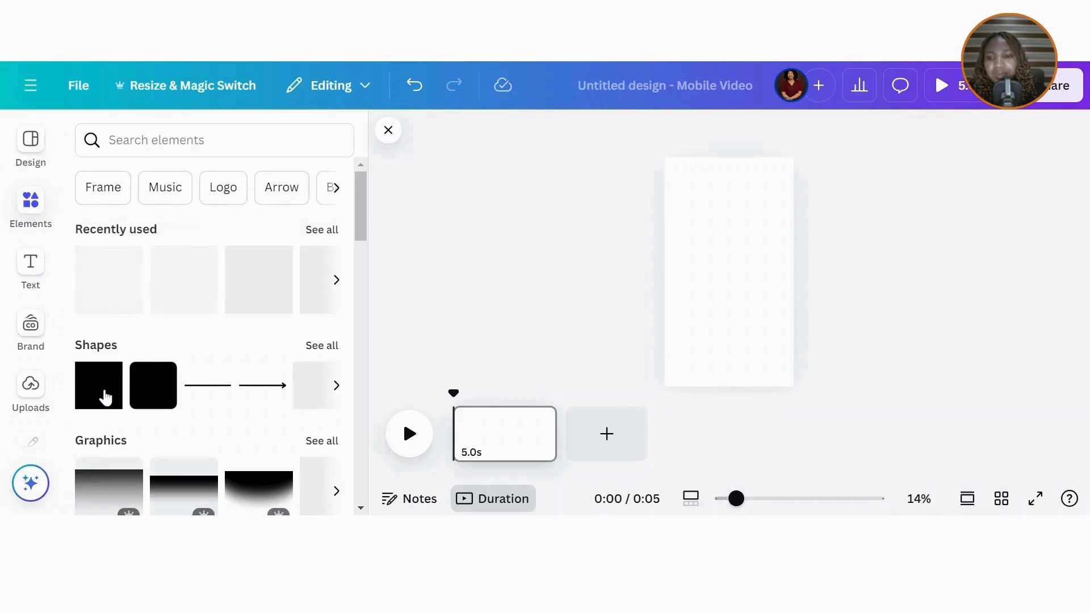
left_click(102, 400)
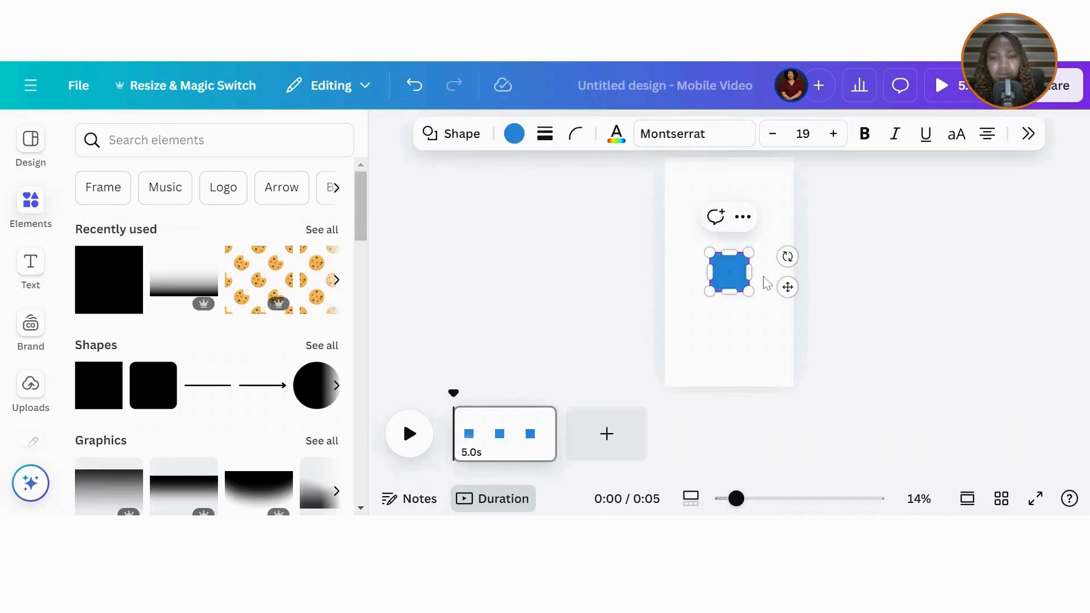
left_click(785, 338)
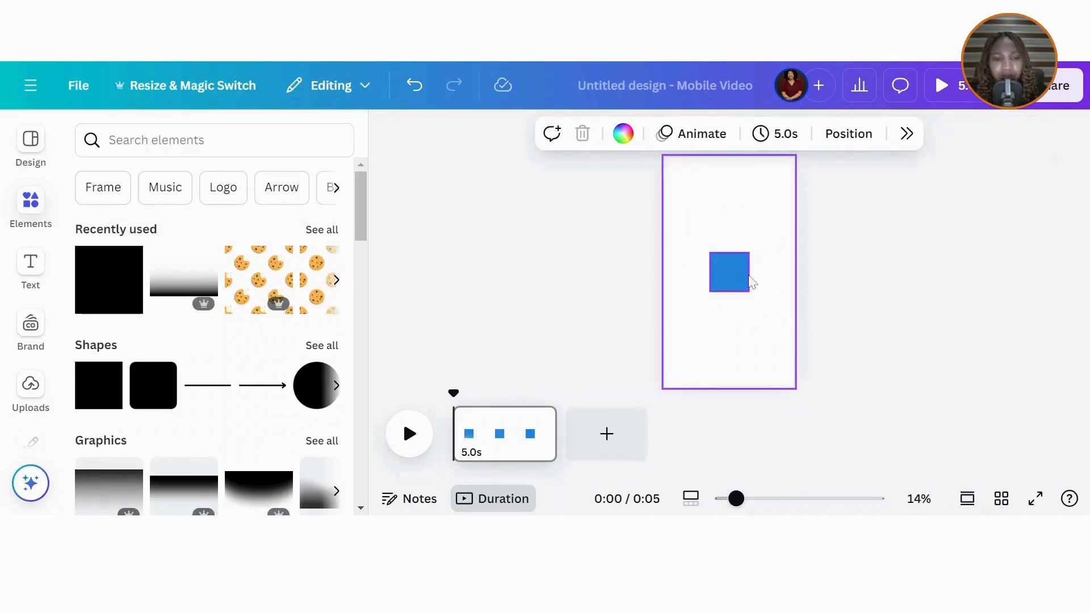
left_click(387, 131)
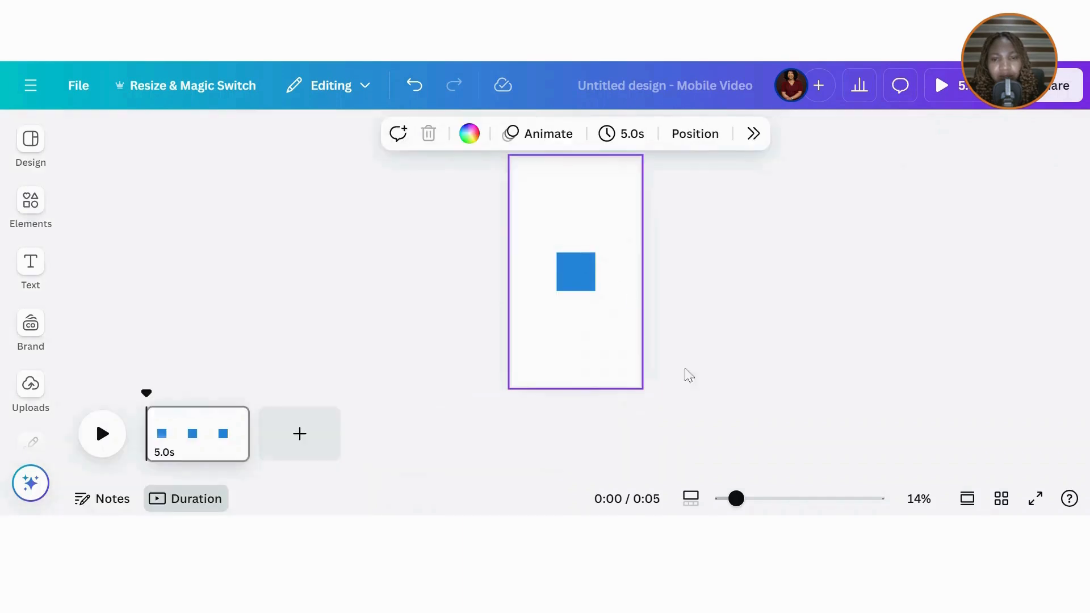
left_click_drag(734, 502, 737, 502)
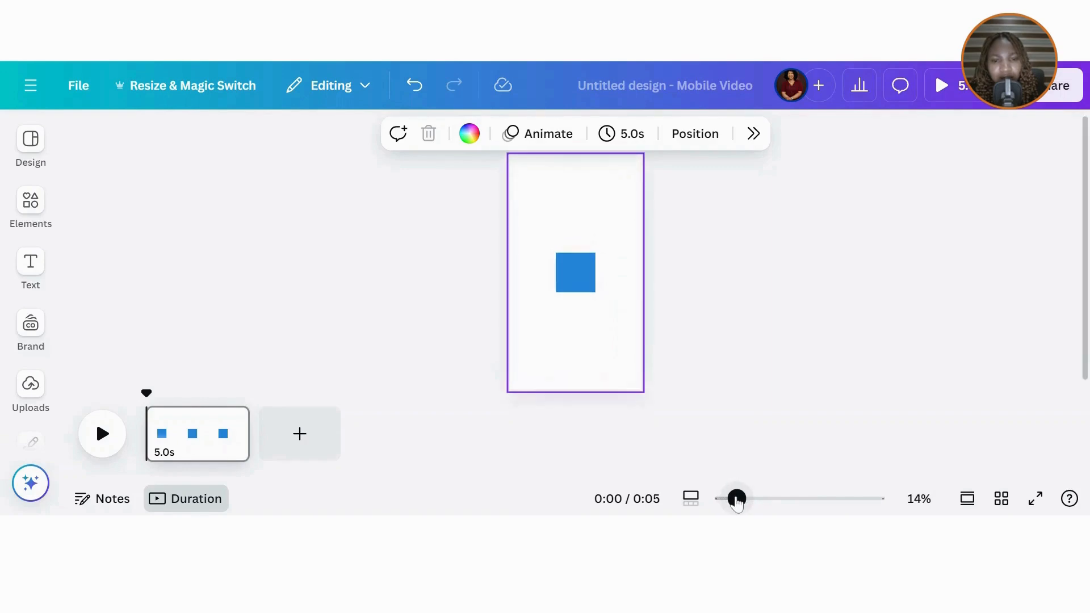
left_click(579, 275)
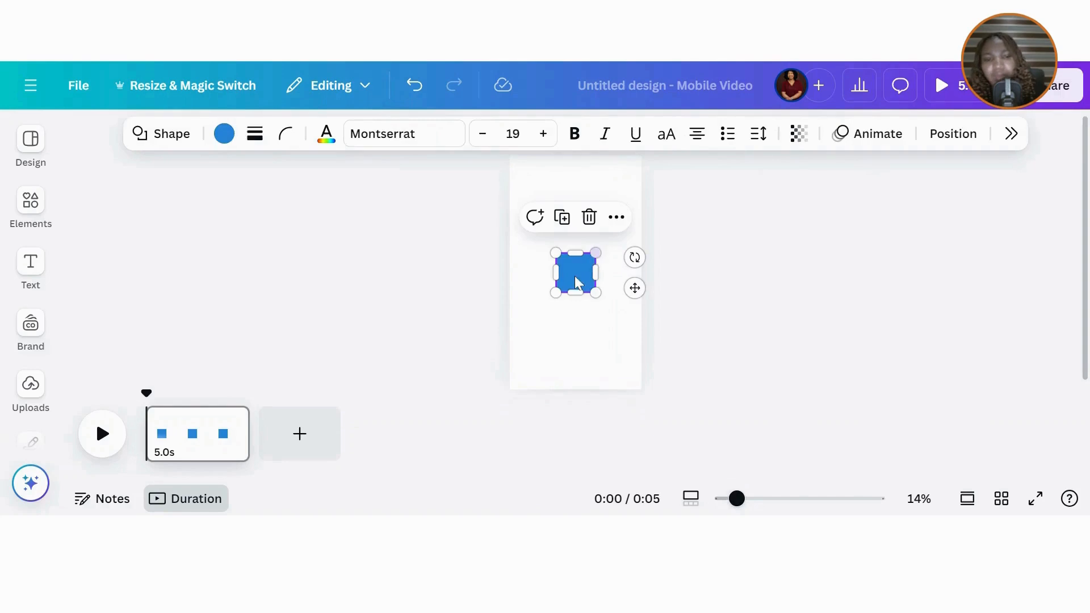
left_click_drag(579, 274, 533, 339)
Duplicate the blue square twice so that three squares sit side by side in a row.
left_click(515, 291)
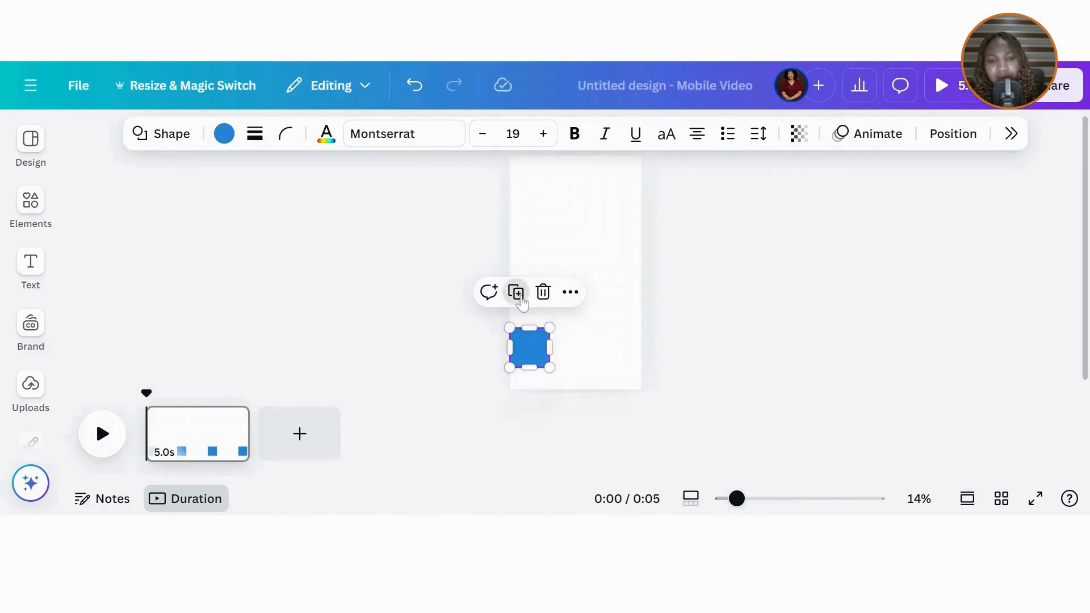
left_click_drag(543, 349, 578, 339)
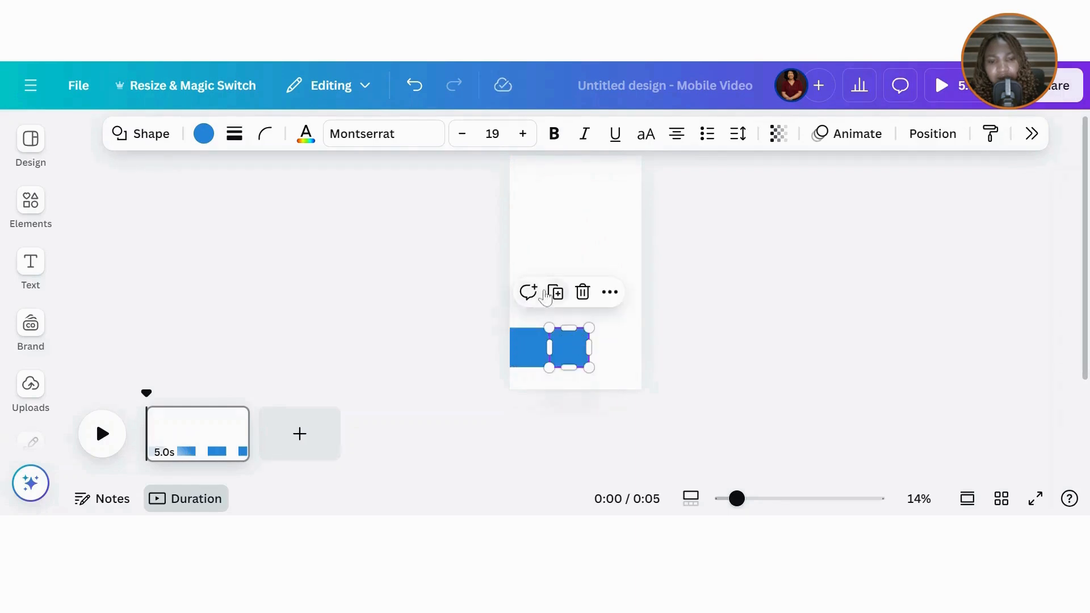
left_click(545, 294)
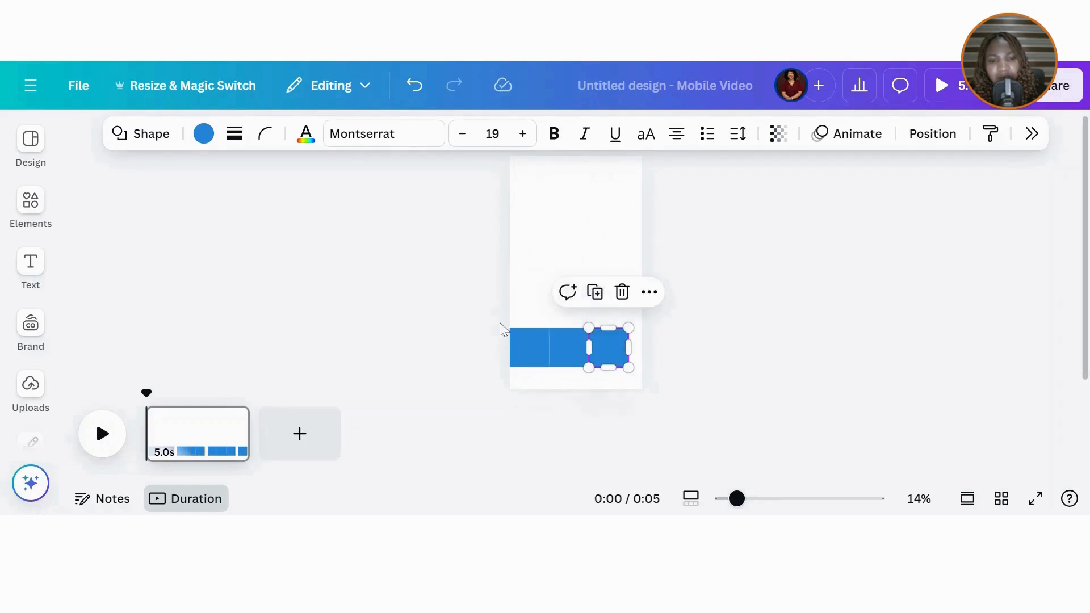
Select all three squares and enlarge them together until the row spans the full page width.
left_click_drag(465, 318, 601, 366)
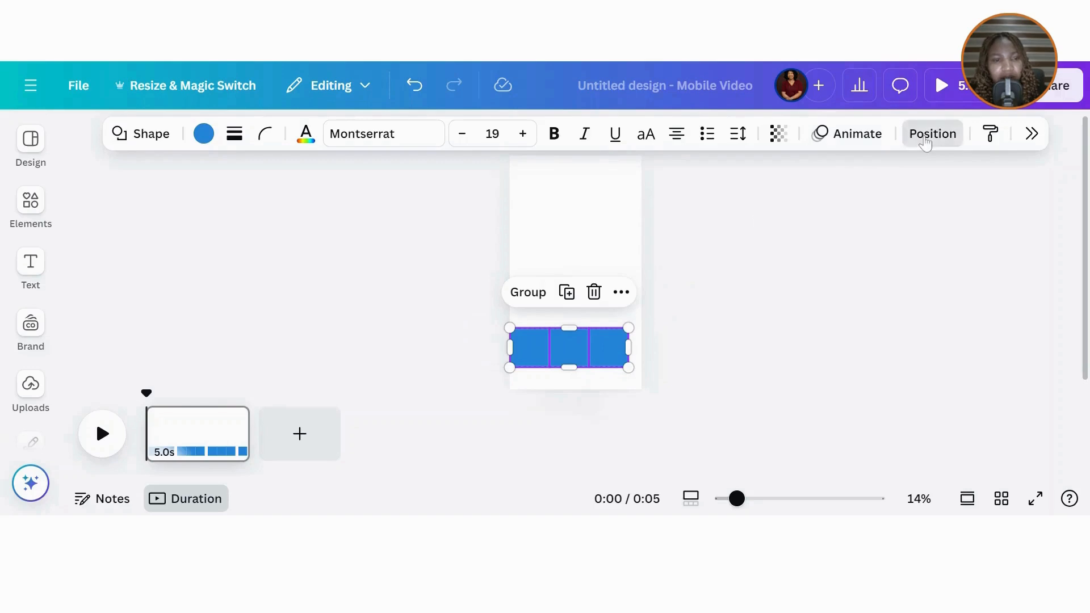
left_click(926, 138)
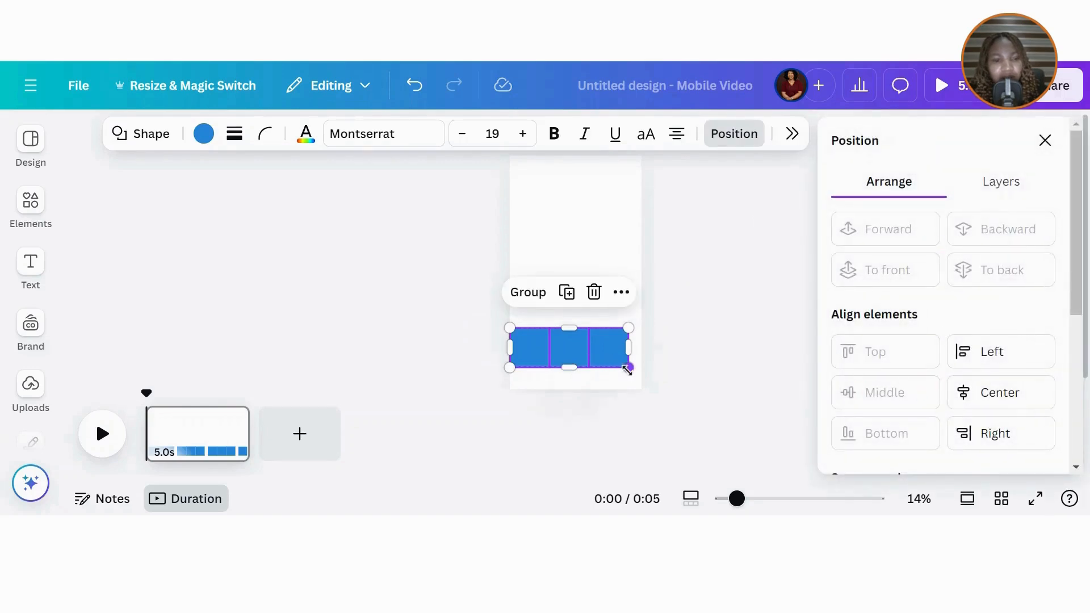
left_click_drag(627, 369, 638, 374)
key("Escape")
key("Escape")
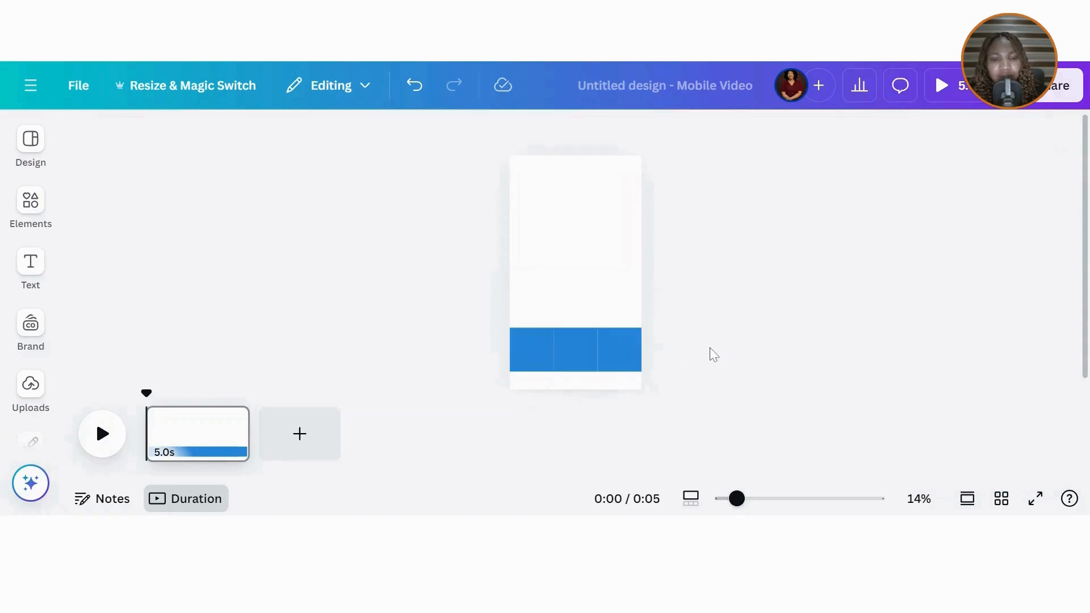
Add the apple syrup, orange juice and strawberry juice can images from the uploads to the page.
left_click(577, 351)
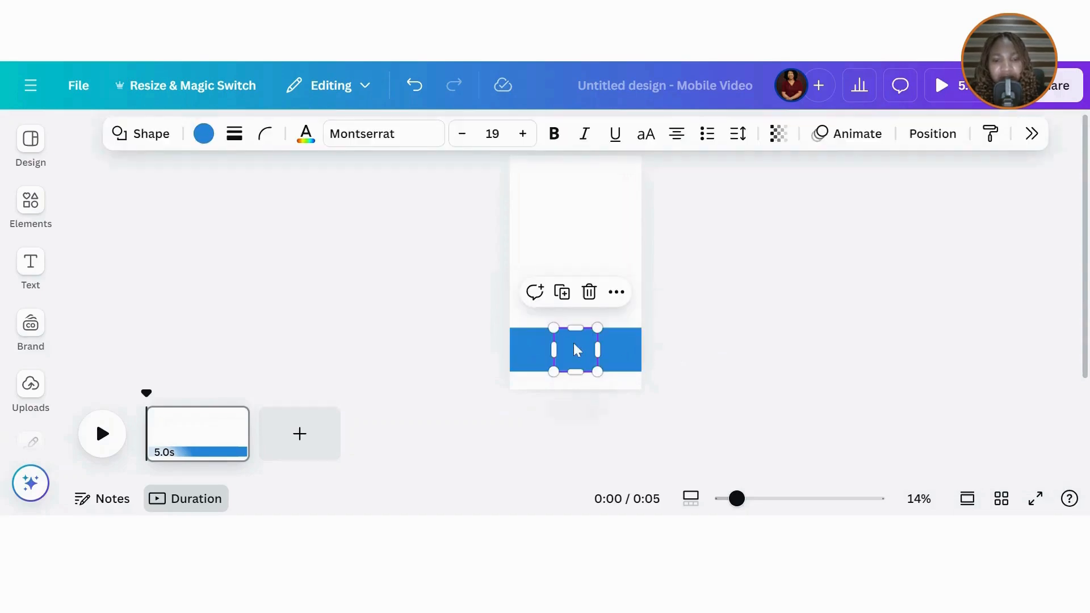
scroll(590, 329, "up", 2)
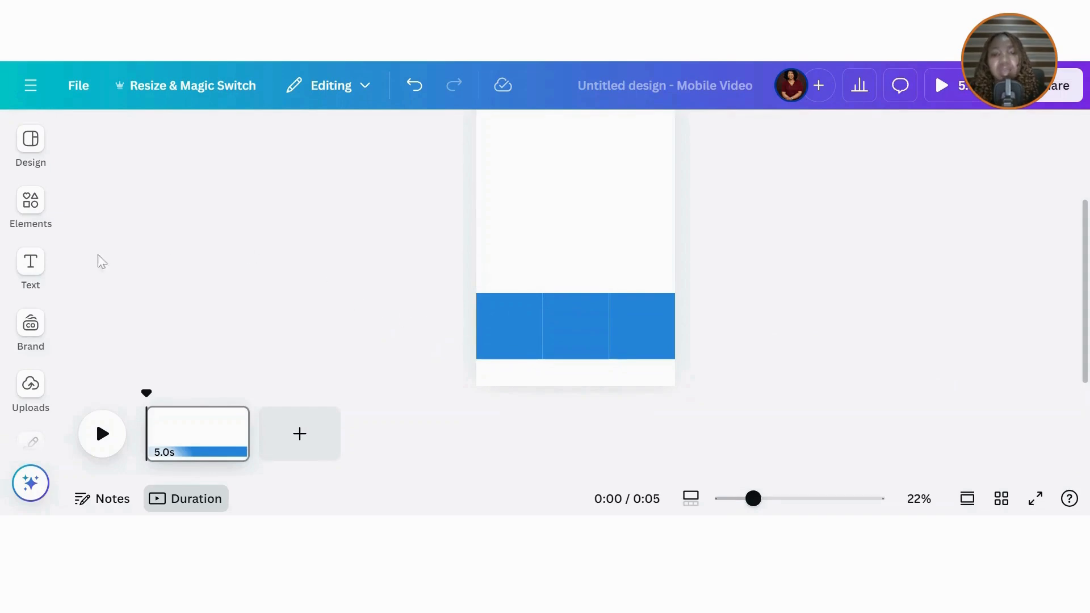
left_click(31, 202)
left_click(31, 405)
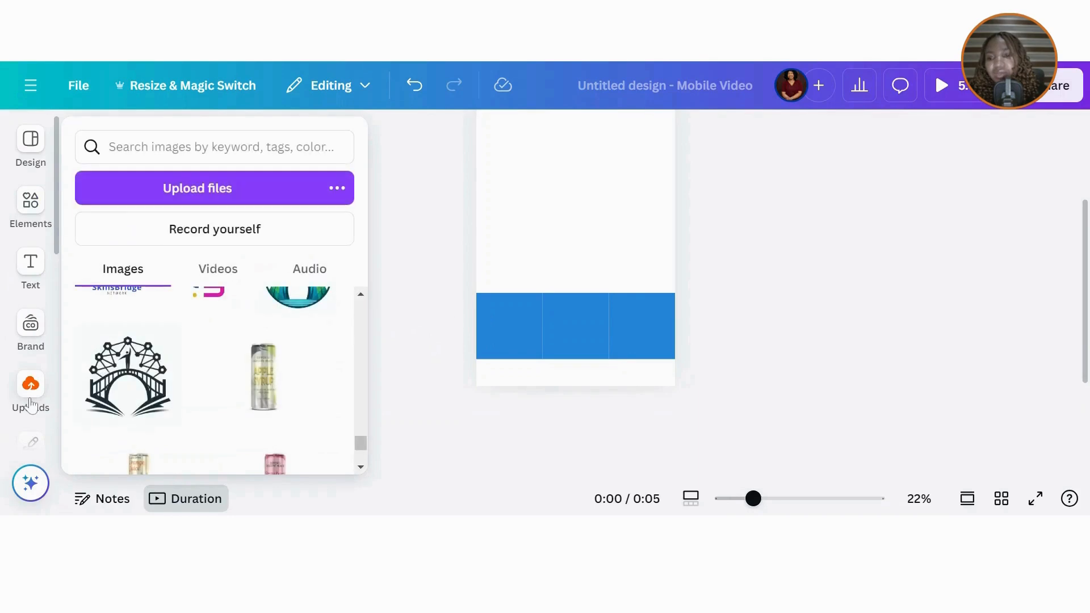
left_click(263, 387)
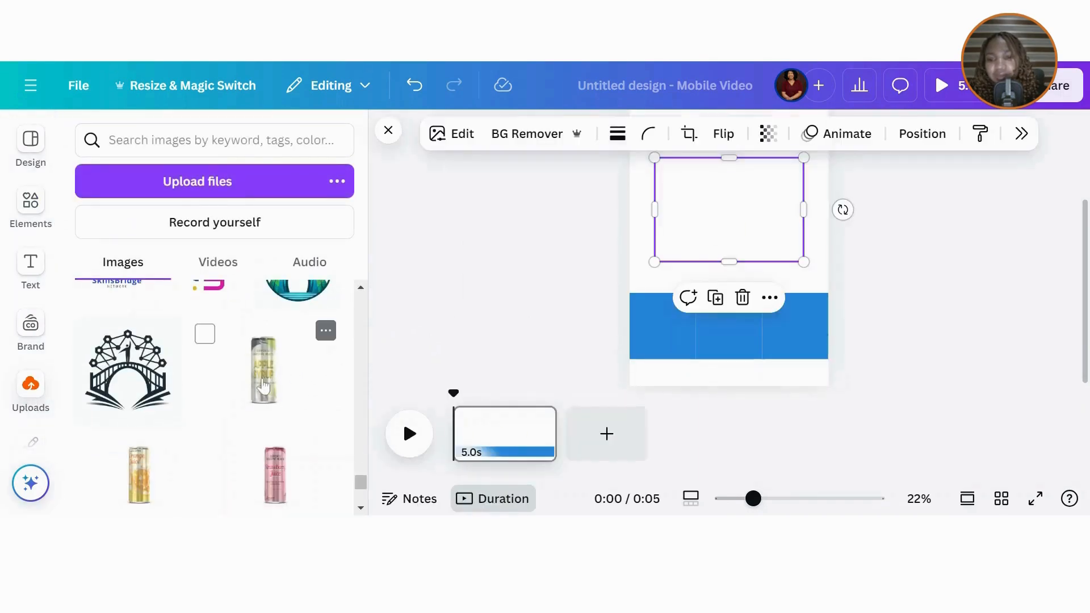
left_click(144, 477)
left_click(275, 471)
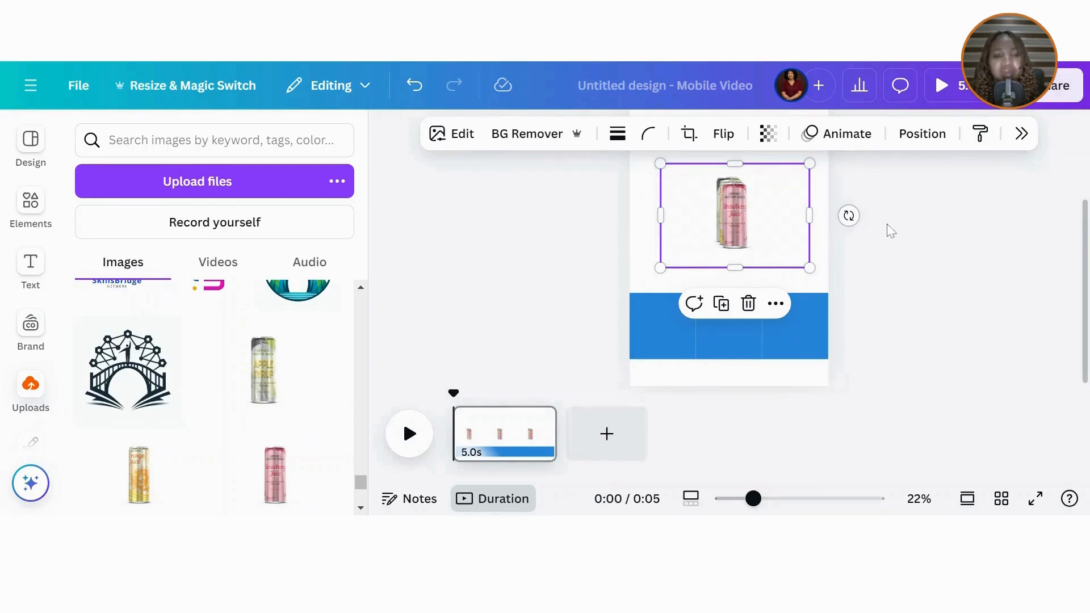
Place the orange, apple and strawberry cans over the left, middle and right squares, and crop the empty sides of the orange and apple images.
left_click_drag(739, 214, 797, 306)
left_click_drag(732, 233, 656, 329)
left_click_drag(723, 221, 723, 329)
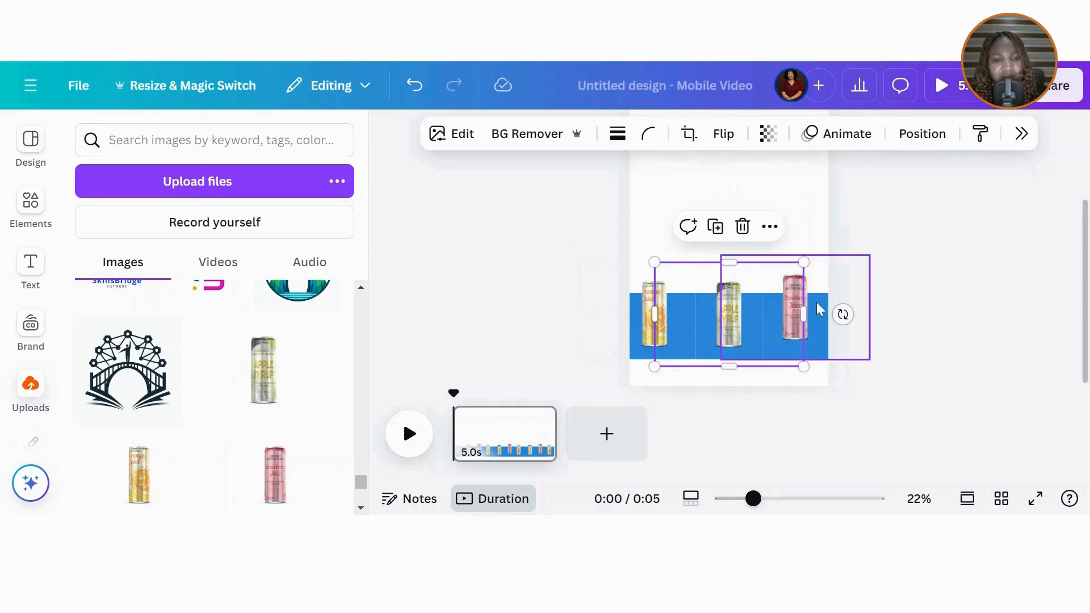
left_click_drag(804, 314, 761, 321)
left_click_drag(654, 311, 710, 311)
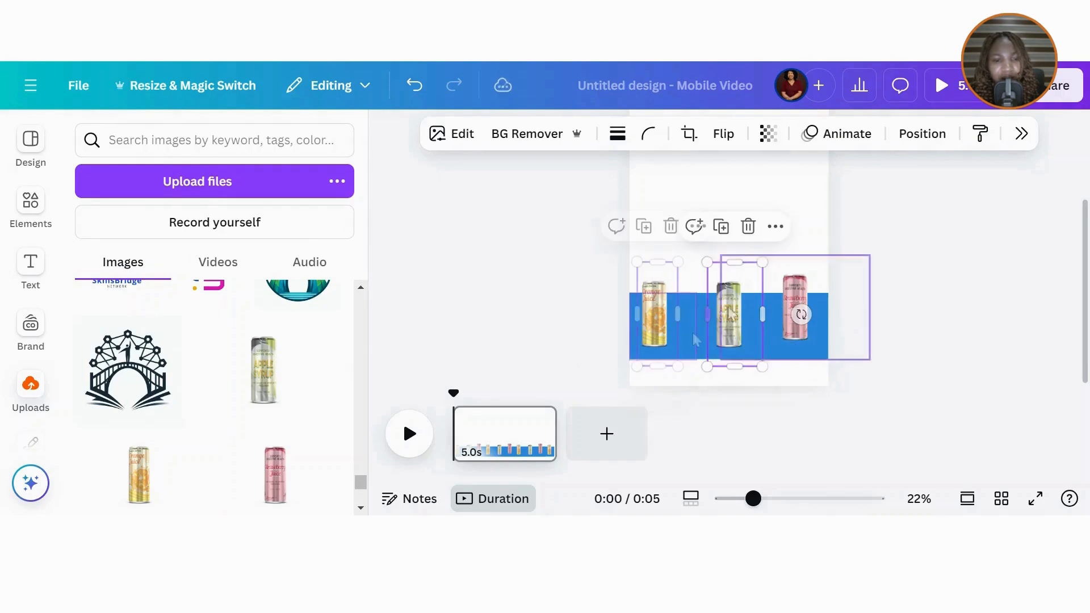
Fill the left square with the yellow from the orange can's photo colors.
left_click(691, 331)
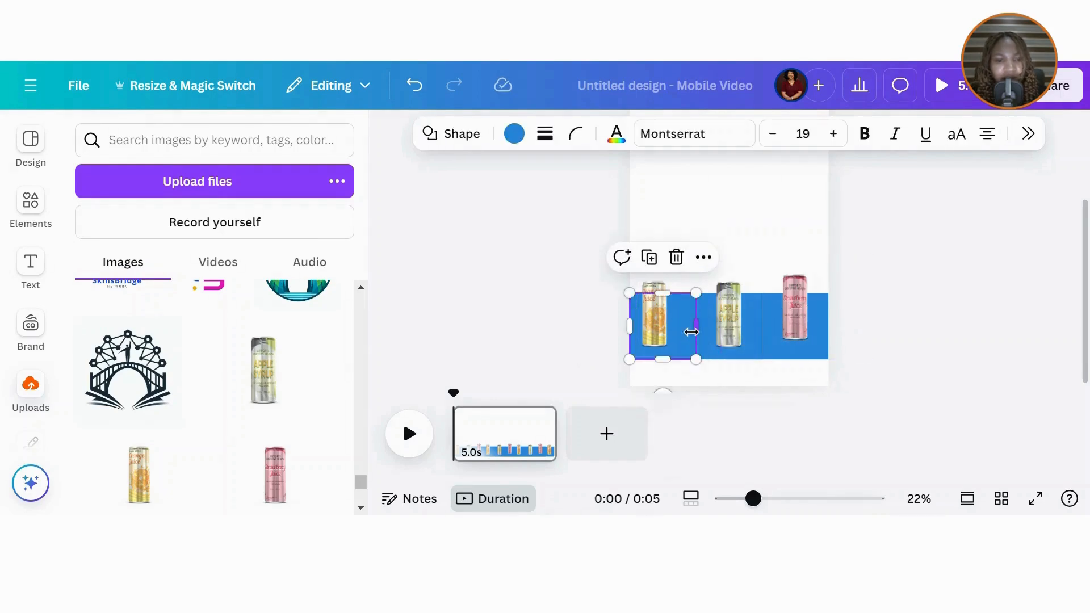
left_click(514, 134)
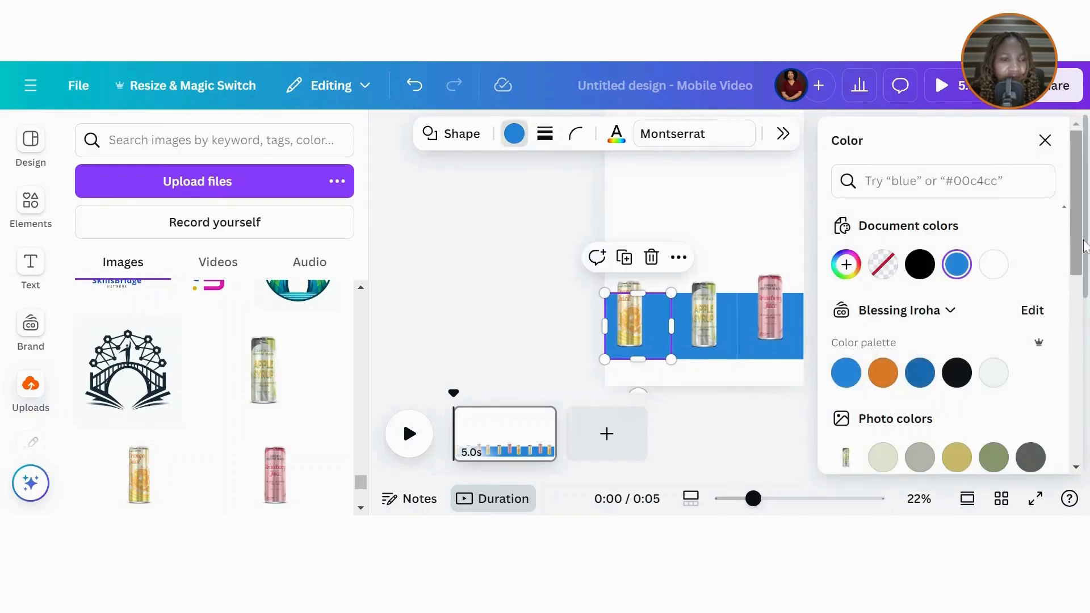
scroll(1078, 301, "down", 3)
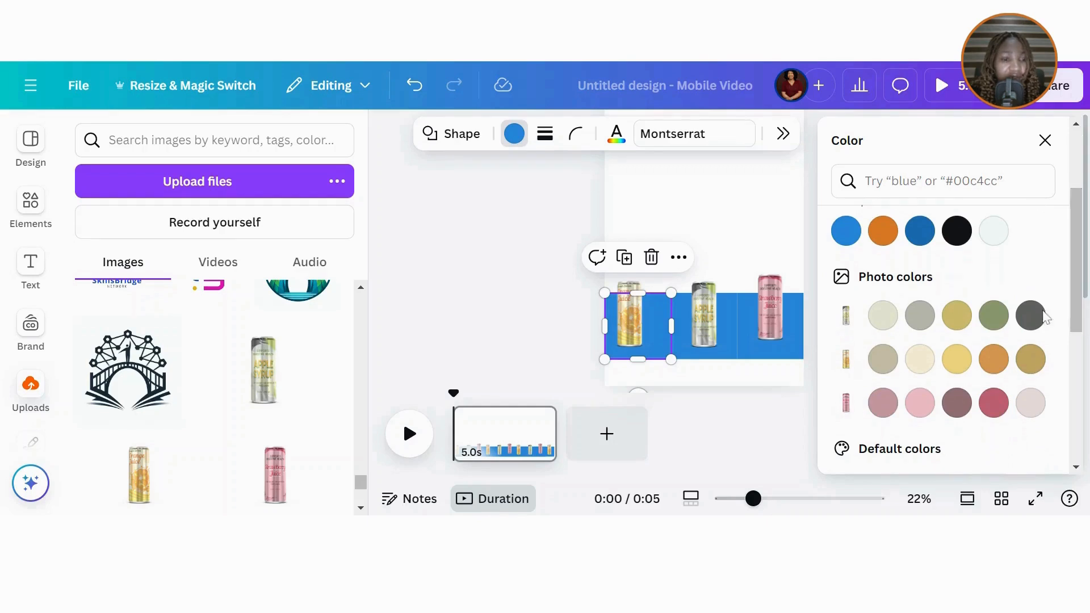
left_click(956, 360)
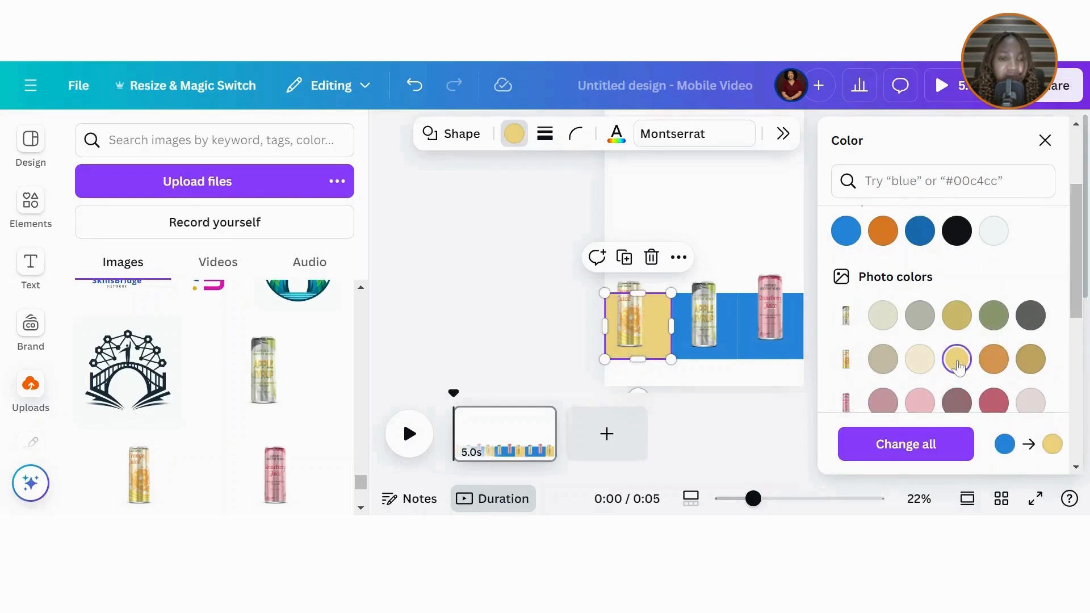
Fill the middle square with the green from the apple can's photo colors.
left_click(690, 340)
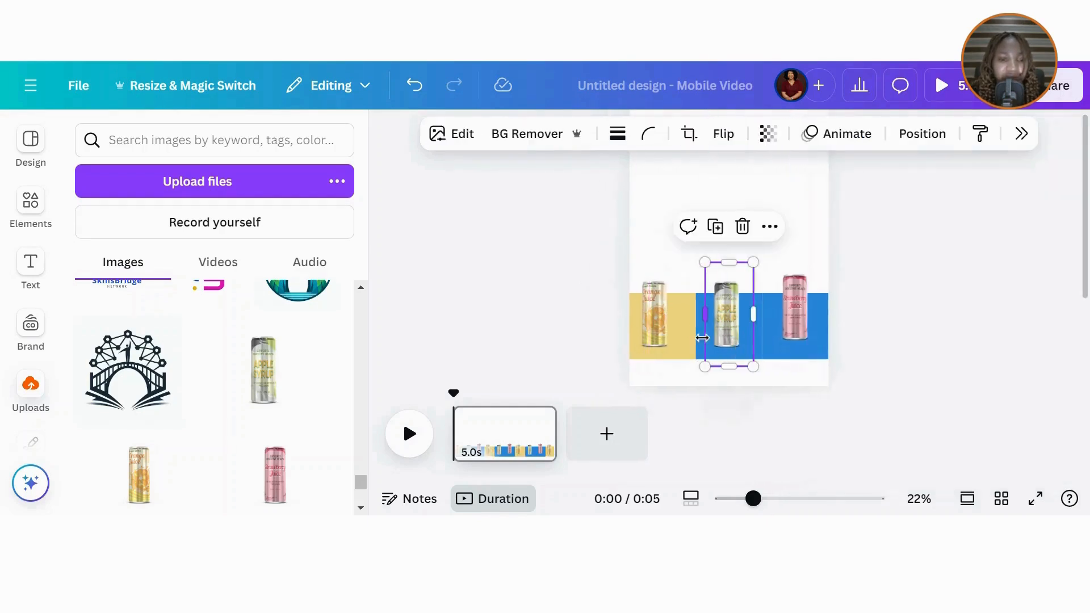
left_click(700, 341)
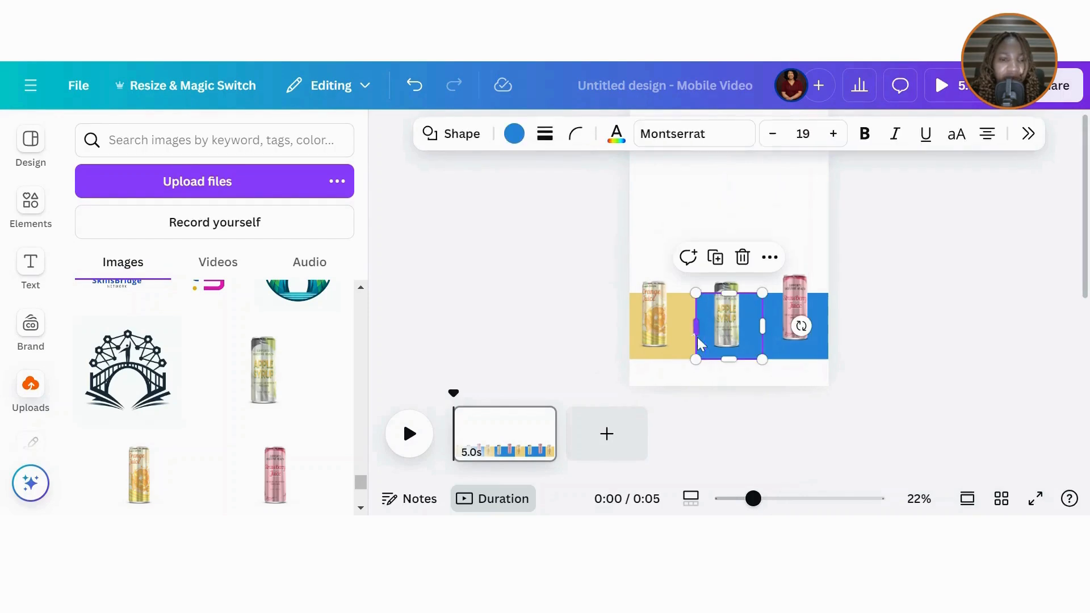
left_click(515, 133)
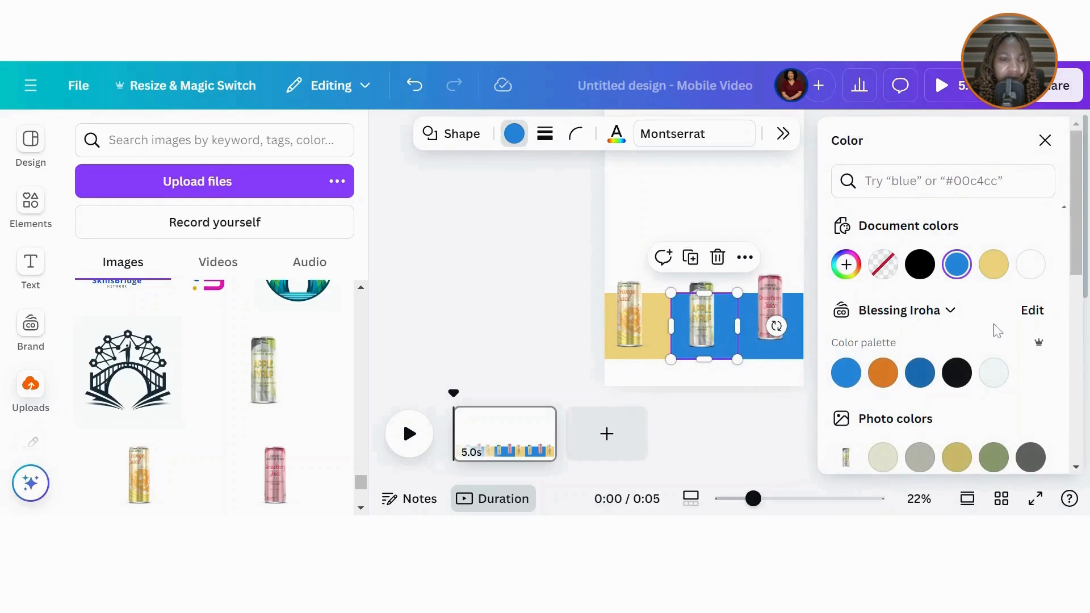
left_click(993, 460)
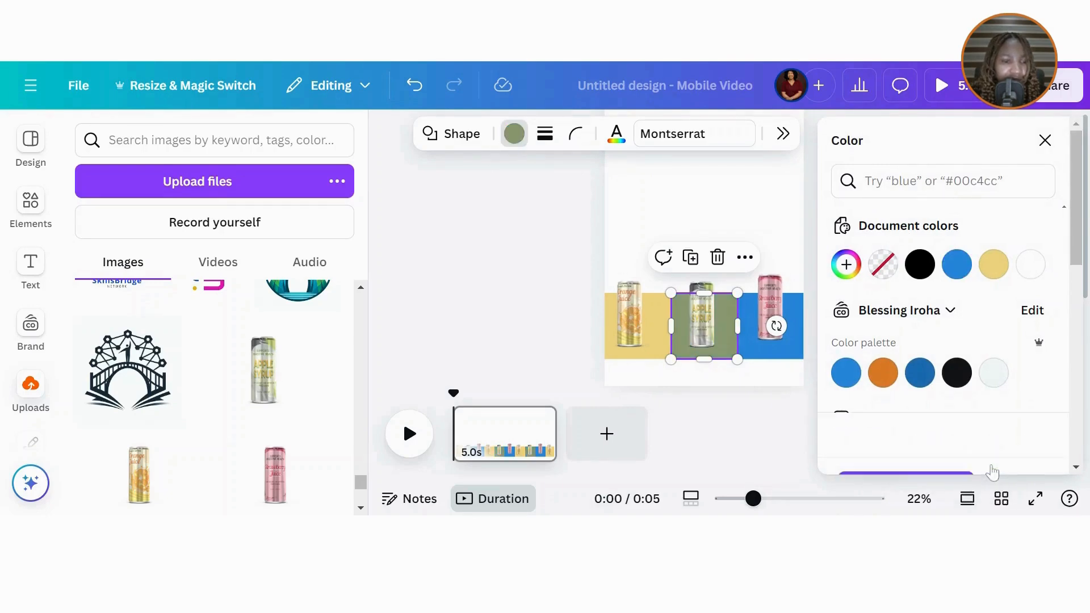
scroll(1077, 294, "down", 4)
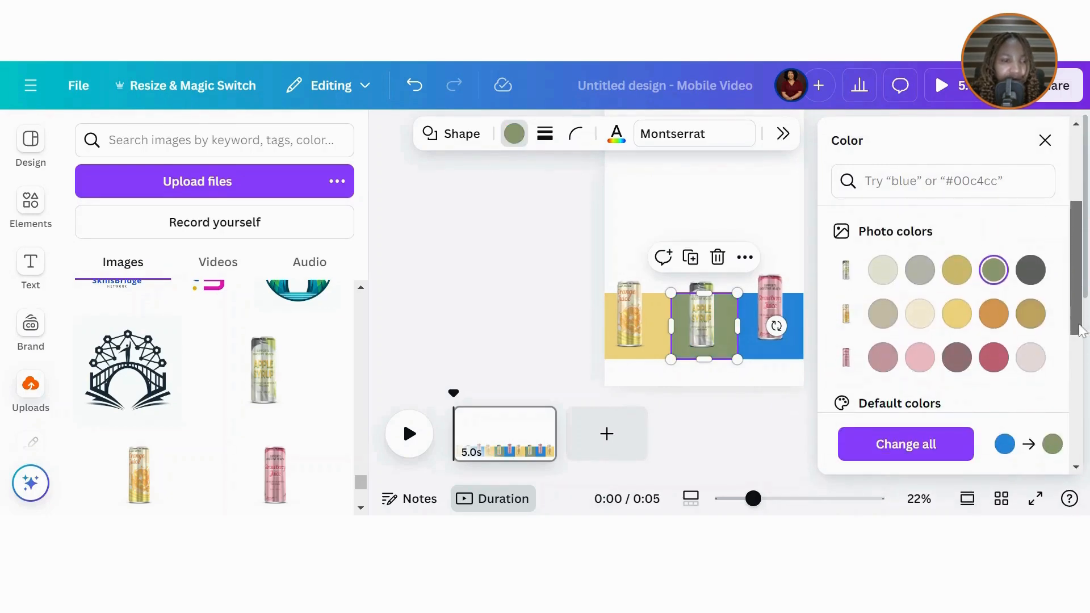
Try the strawberry can's photo colors on the right square and settle on the light pink #efbfc6.
left_click(797, 350)
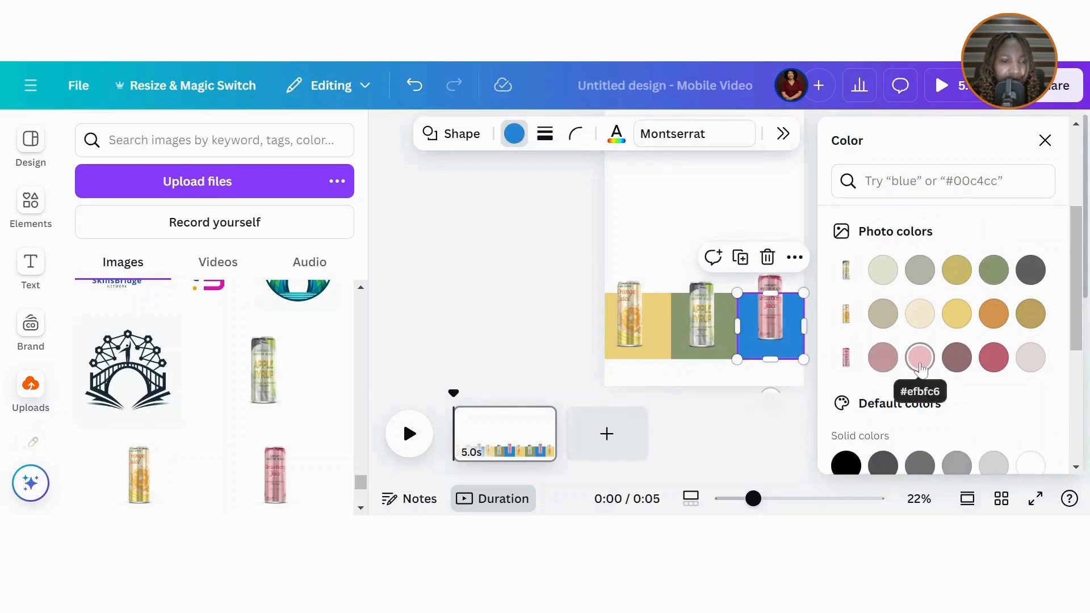
left_click(919, 359)
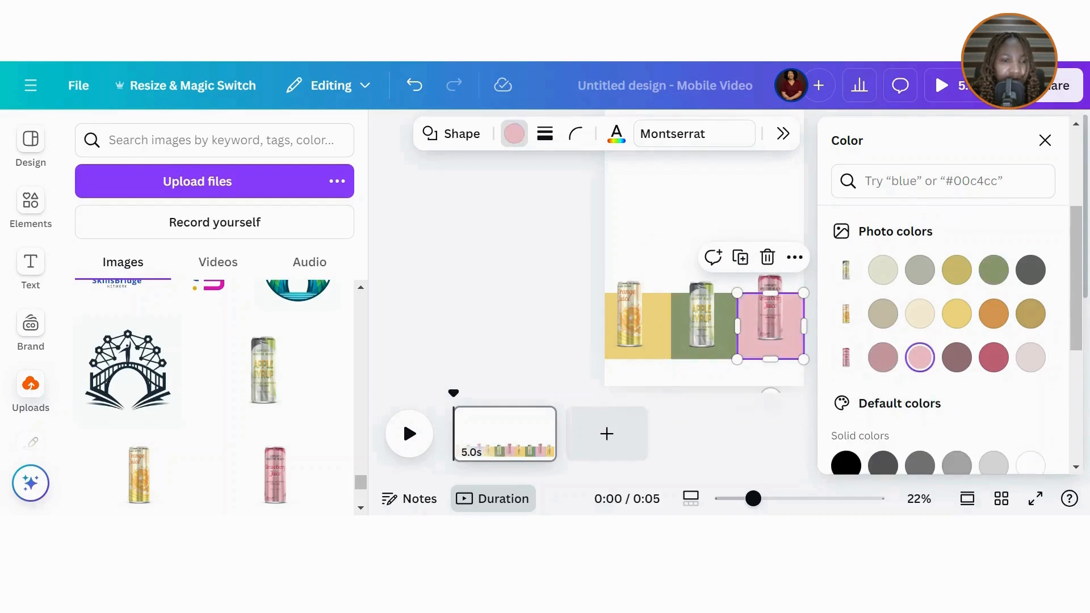
left_click(887, 362)
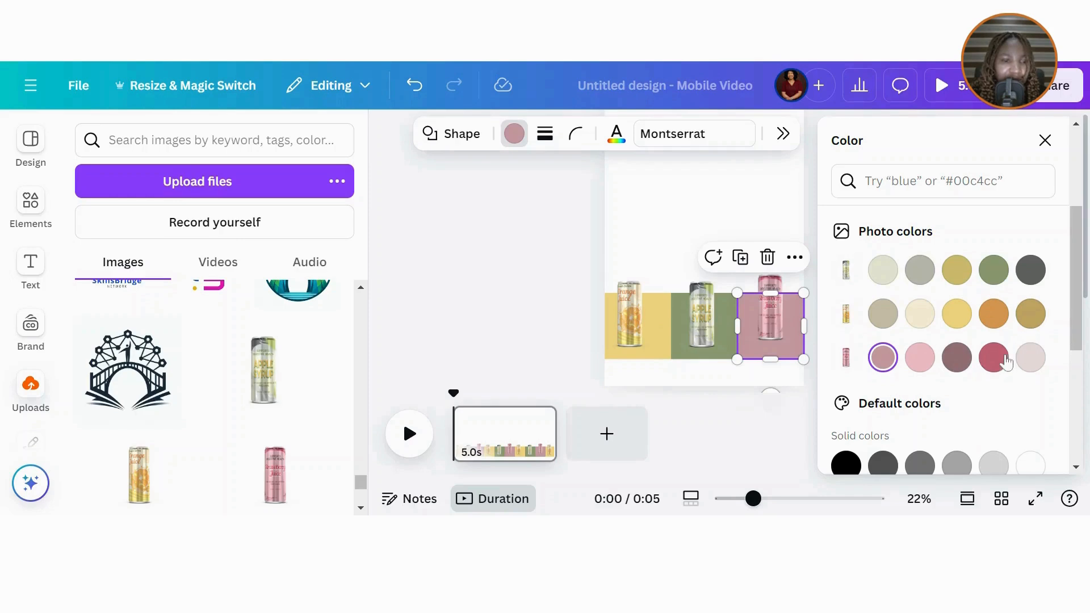
left_click(1006, 361)
left_click(1035, 362)
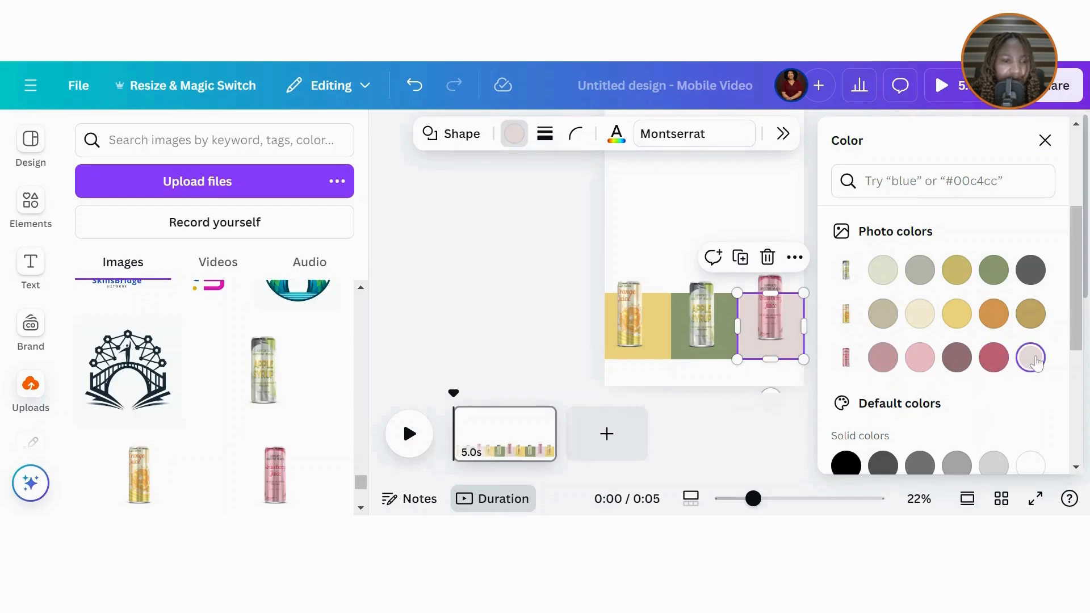
left_click(956, 357)
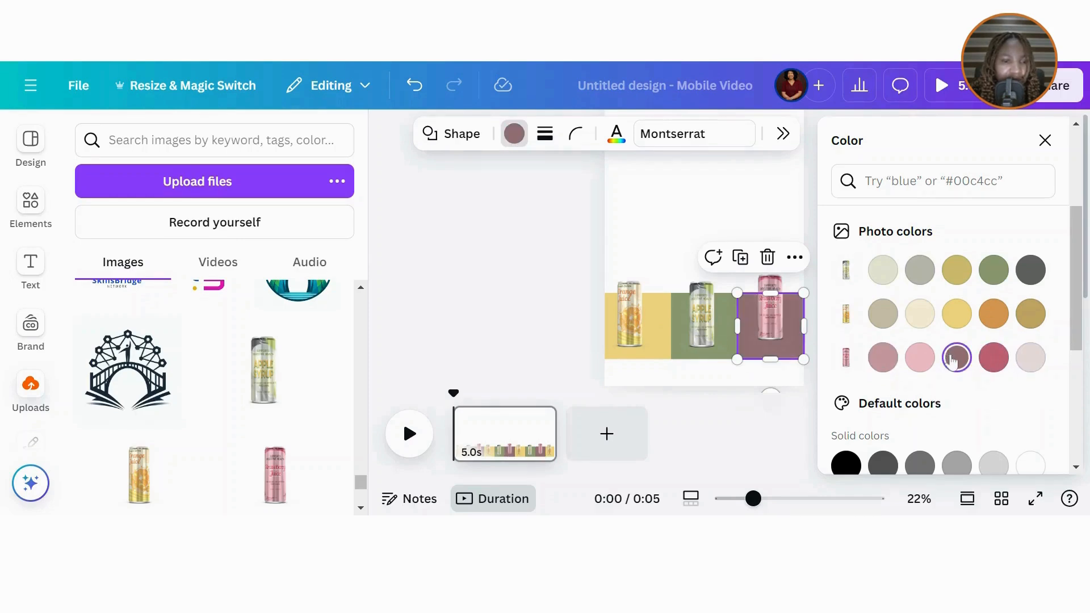
left_click(920, 363)
left_click(525, 318)
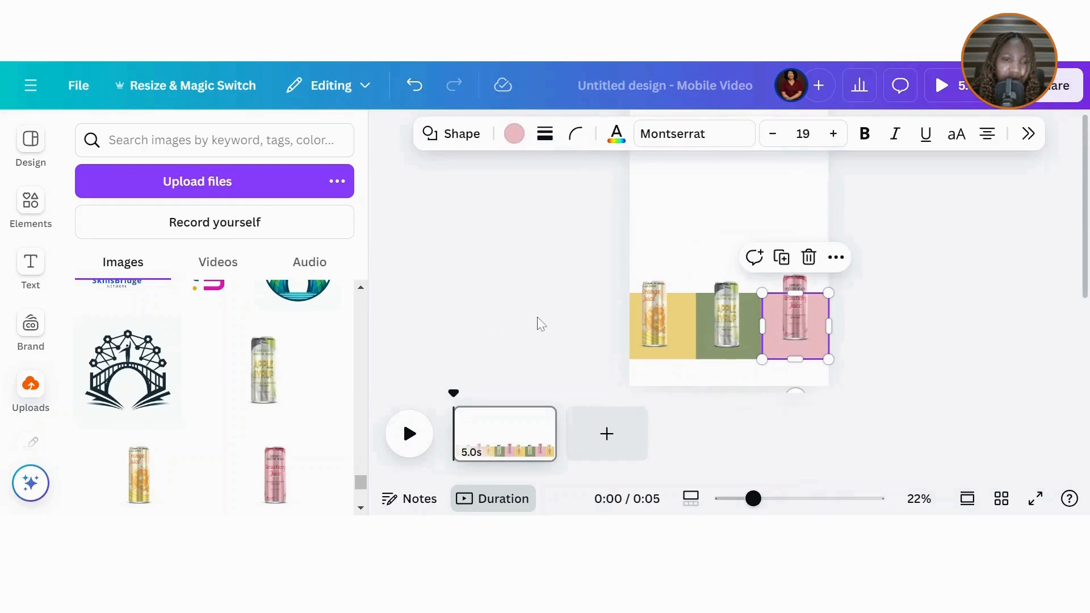
Align the orange, apple and strawberry can images along their top edges.
left_click(538, 322)
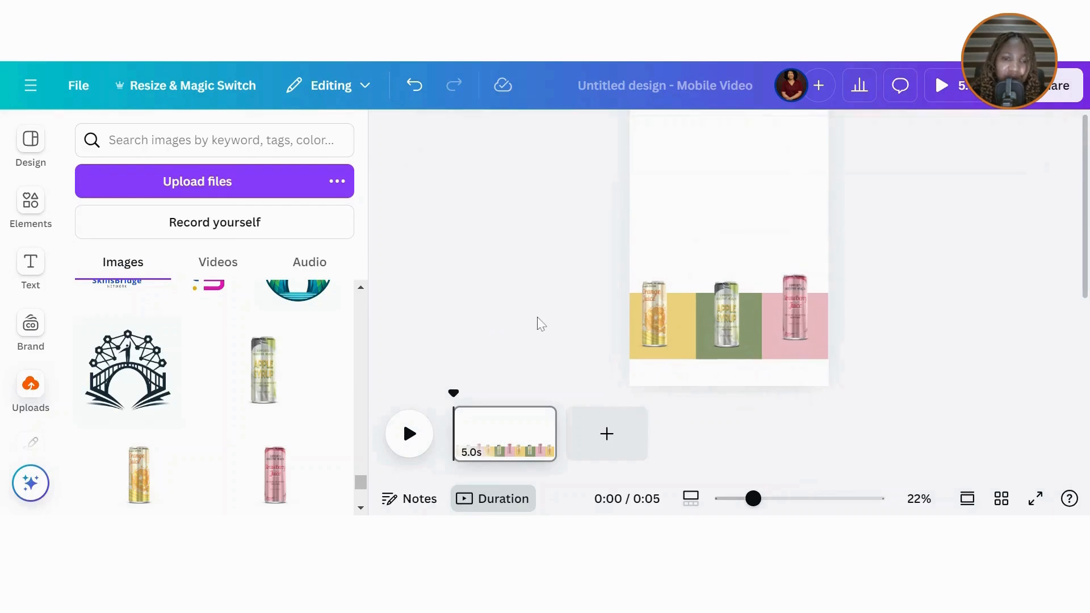
left_click(662, 298)
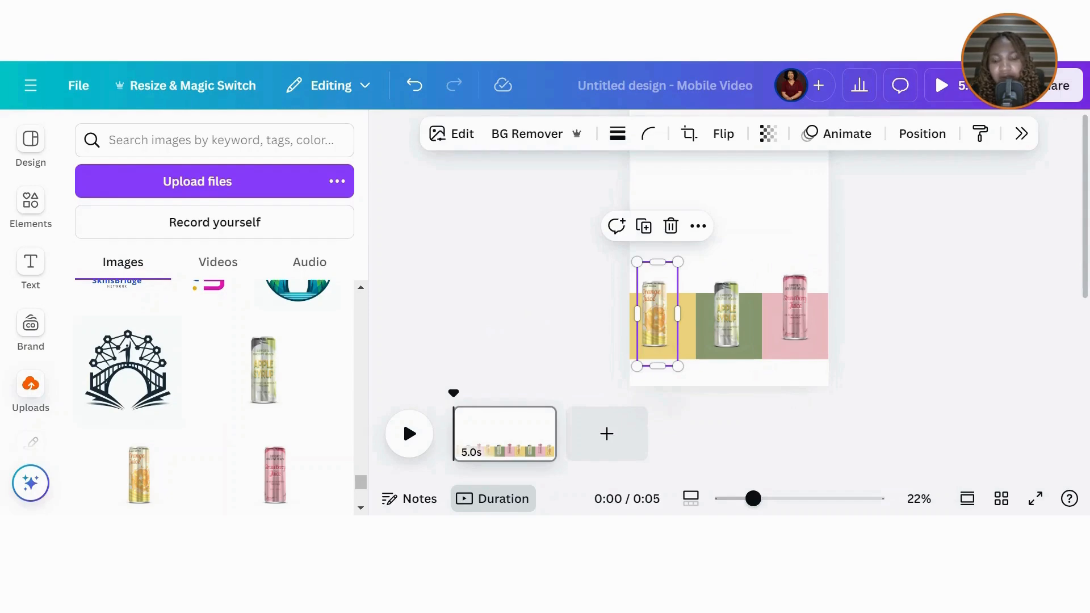
left_click(735, 314)
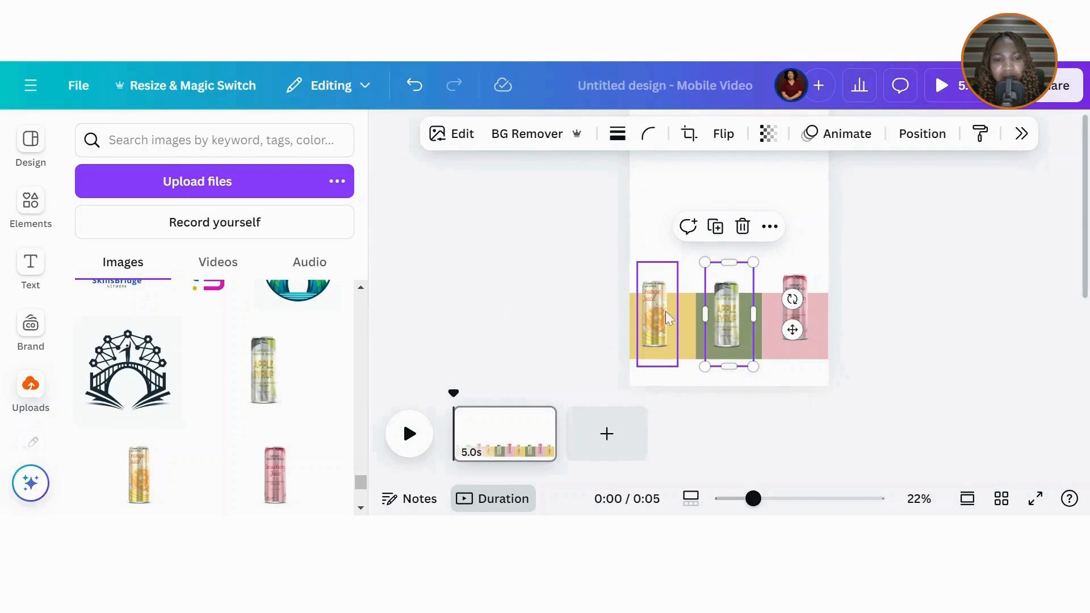
left_click(650, 308)
left_click(732, 314, "shift")
left_click_drag(732, 314, 790, 314)
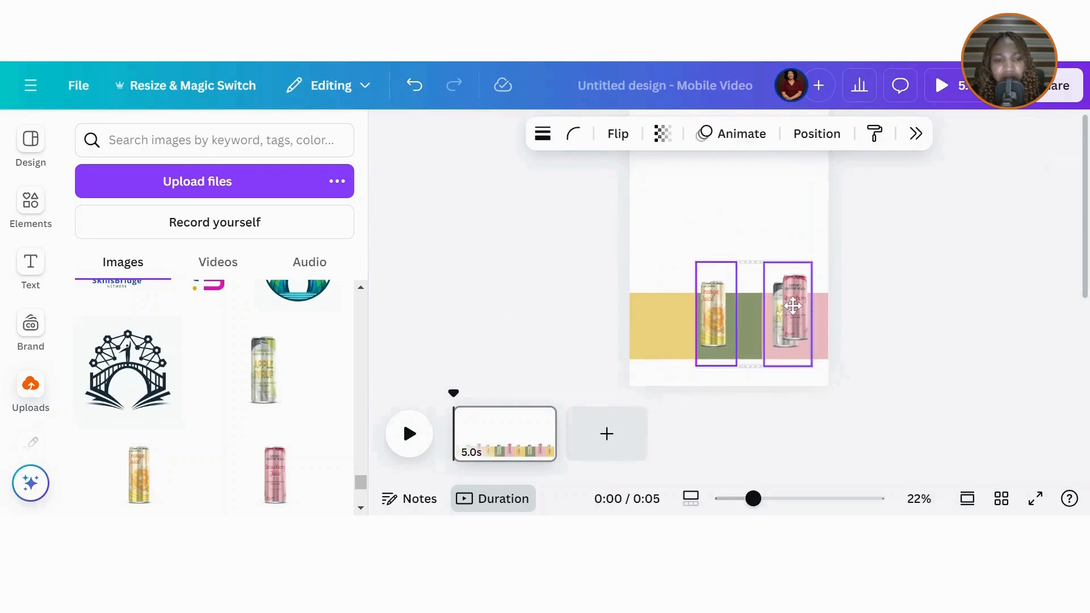
left_click(429, 97)
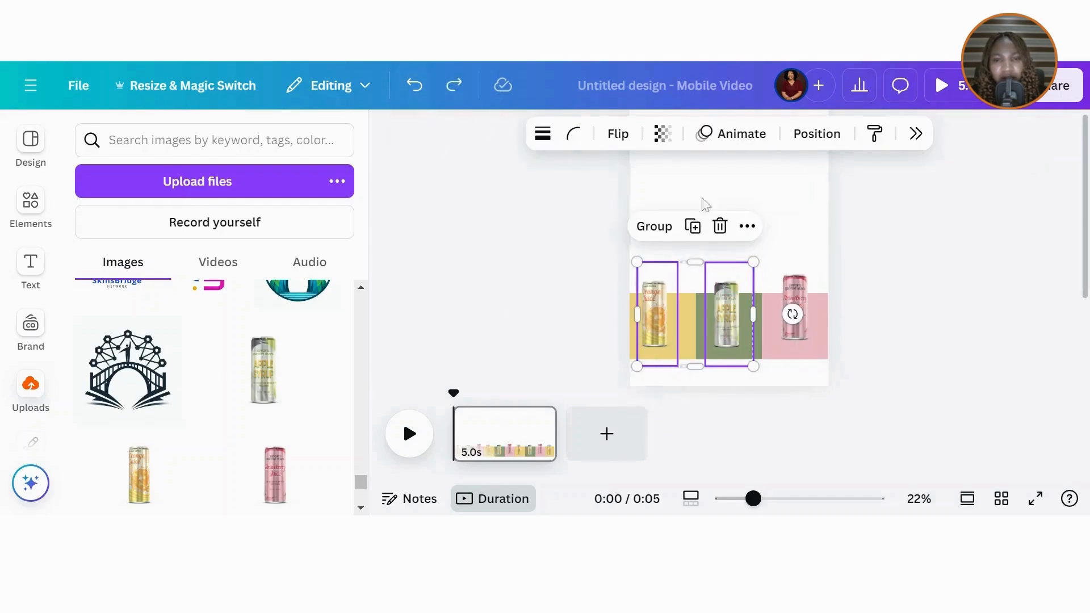
left_click(809, 304, "shift")
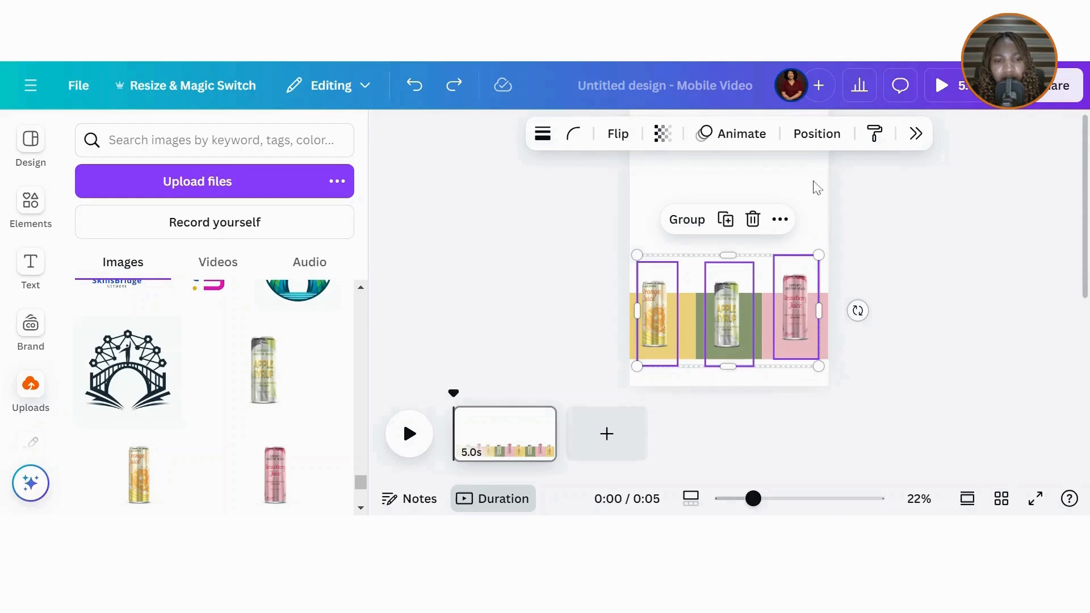
left_click(816, 133)
left_click(887, 352)
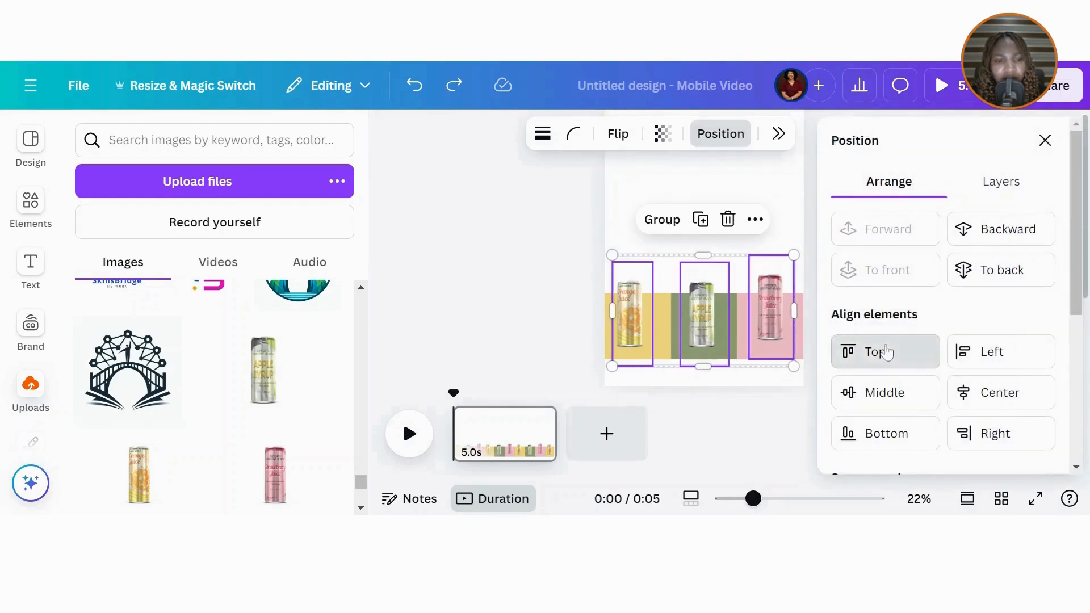
left_click(522, 283)
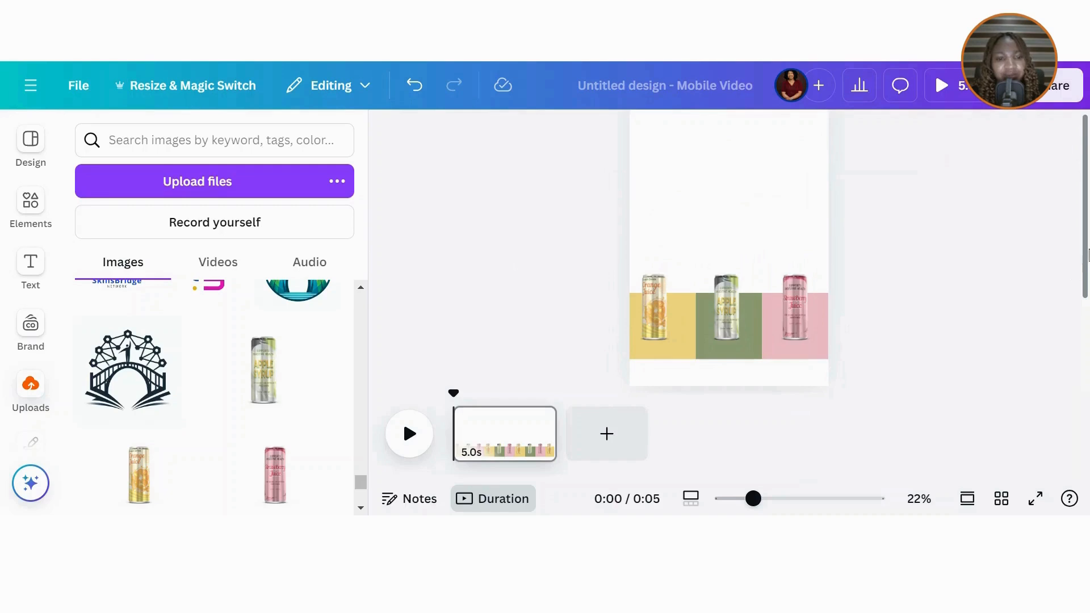
Add a heading reading "Premium" in the empty area above the cans and enlarge it to size 102.
left_click_drag(1086, 261, 1086, 299)
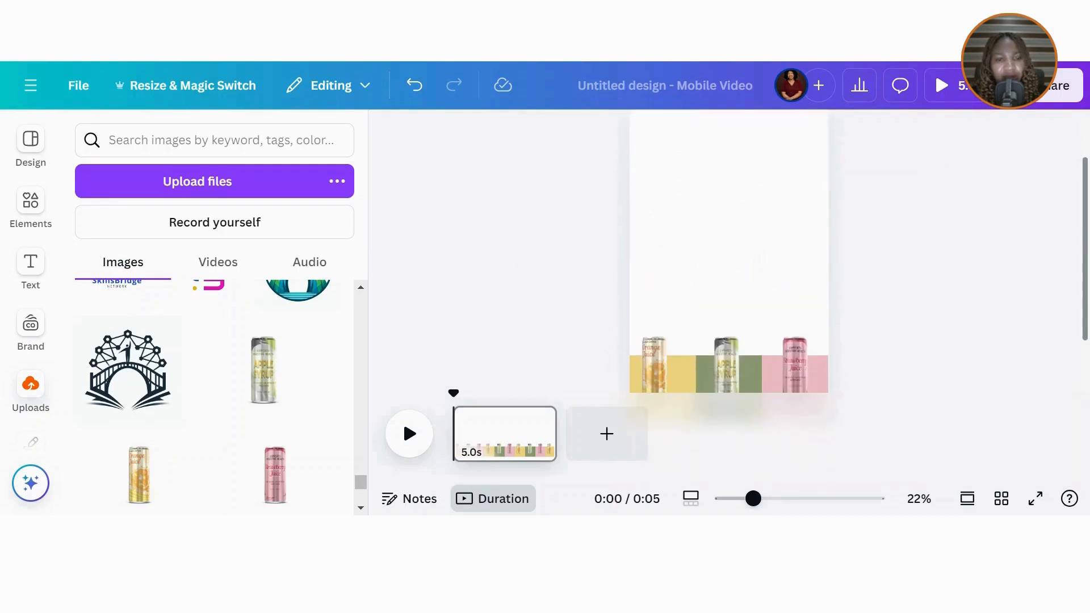
left_click(32, 265)
left_click(161, 269)
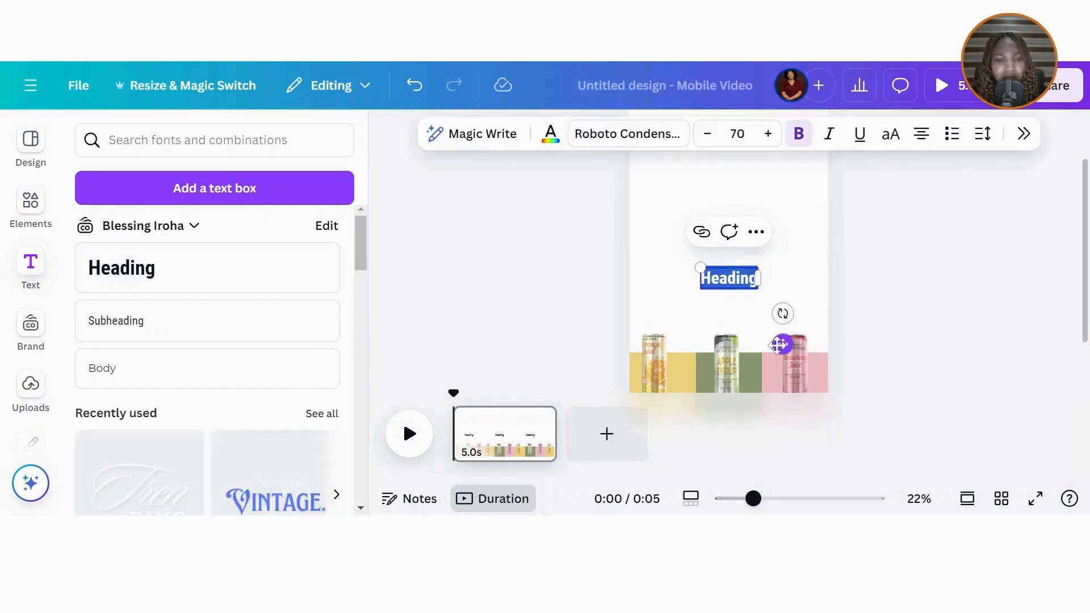
left_click_drag(780, 344, 775, 282)
type("P")
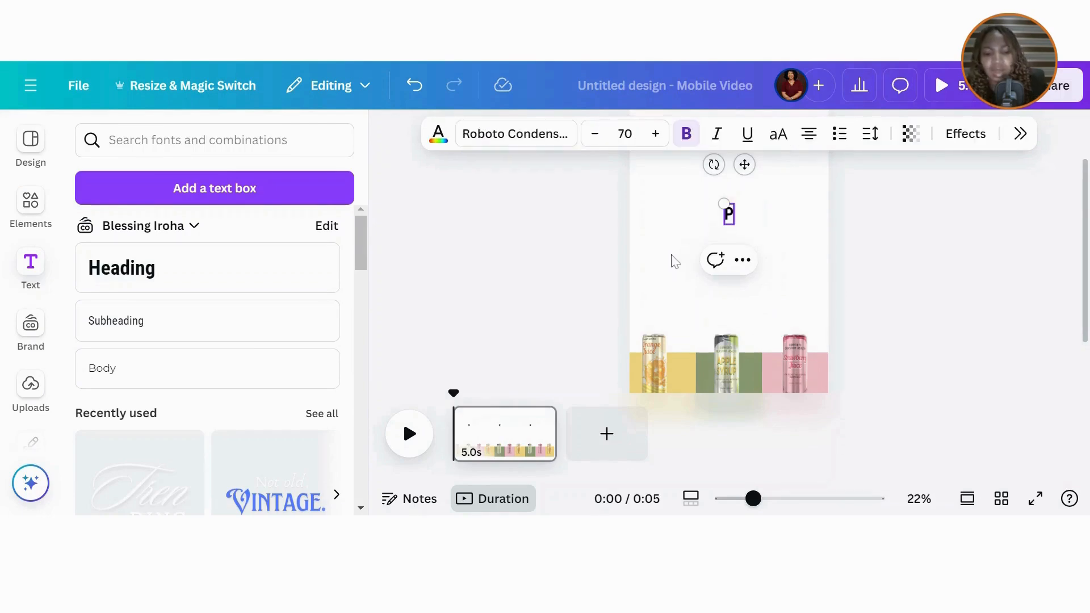
type("remium")
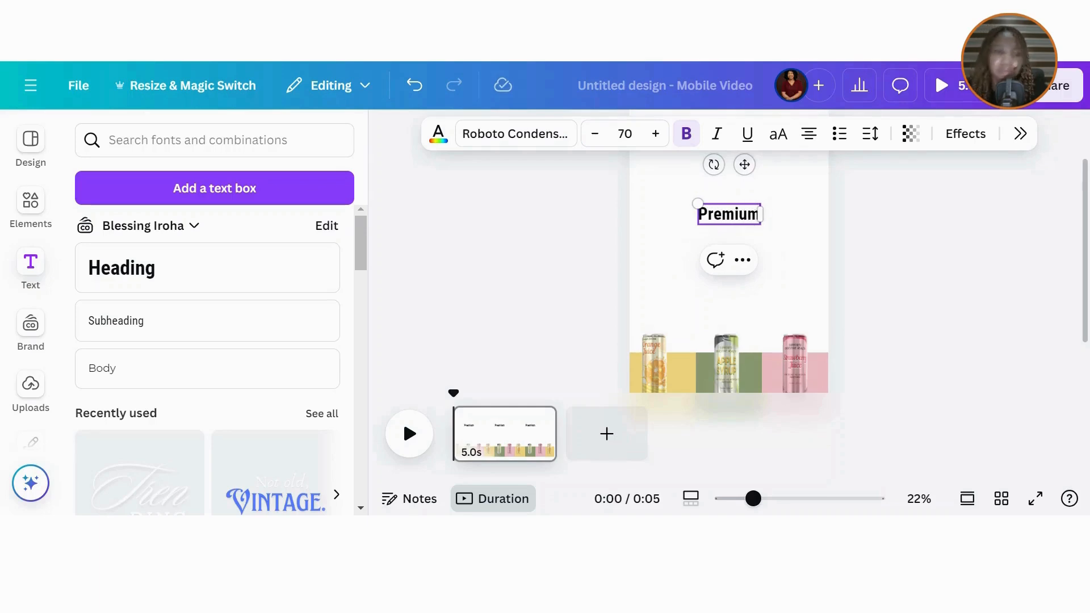
left_click_drag(695, 199, 670, 194)
left_click_drag(800, 224, 814, 194)
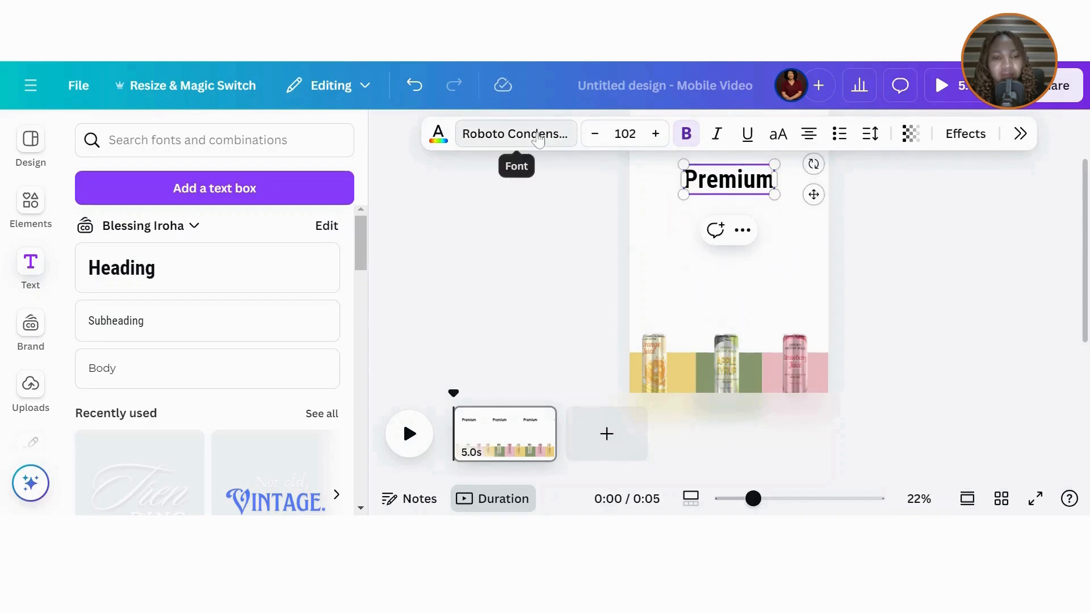
Change the "Premium" heading's font to Brice SemiExpanded and scale the text down to size 93.5.
left_click(620, 257)
left_click(742, 188)
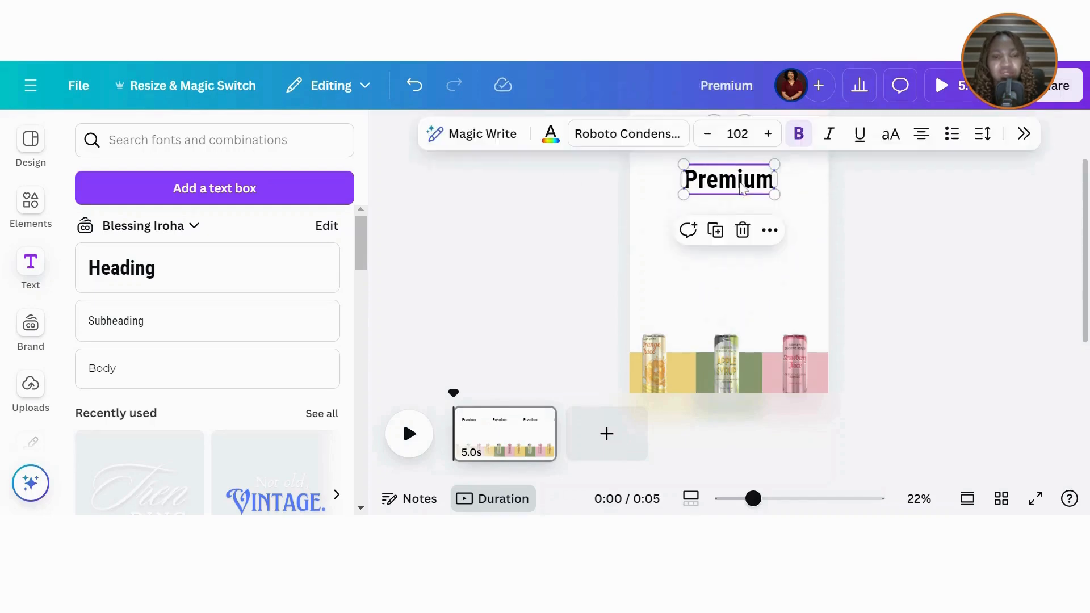
left_click(621, 130)
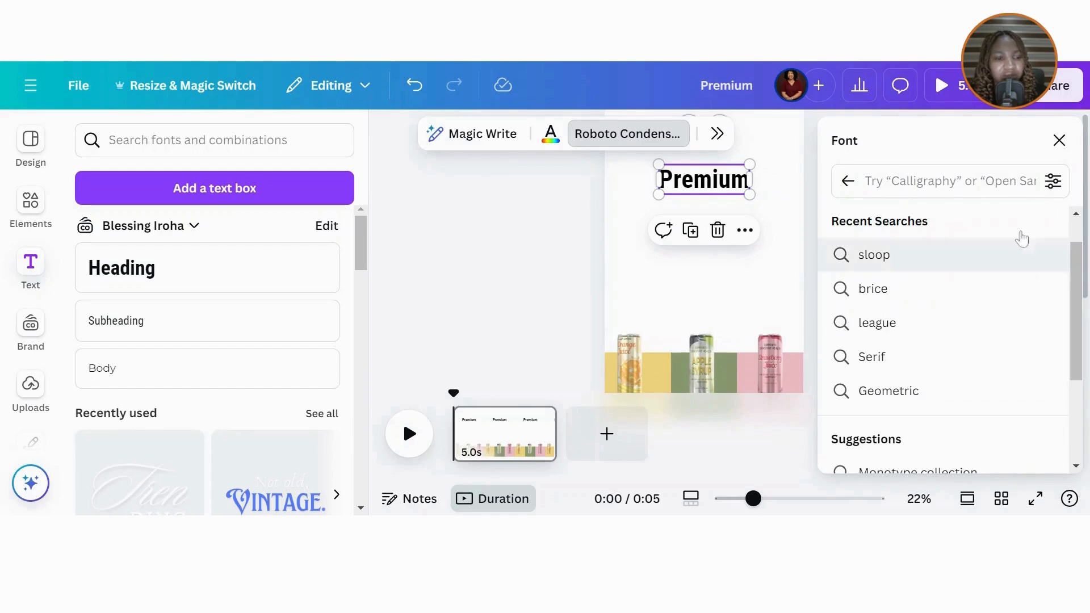
left_click(847, 180)
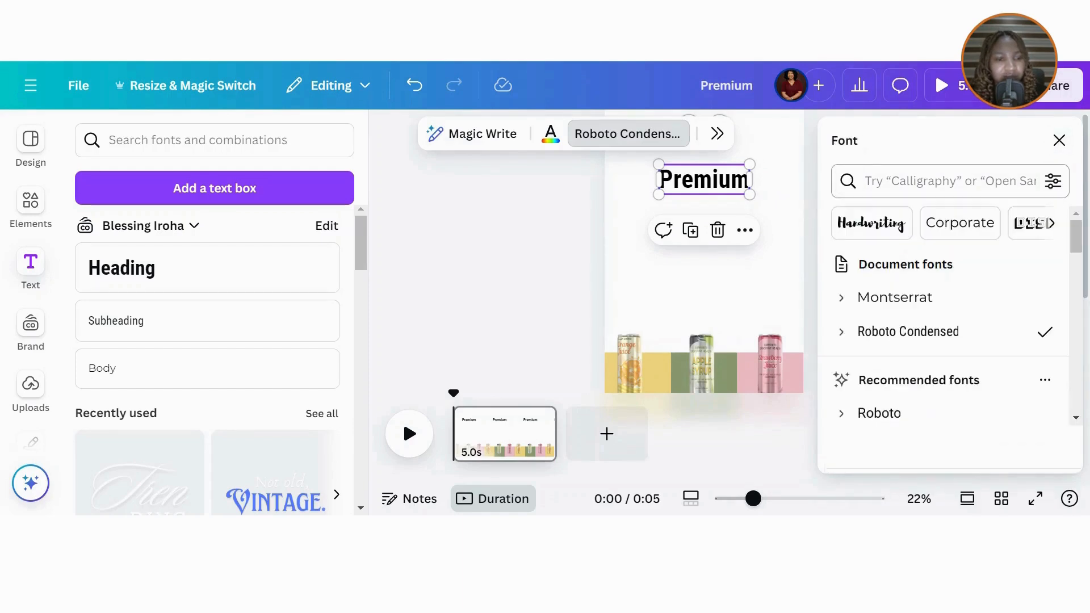
scroll(1005, 330, "down", 6)
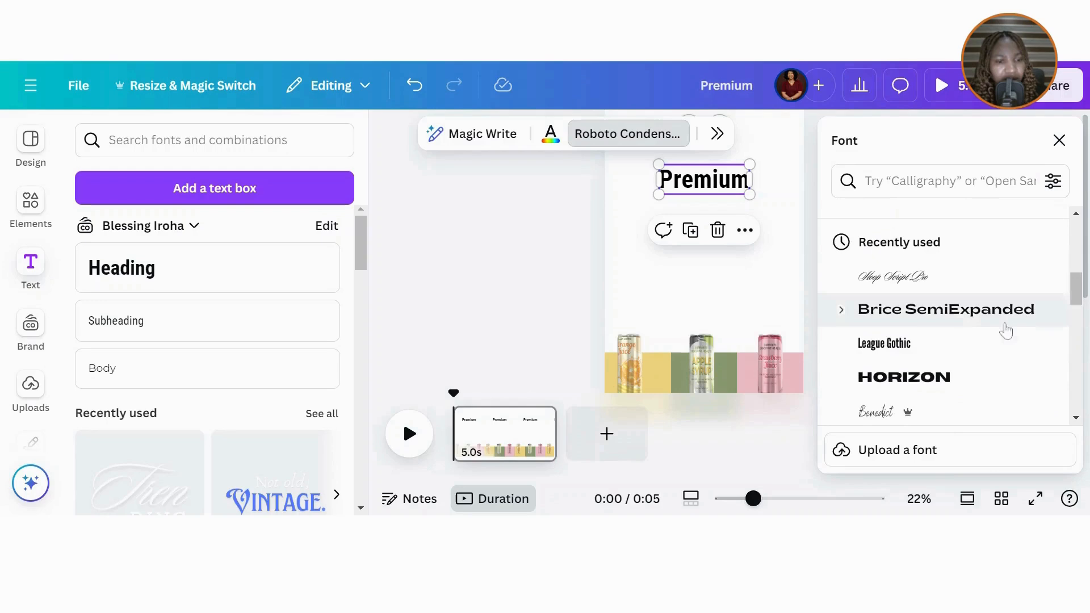
left_click(963, 321)
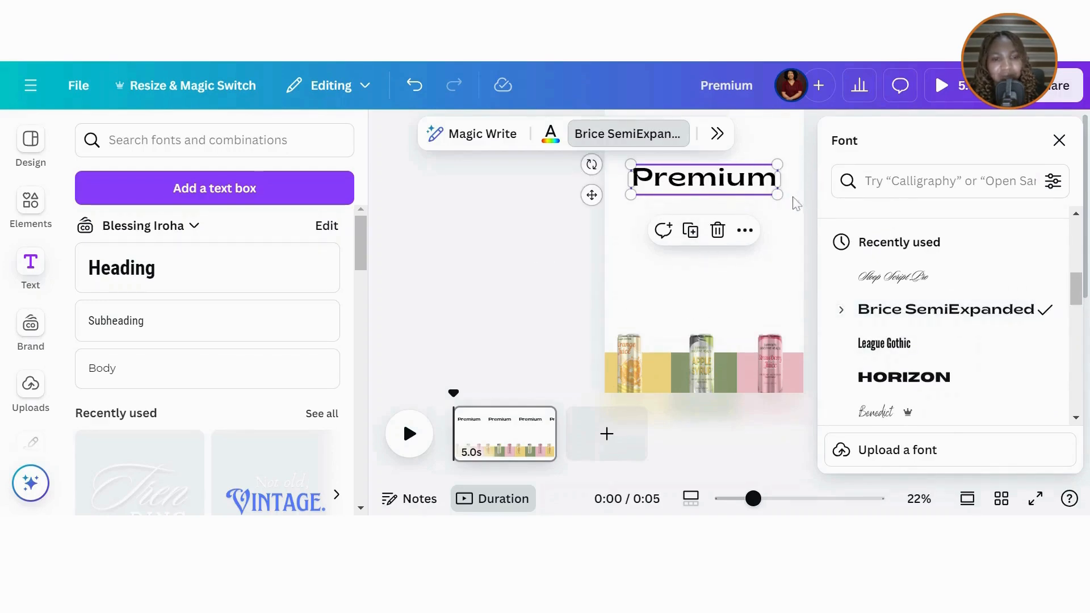
left_click(1059, 141)
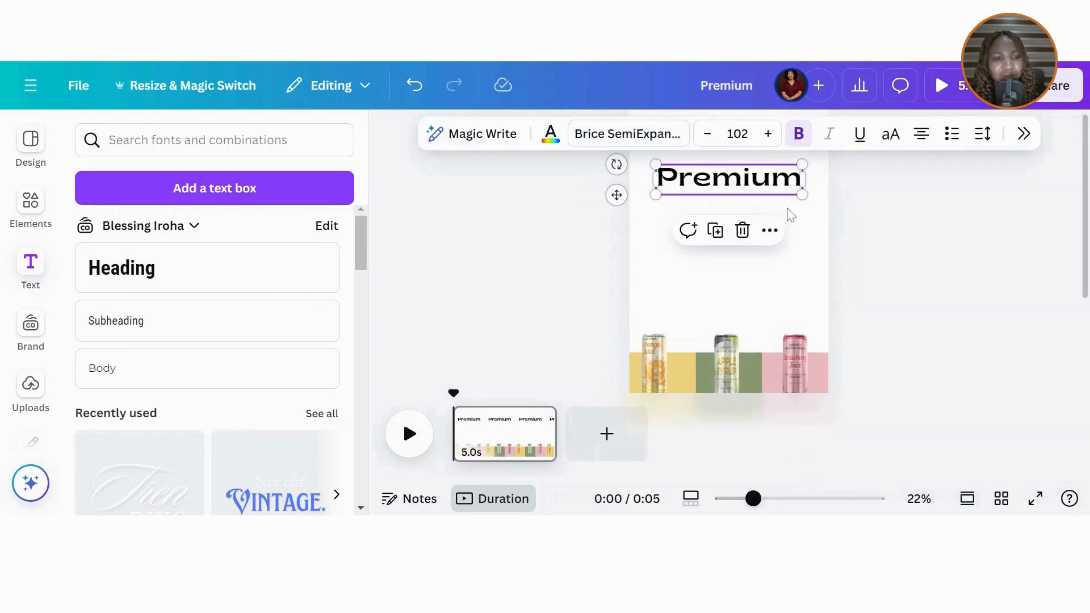
left_click_drag(801, 195, 734, 174)
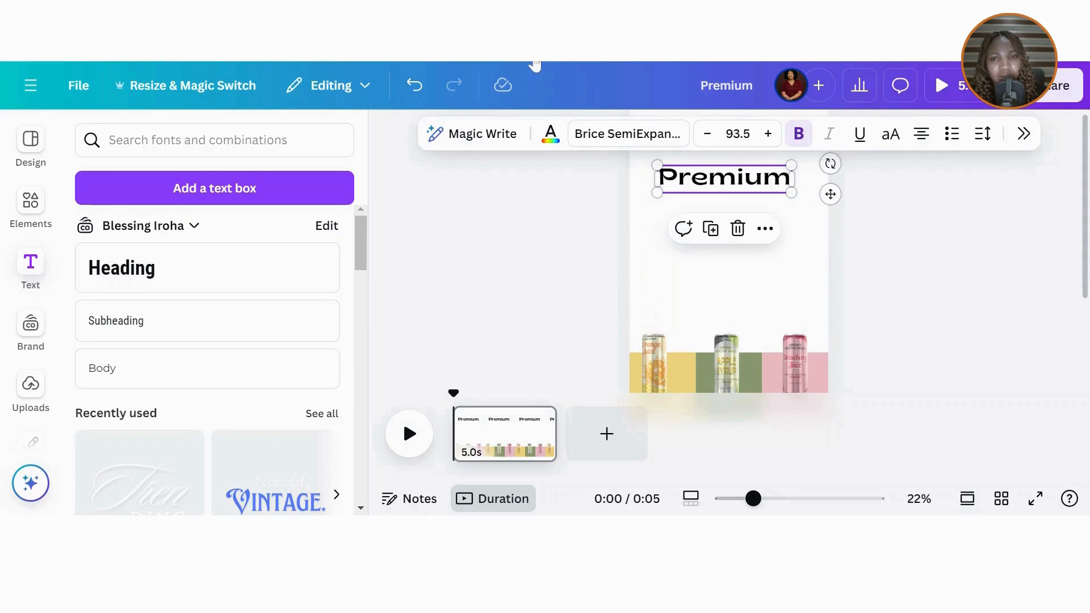
Duplicate the "Premium" heading directly below itself and change the copy's text to "Healthy".
left_click(709, 228)
left_click_drag(734, 196, 731, 204)
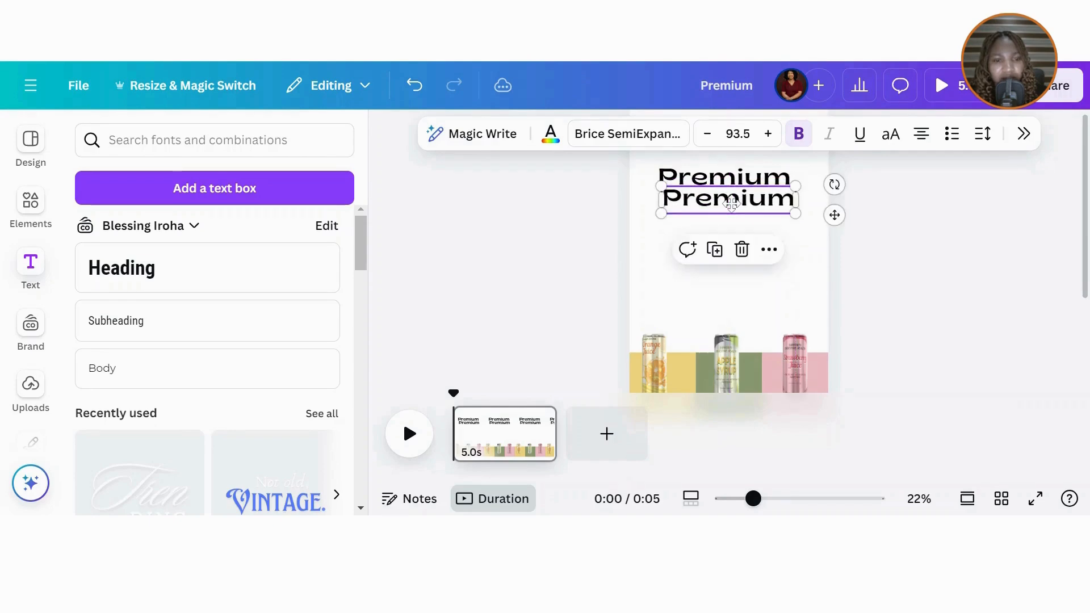
double_click(731, 203)
key("ctrl+a")
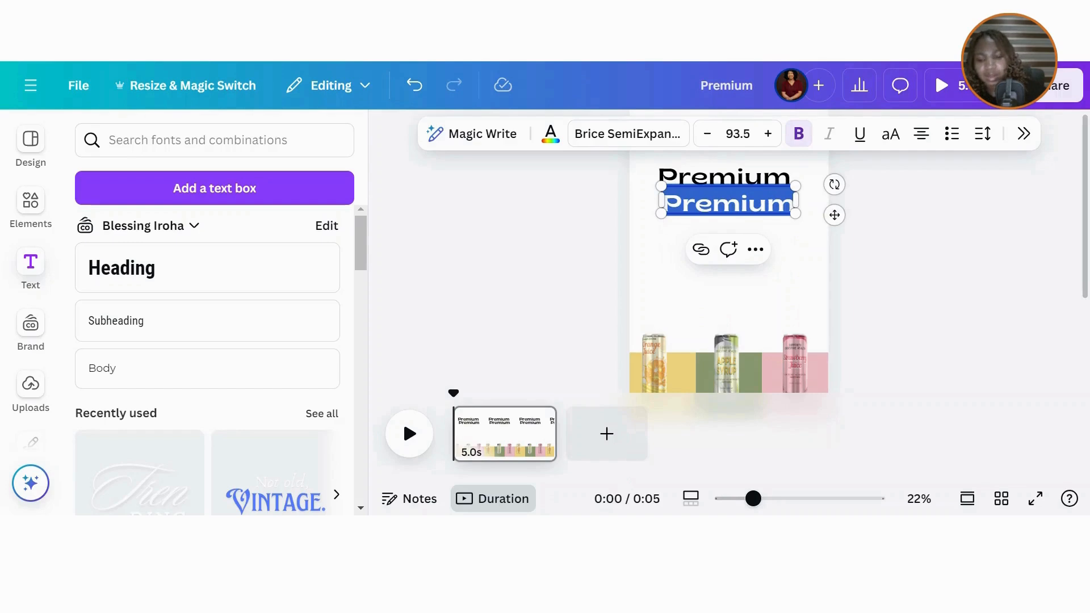
type("Hea")
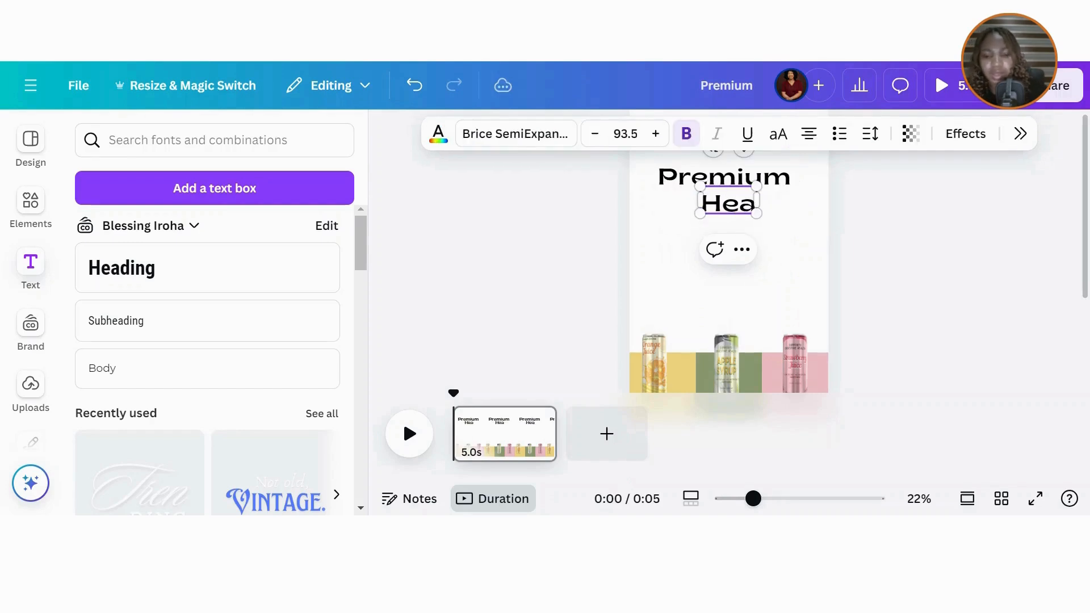
type("lthy")
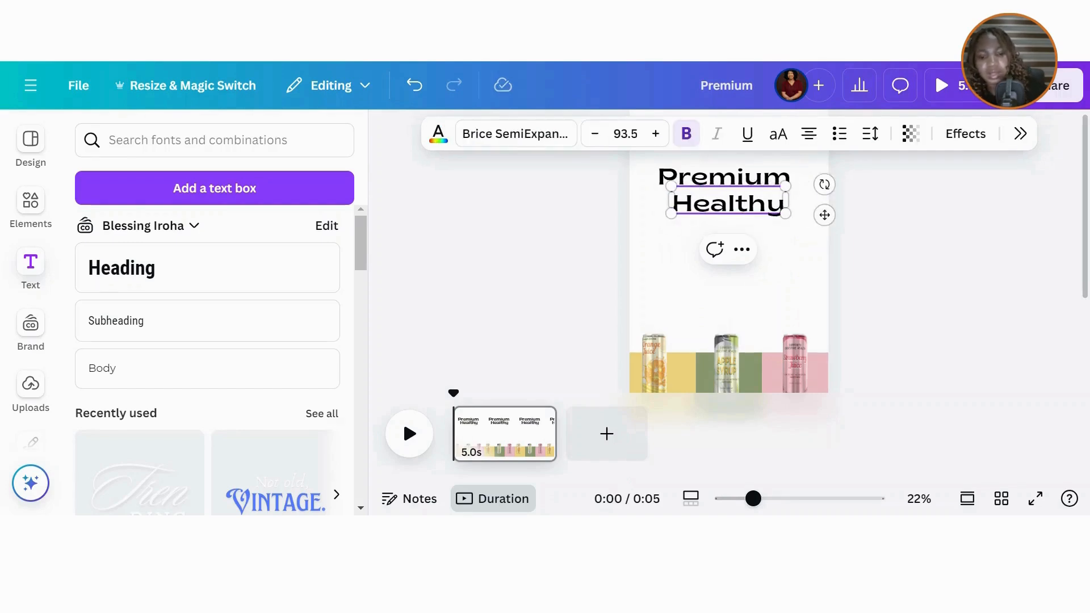
scroll(783, 228, "up", 1)
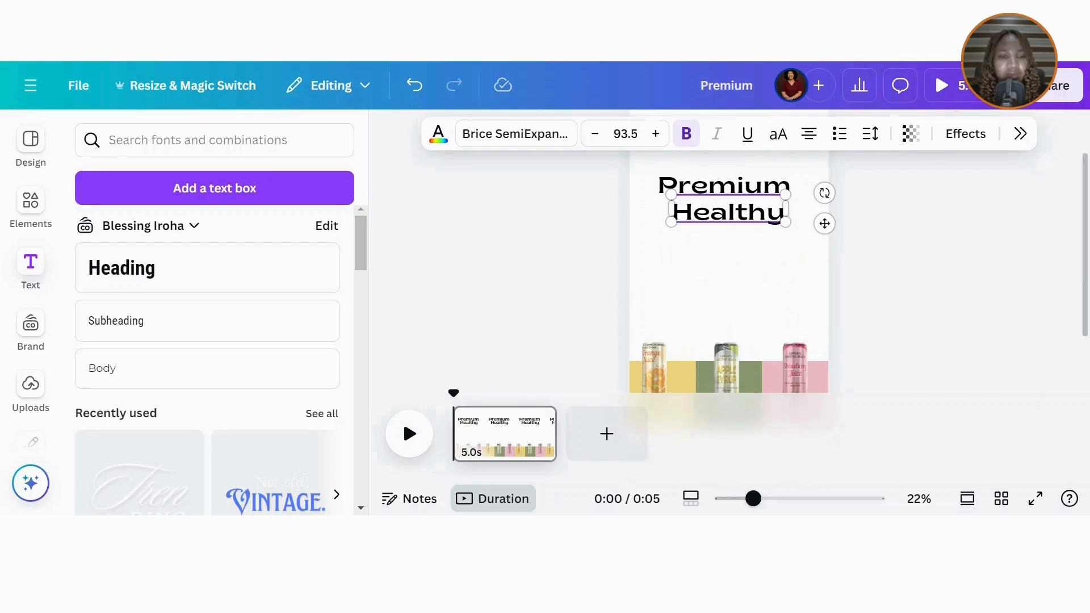
Shrink the "Healthy" text to size 67 and position it just under the right part of "Premium".
mouse_move(772, 218)
left_mouse_down()
mouse_move(753, 211)
mouse_move(838, 225)
left_mouse_up()
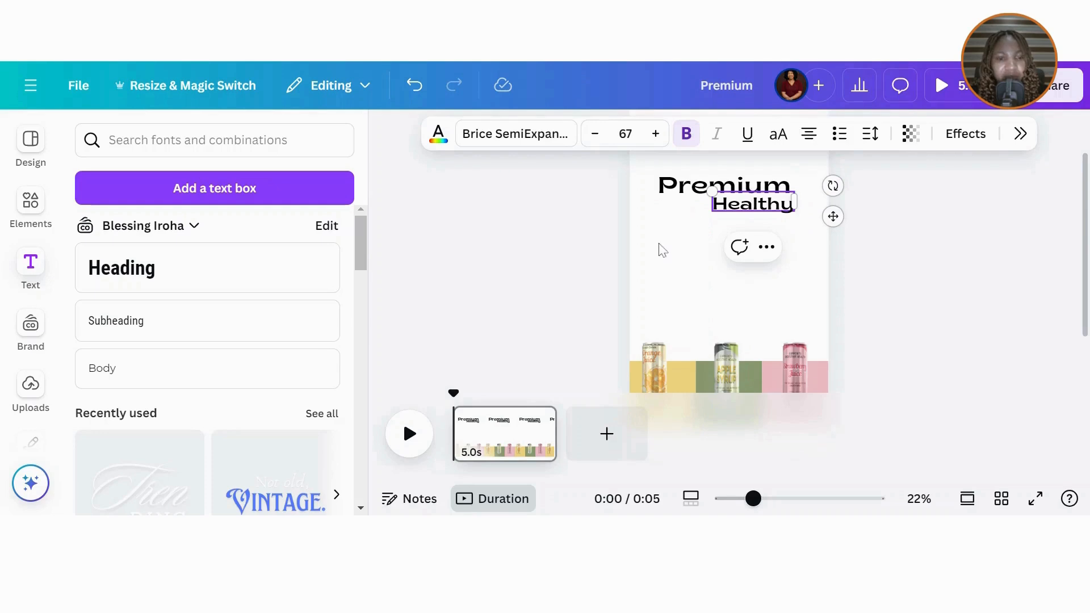
left_click(673, 245)
left_click(754, 209)
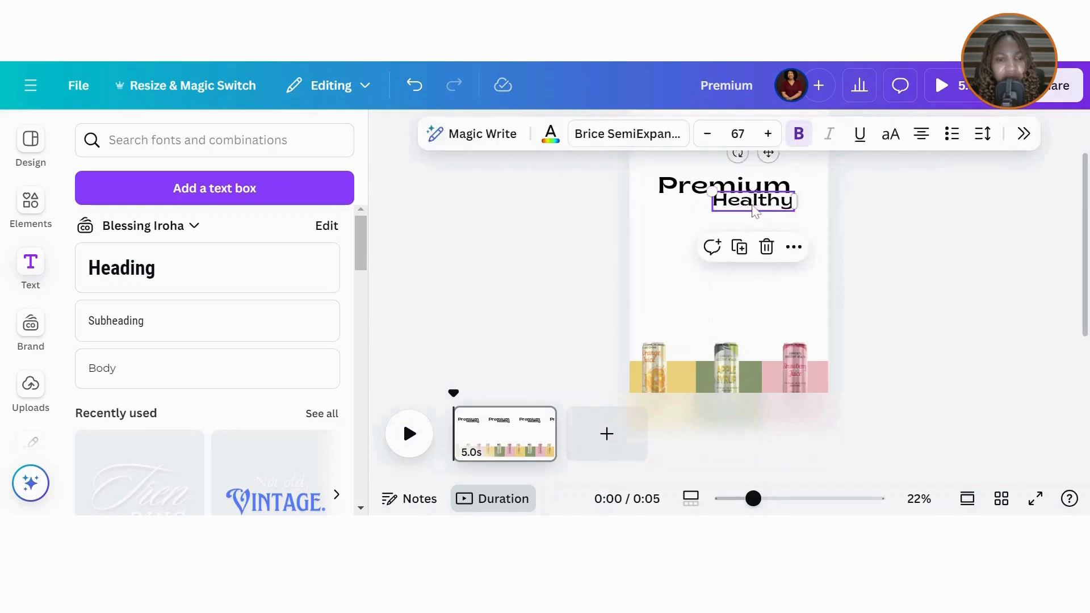
key("Down")
key("Down")
key("Down")
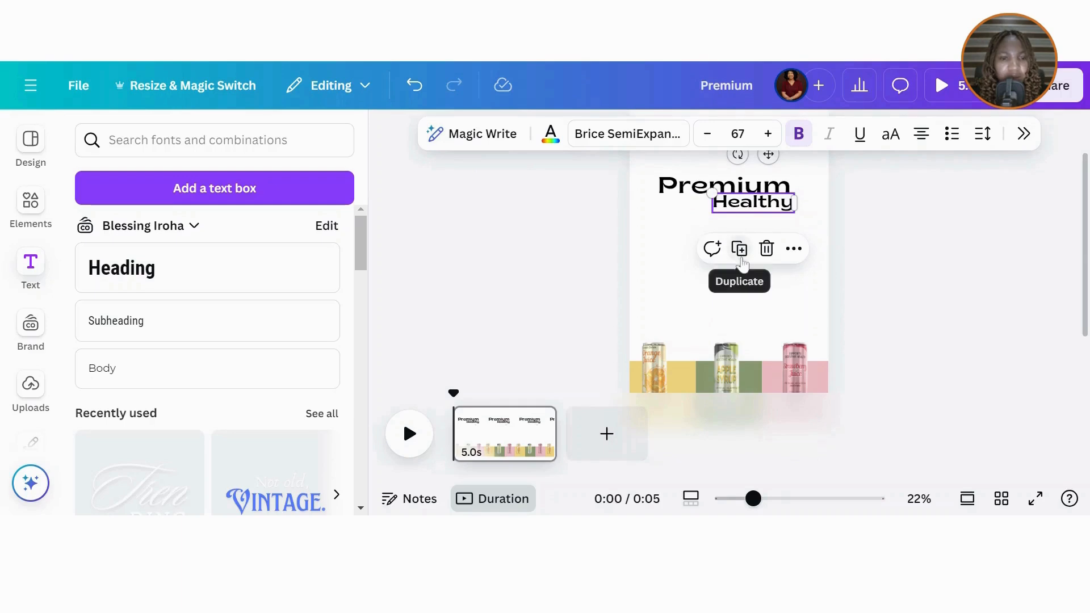
Duplicate the "Healthy" text, place the copy below it and change its text to "Juice".
left_click(740, 250)
left_click_drag(769, 207, 750, 227)
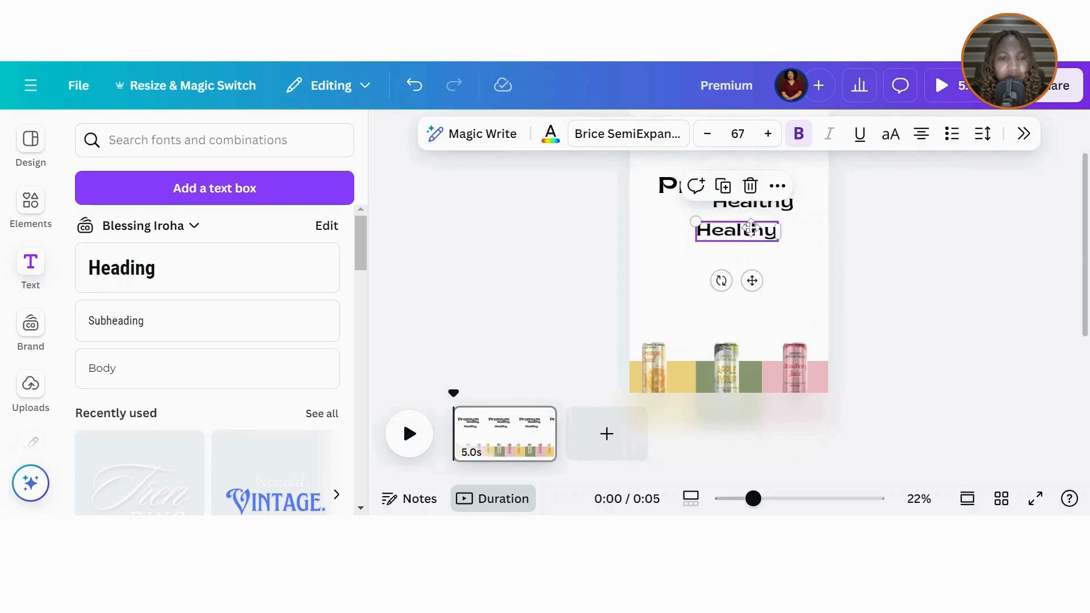
double_click(750, 228)
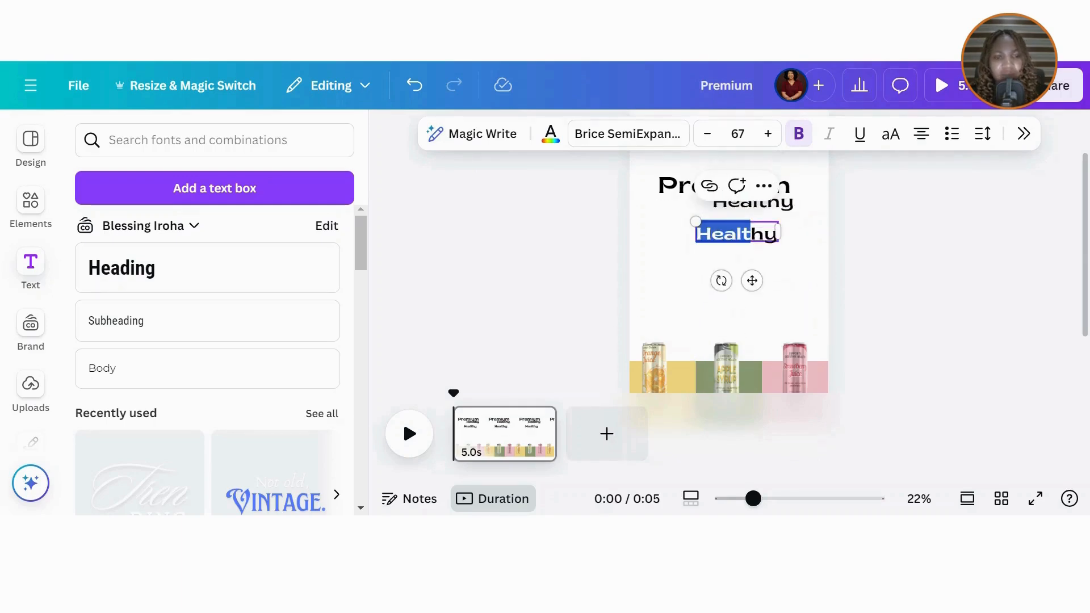
key("ctrl+a")
type("Juice")
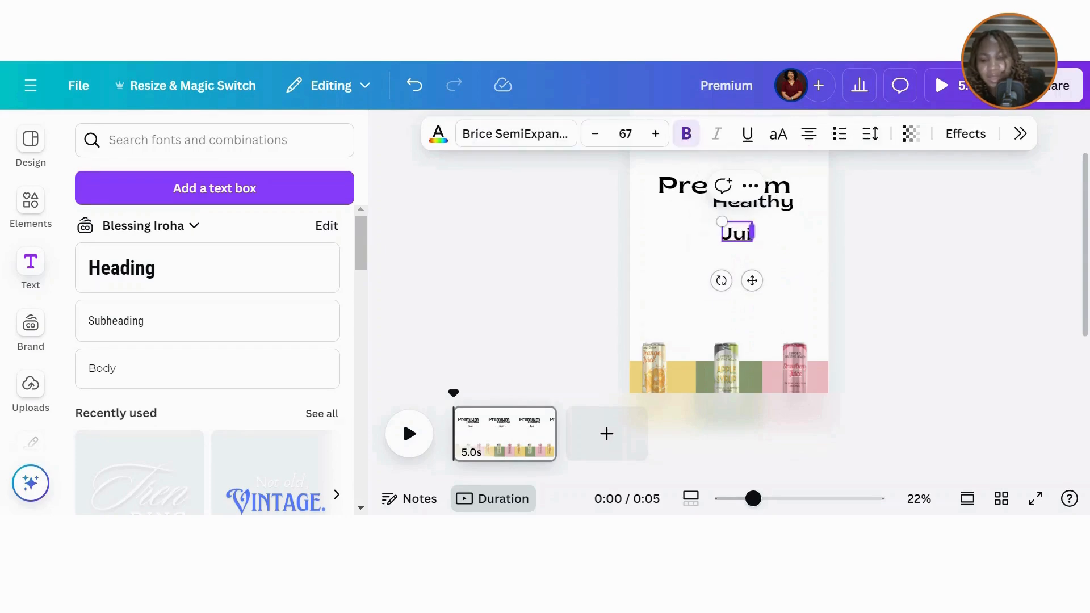
left_click(832, 272)
Change the "Juice" text's font to Montserrat.
left_click(746, 228)
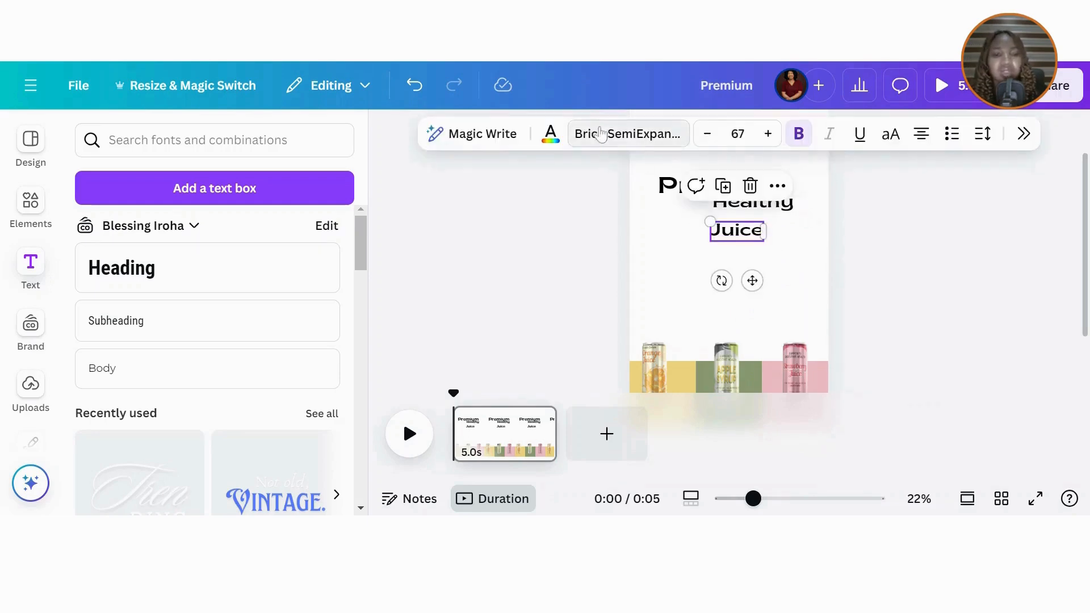
left_click(628, 134)
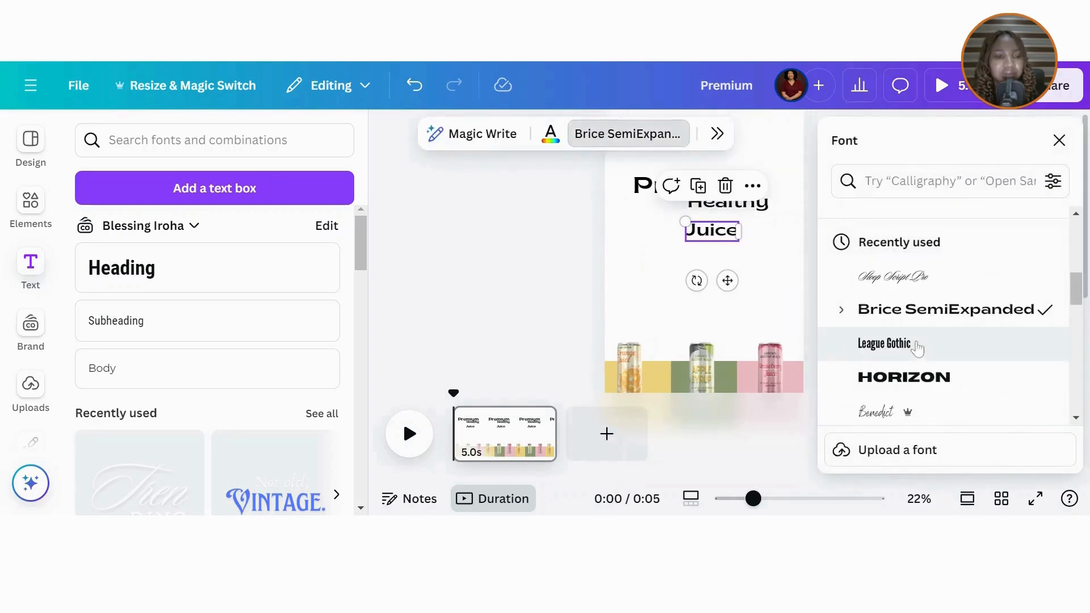
left_click_drag(1079, 299, 1085, 329)
left_click(931, 335)
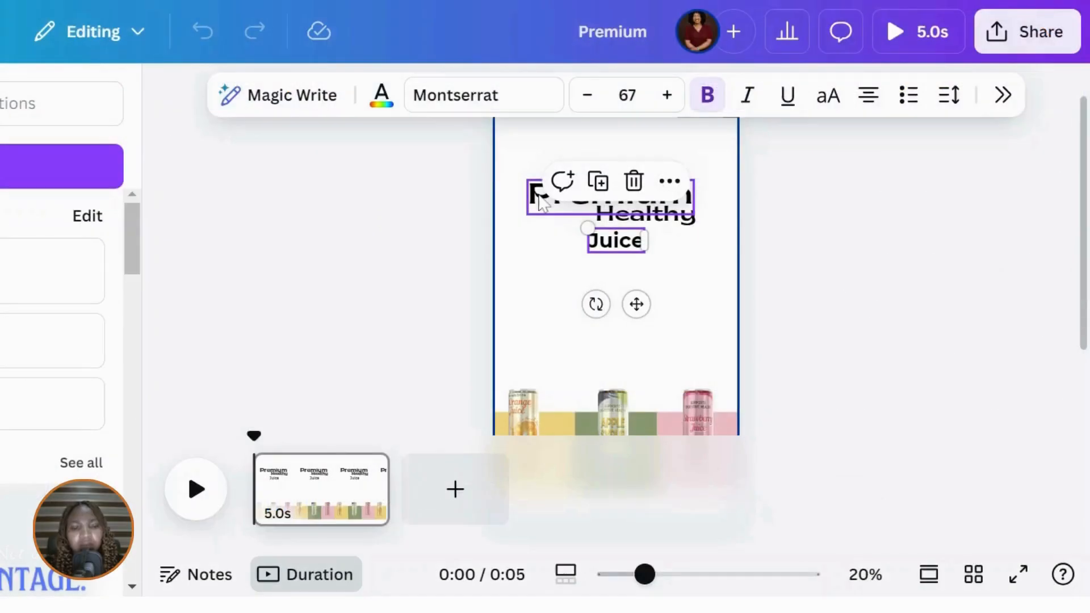
Enlarge the "Premium" text to size 97.5 and move it up so it clears the "Healthy" line.
left_click(539, 201)
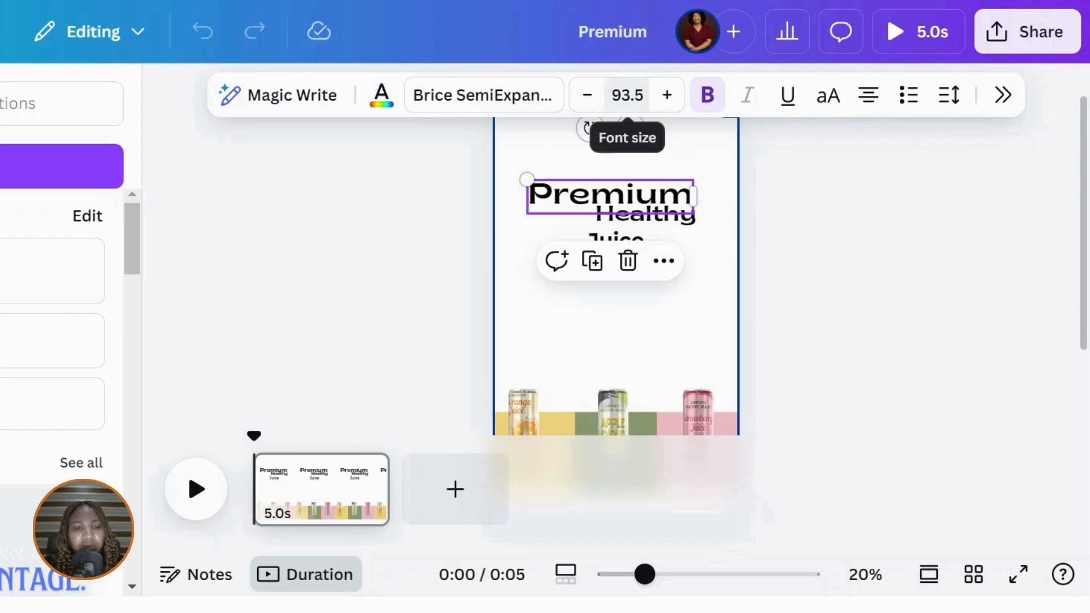
left_click(669, 100)
left_click(669, 100)
left_click(668, 100)
left_click(669, 100)
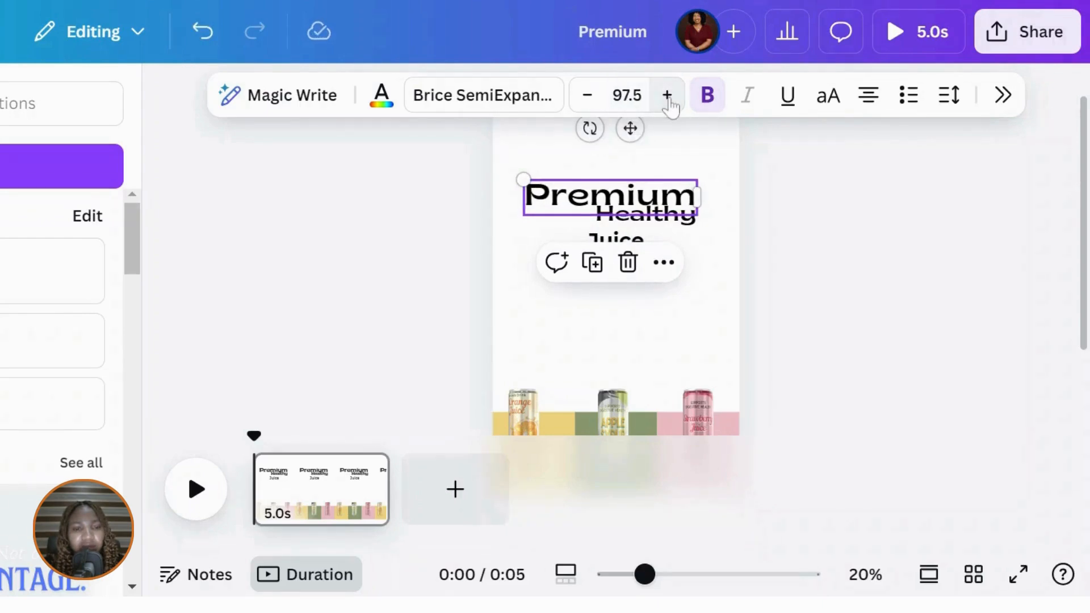
mouse_move(632, 200)
left_mouse_down()
mouse_move(629, 170)
mouse_move(629, 179)
left_mouse_up()
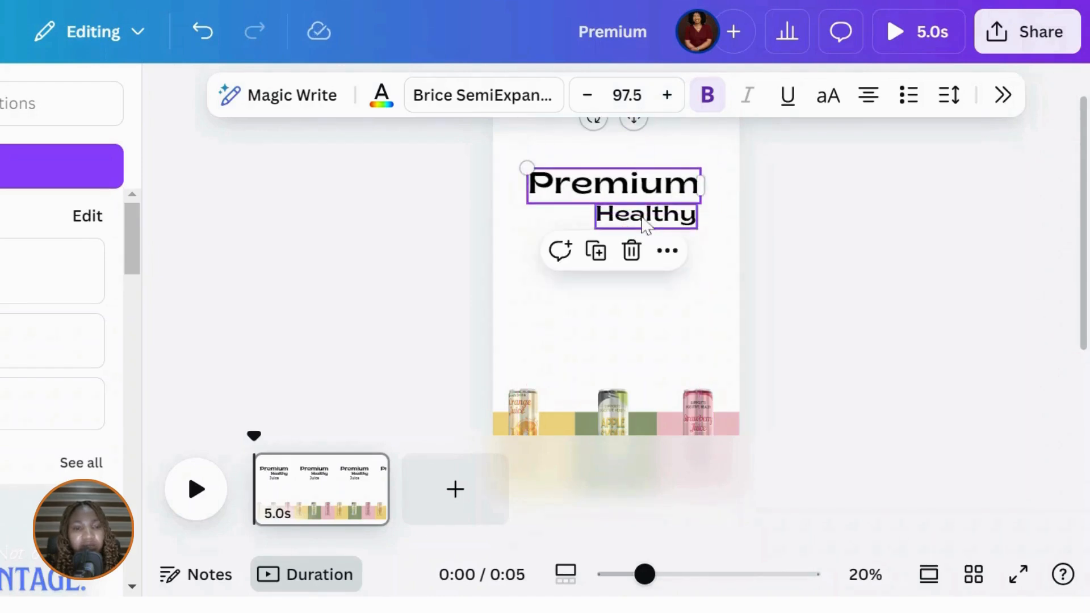
Increase the "Healthy" text's font size to 74.
left_click(644, 222)
left_click(674, 107)
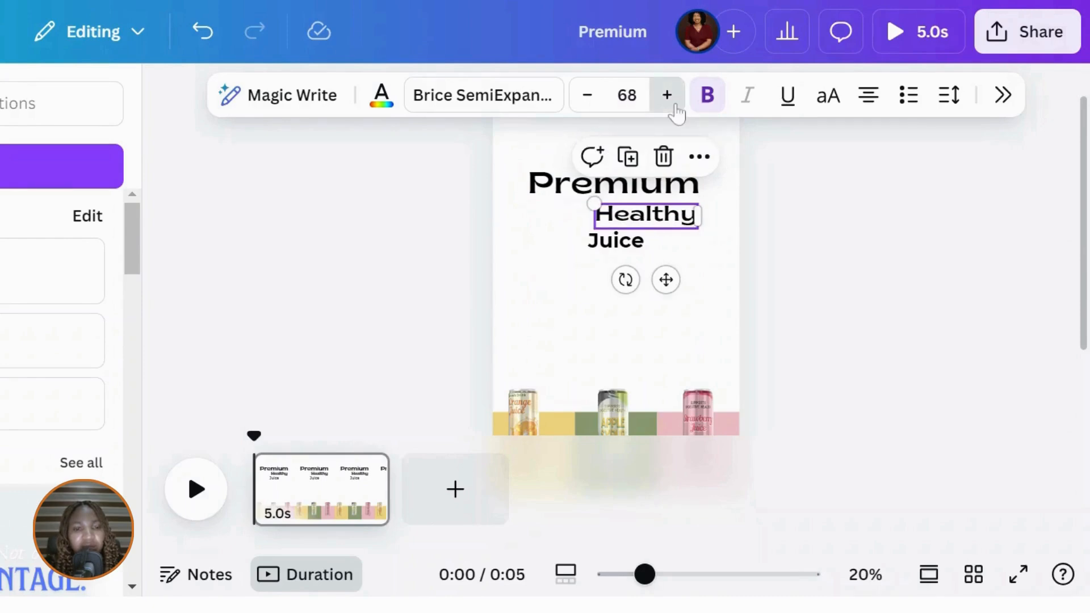
left_click(674, 107)
left_click(675, 107)
left_click(674, 107)
left_click(675, 107)
left_click(675, 106)
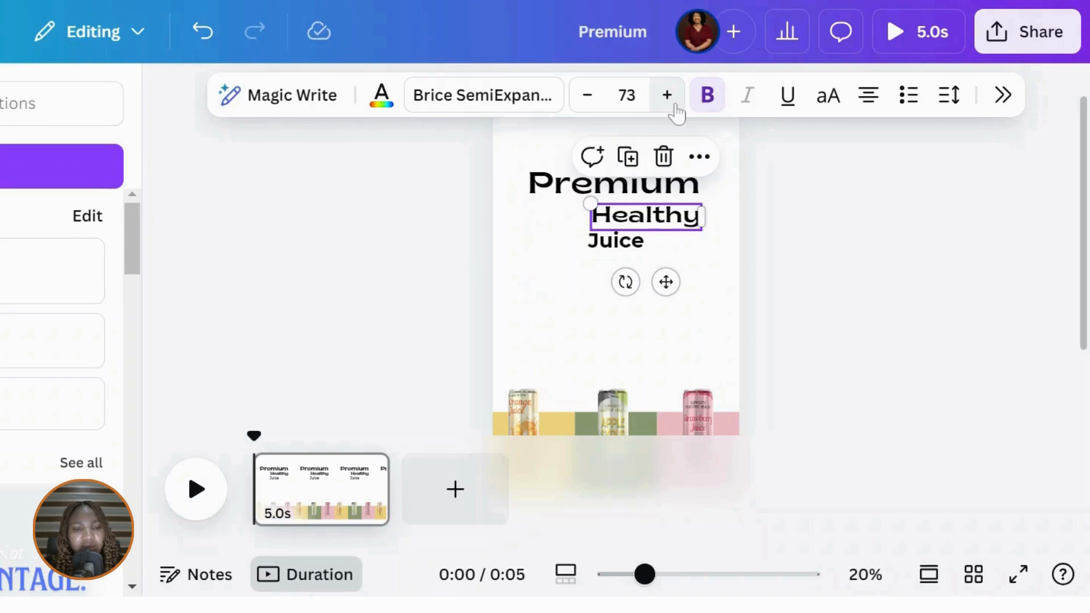
left_click(675, 105)
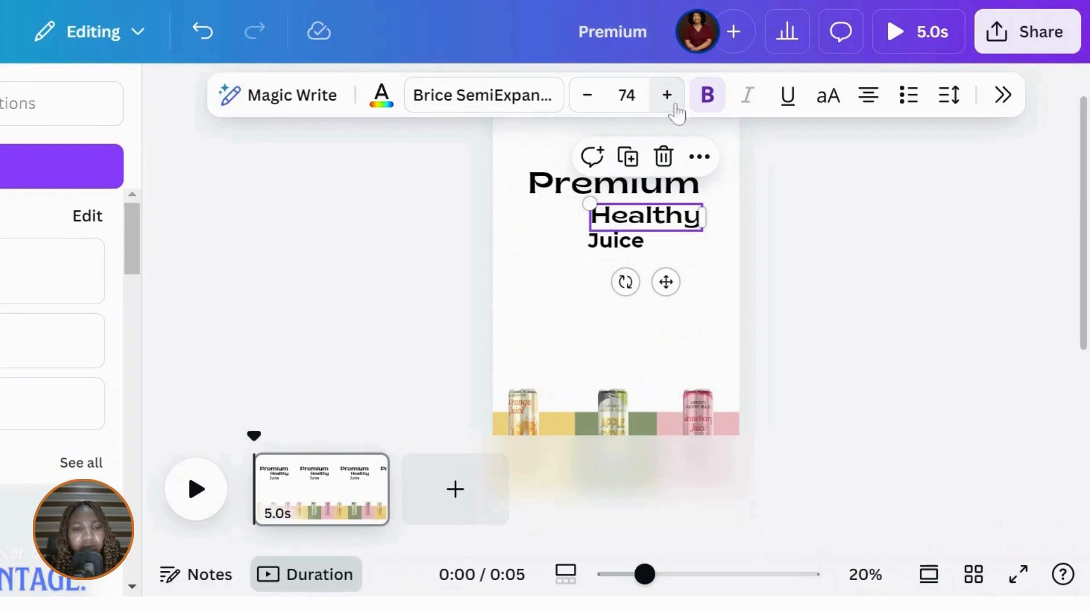
Change the "Juice" text's font to Brice SemiExpanded to match the other title lines.
left_click(619, 251)
left_click(515, 105)
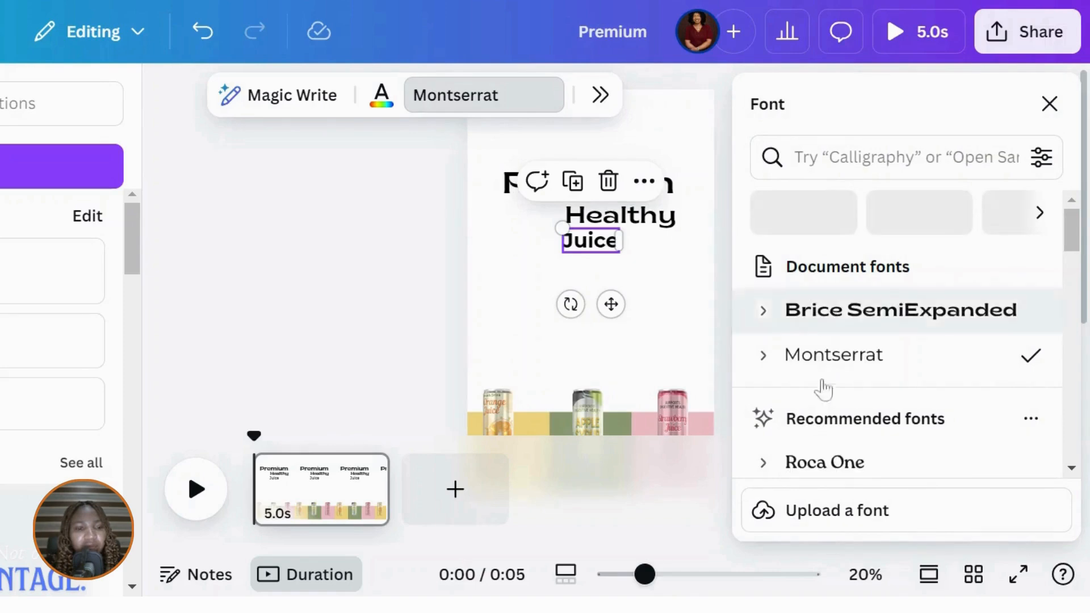
left_click(844, 311)
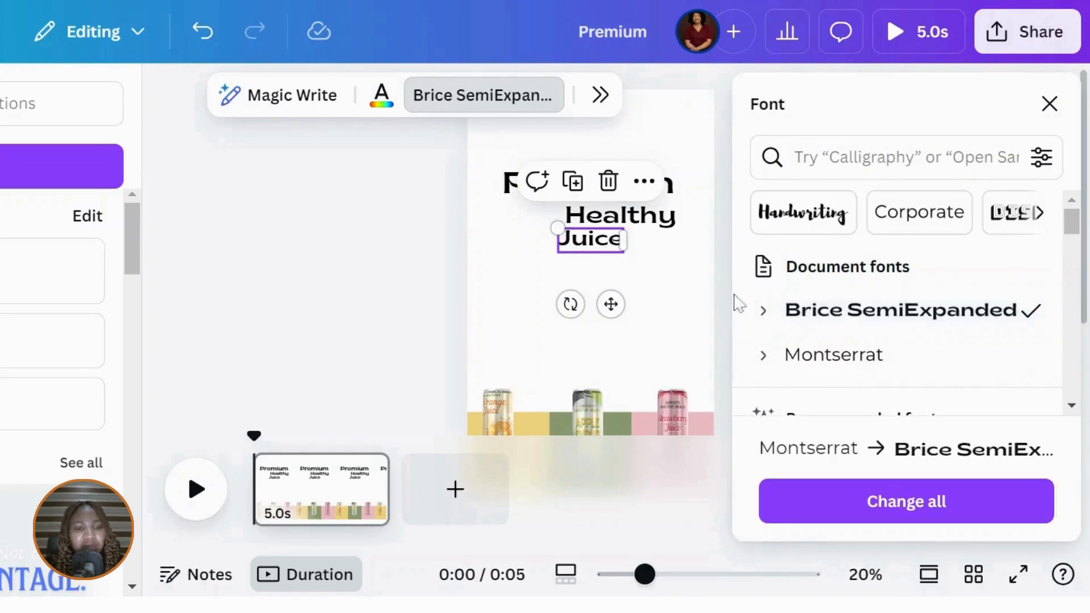
left_click(511, 303)
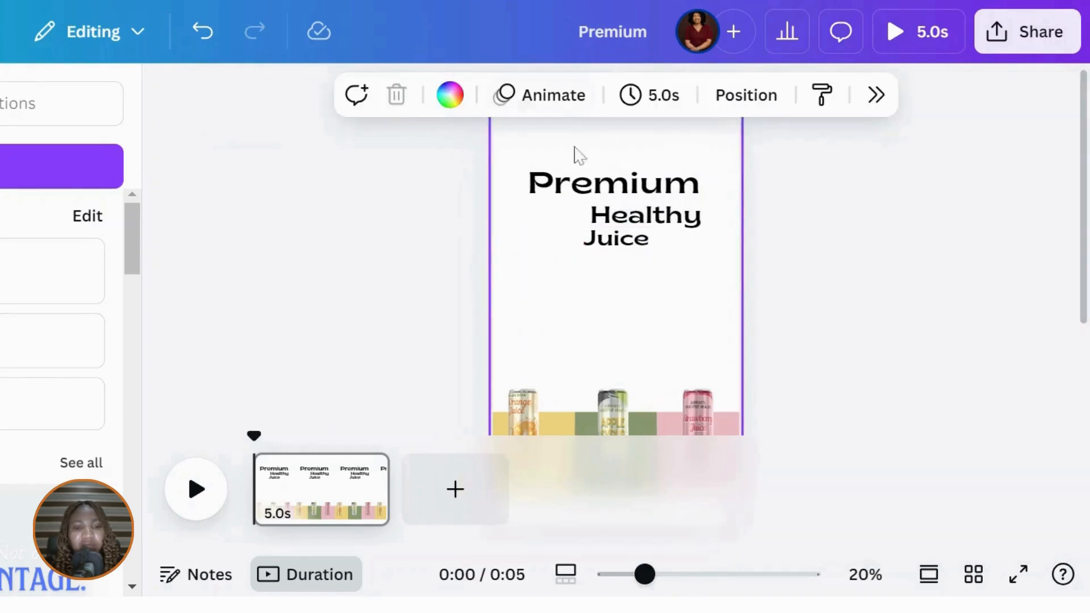
Increase the "Juice" text's font size to 72.
left_click(621, 260)
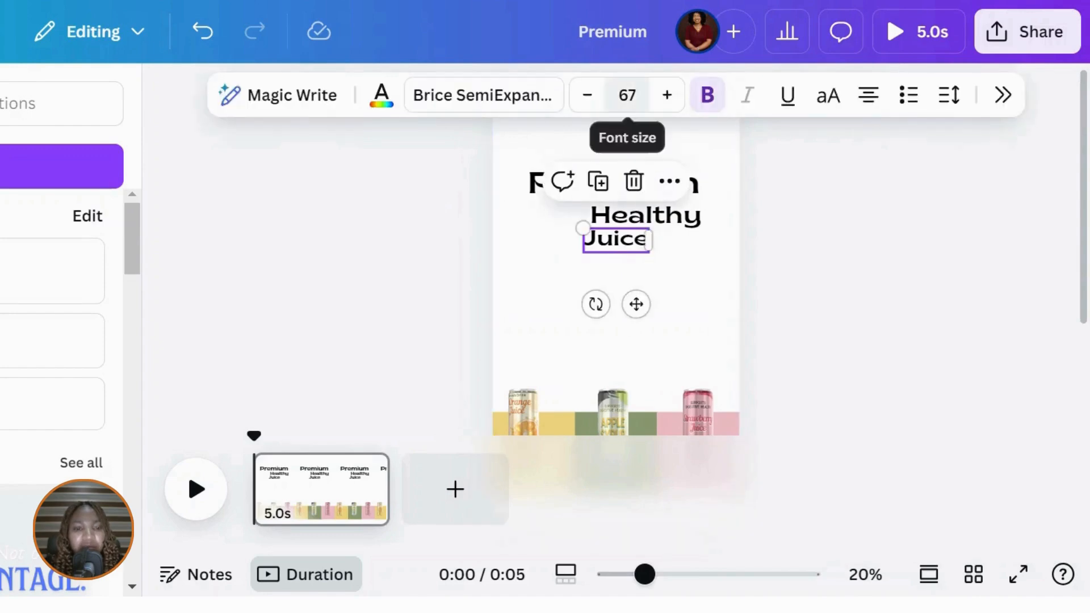
left_click(664, 96)
left_click(664, 96)
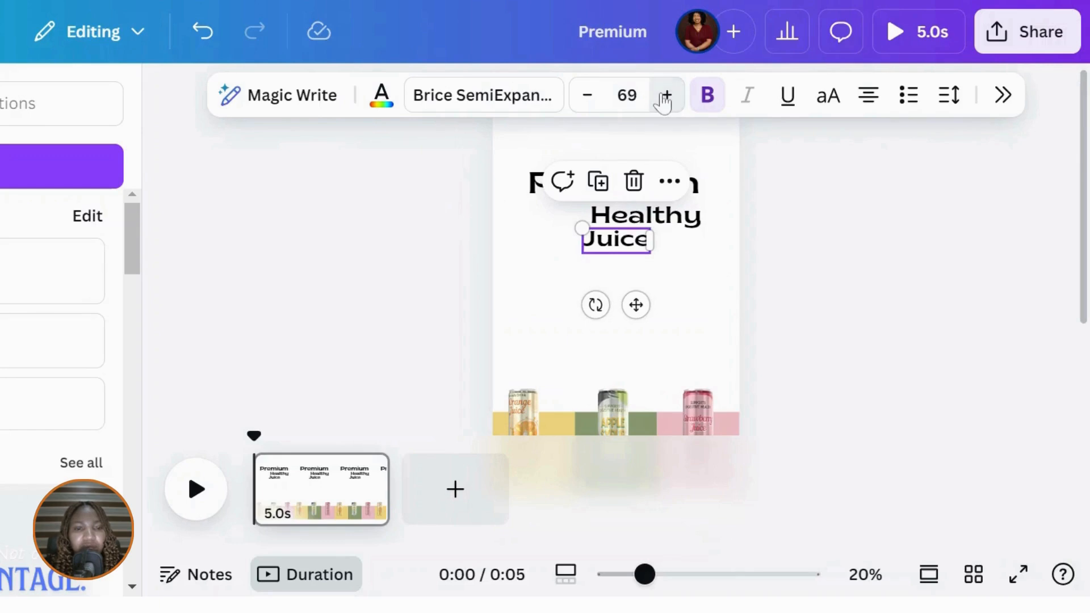
left_click(664, 96)
left_click(664, 96)
left_click(664, 96)
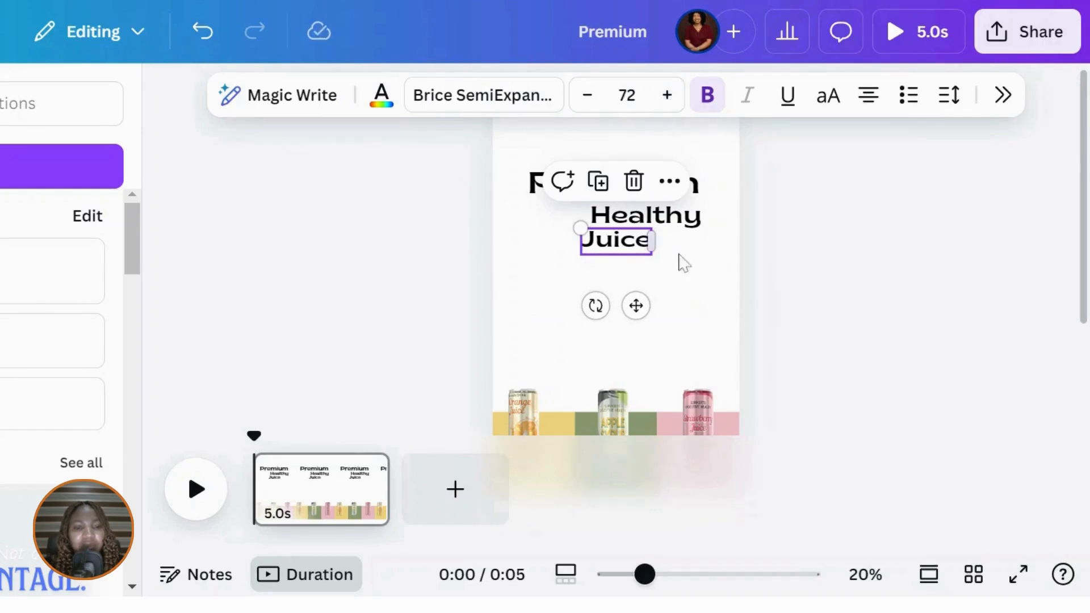
left_click(714, 274)
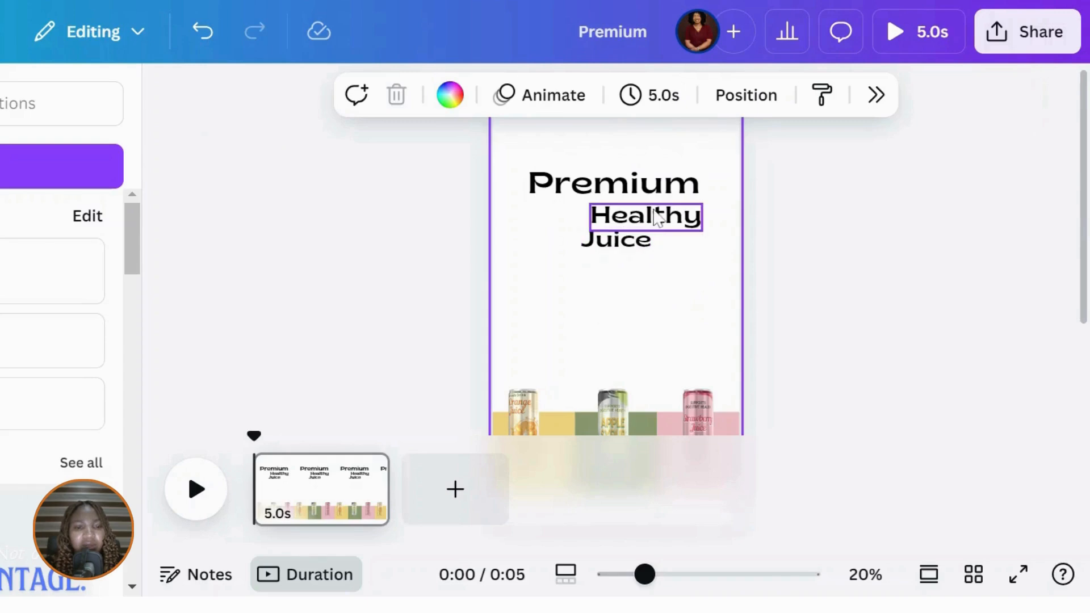
Move the "Healthy" and "Juice" lines up slightly to tighten the title's line spacing.
left_click(657, 216)
left_click_drag(657, 216, 654, 213)
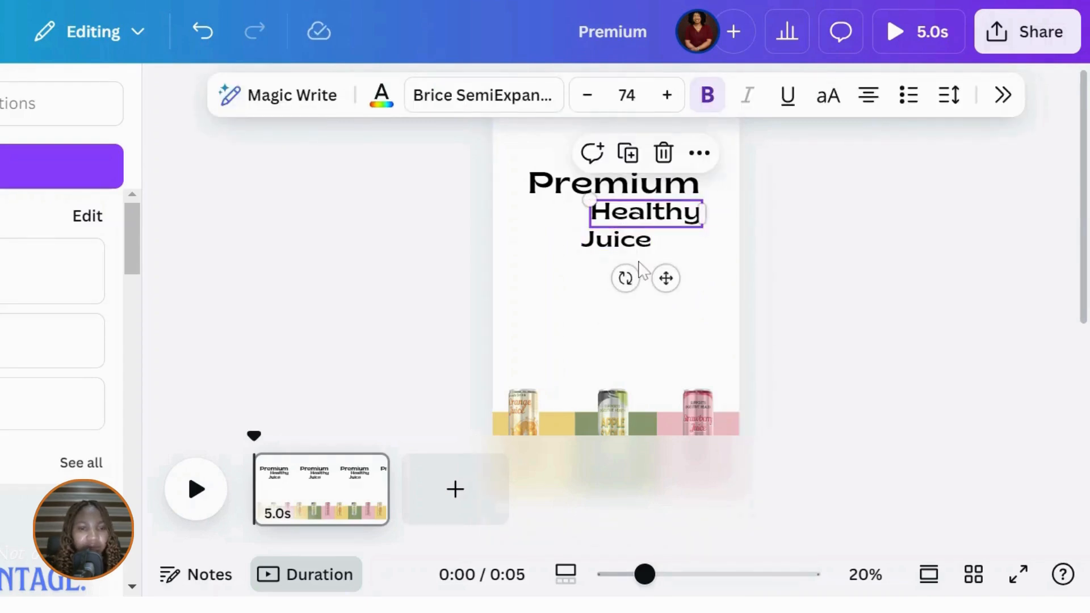
left_click(641, 244)
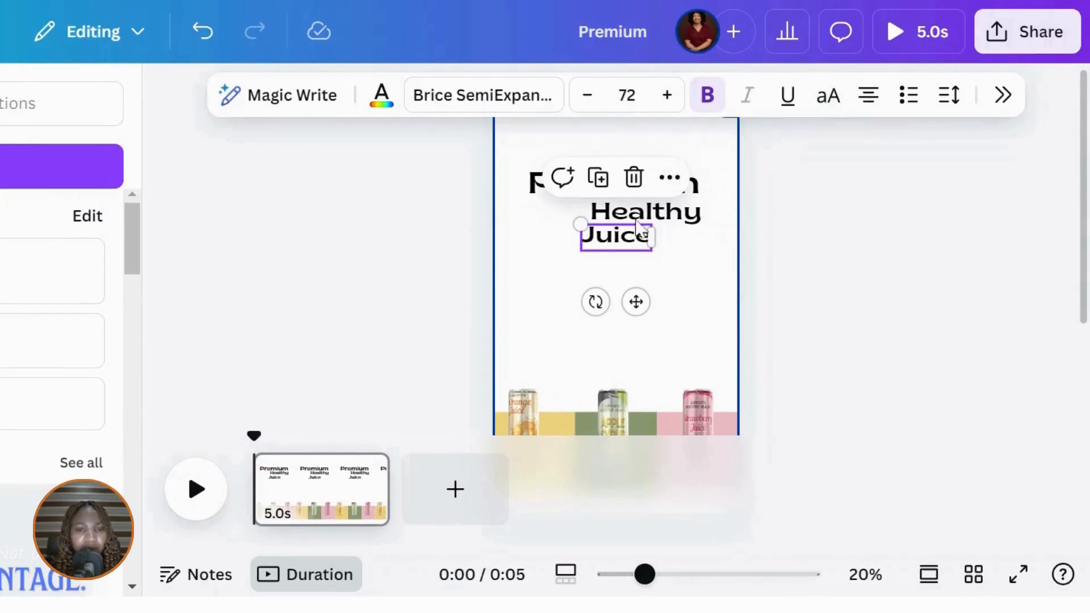
Convert the "Juice" text to uppercase and color it the dusty pink from the pink can's photo colors.
left_click(838, 105)
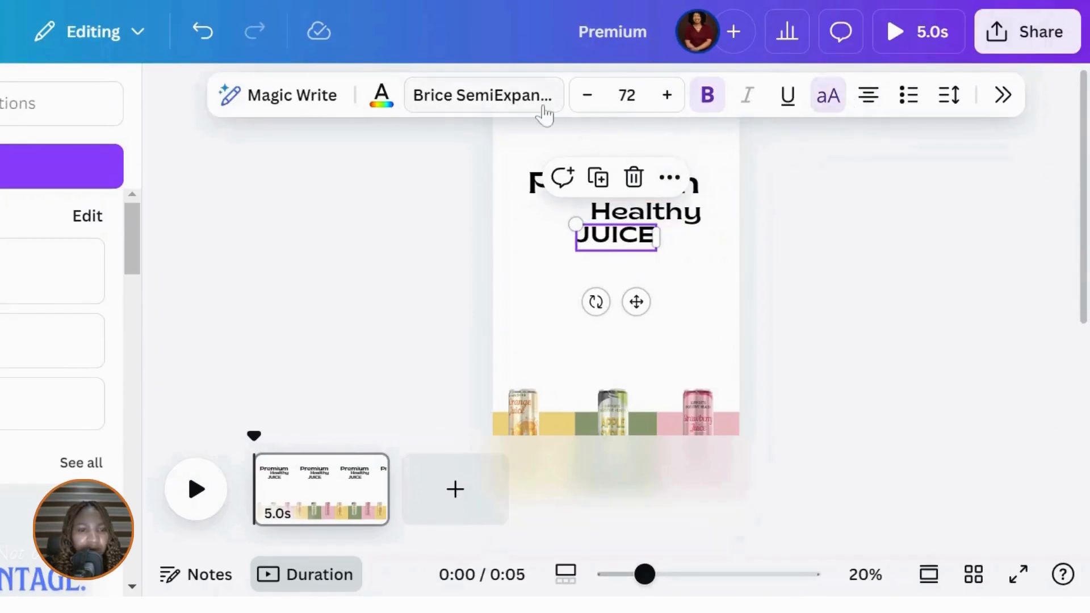
left_click(380, 95)
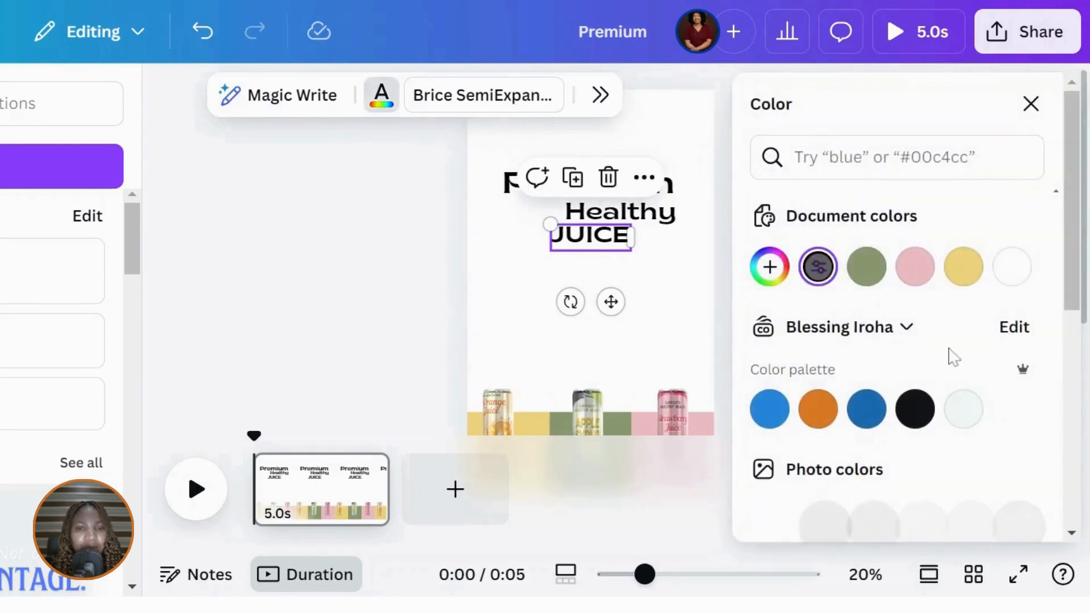
left_click(923, 270)
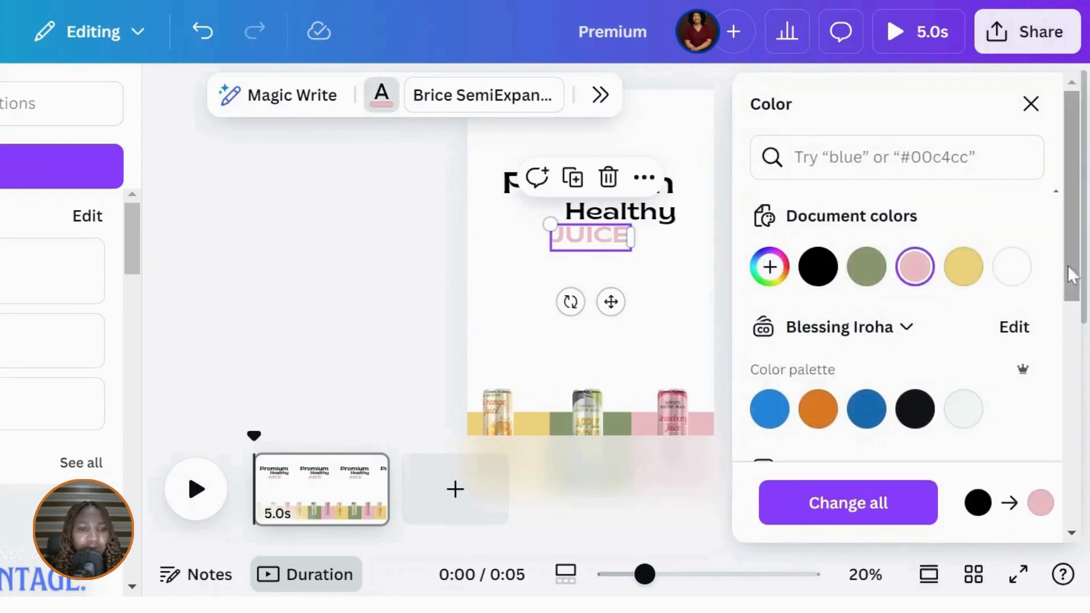
left_click_drag(1072, 268, 1061, 382)
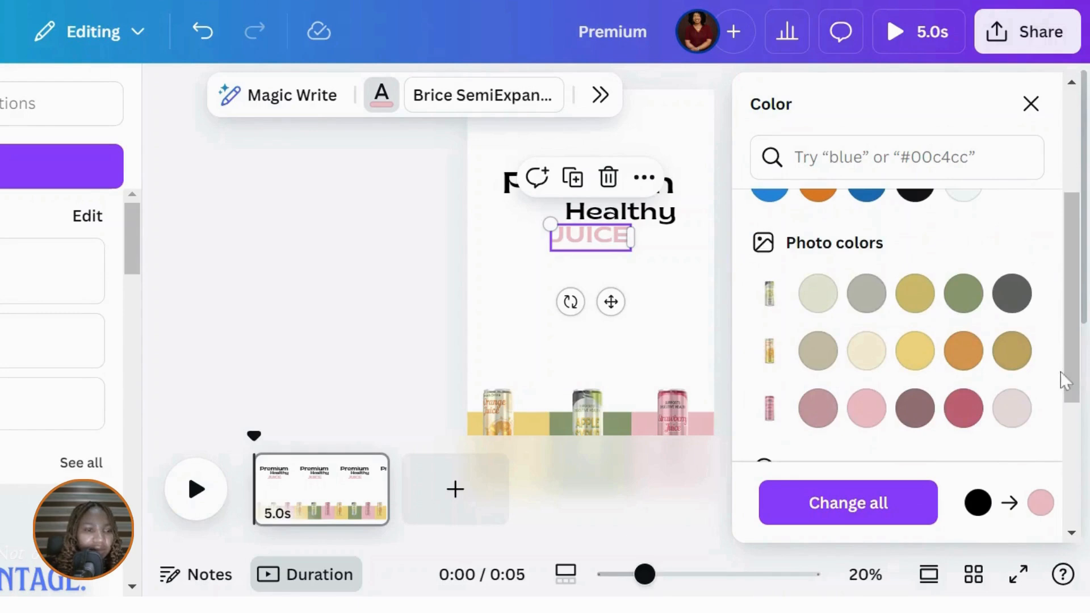
left_click(913, 410)
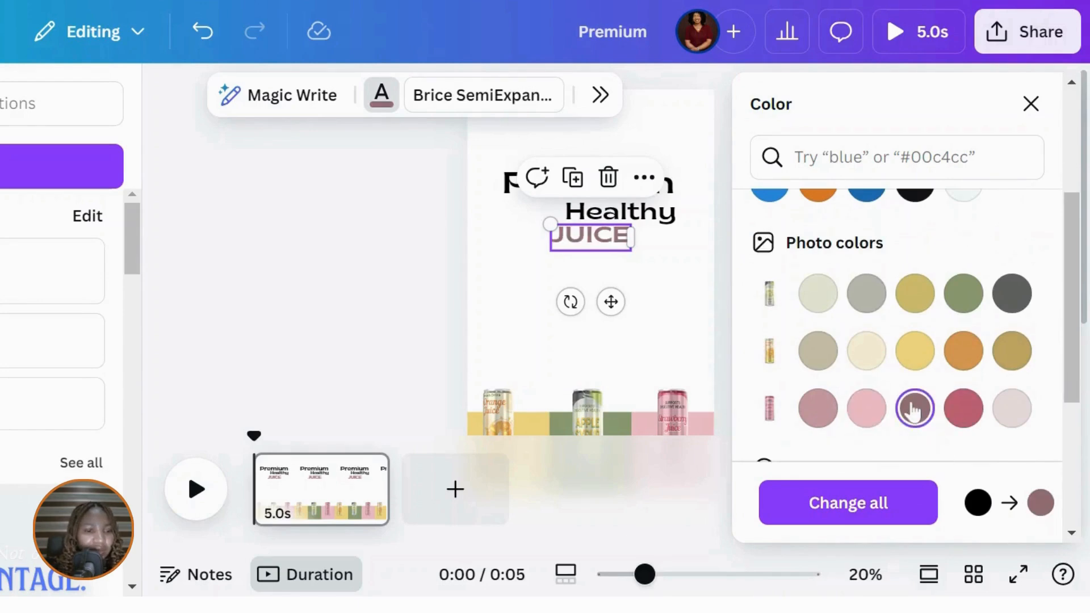
left_click(818, 411)
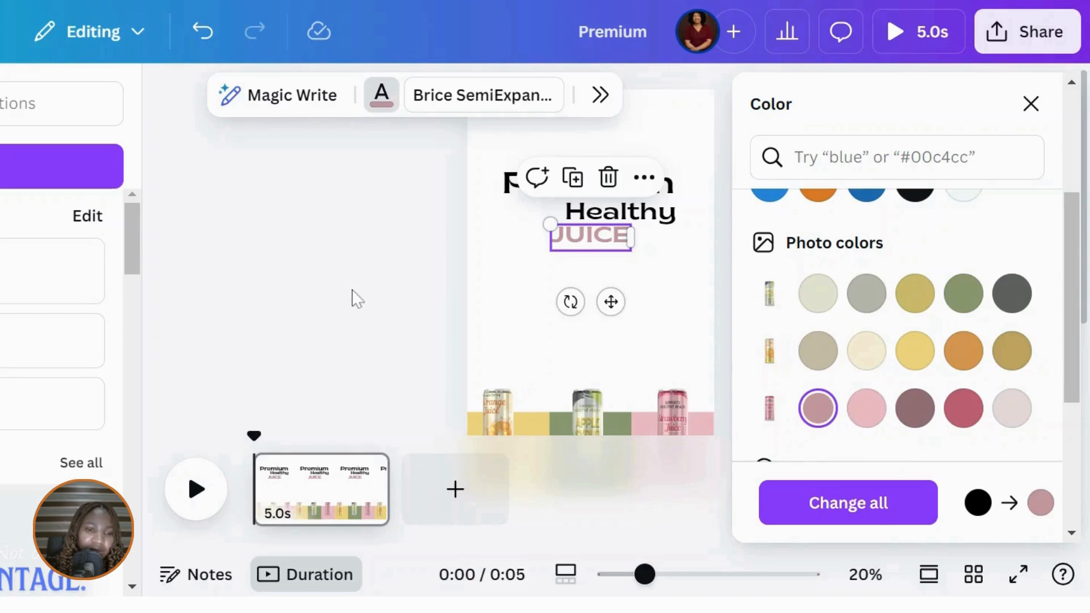
left_click(356, 298)
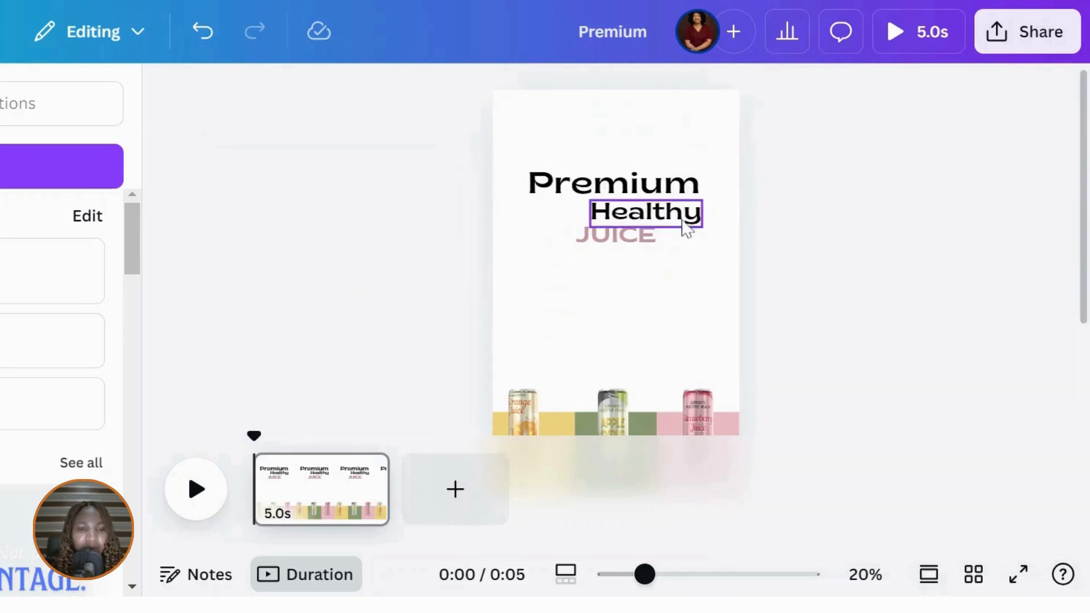
Nudge the "Healthy" text up slightly closer to "Premium".
left_click(685, 226)
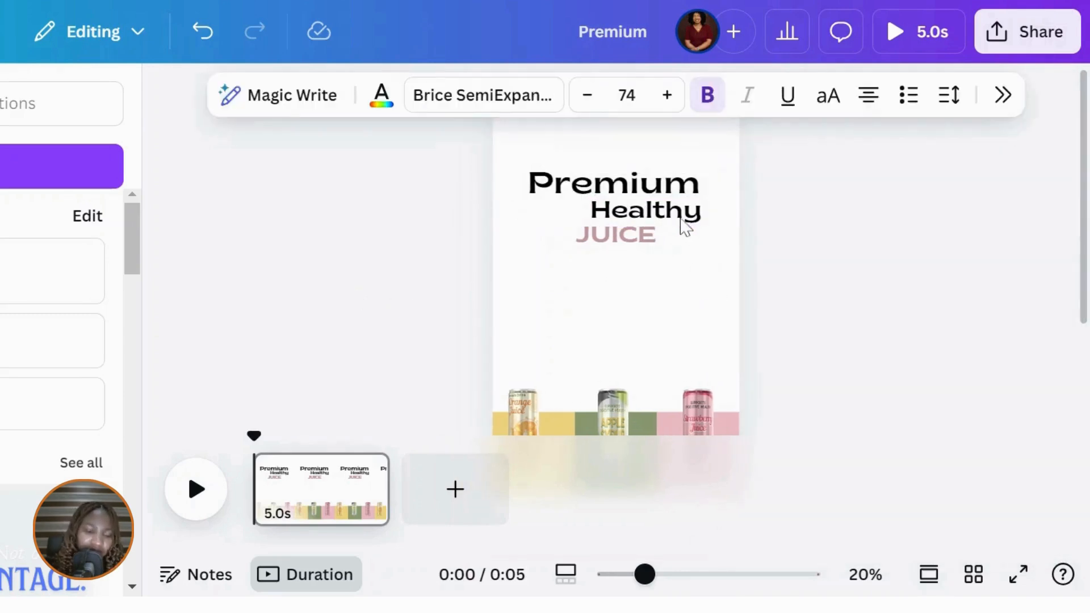
left_click(627, 241)
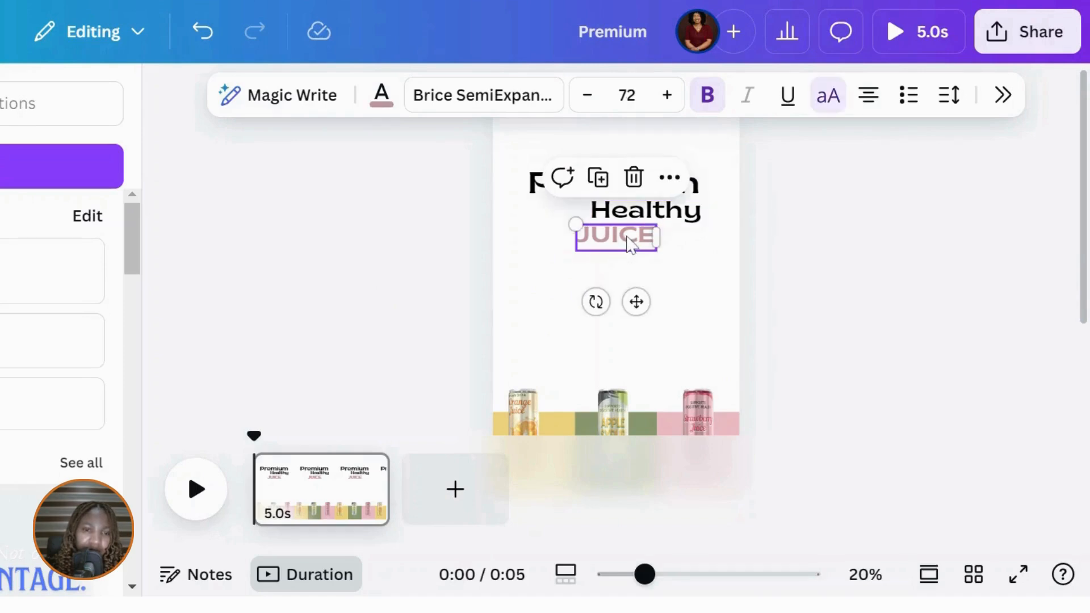
left_click(565, 319)
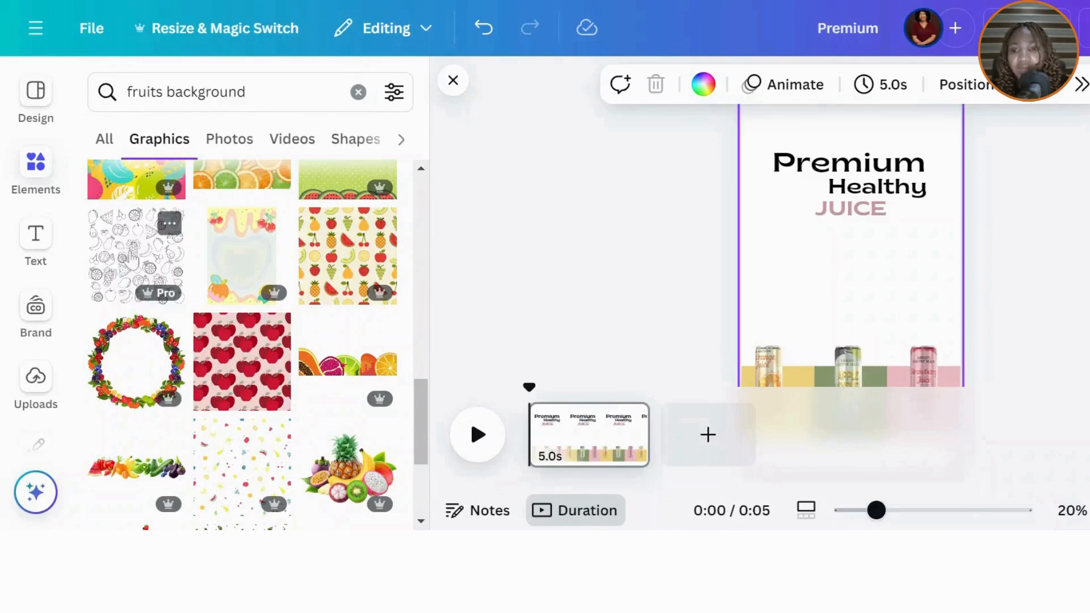
Add the outlined fruit pattern graphic from the "fruits background" results and place it near the page's upper-left corner.
left_click(132, 258)
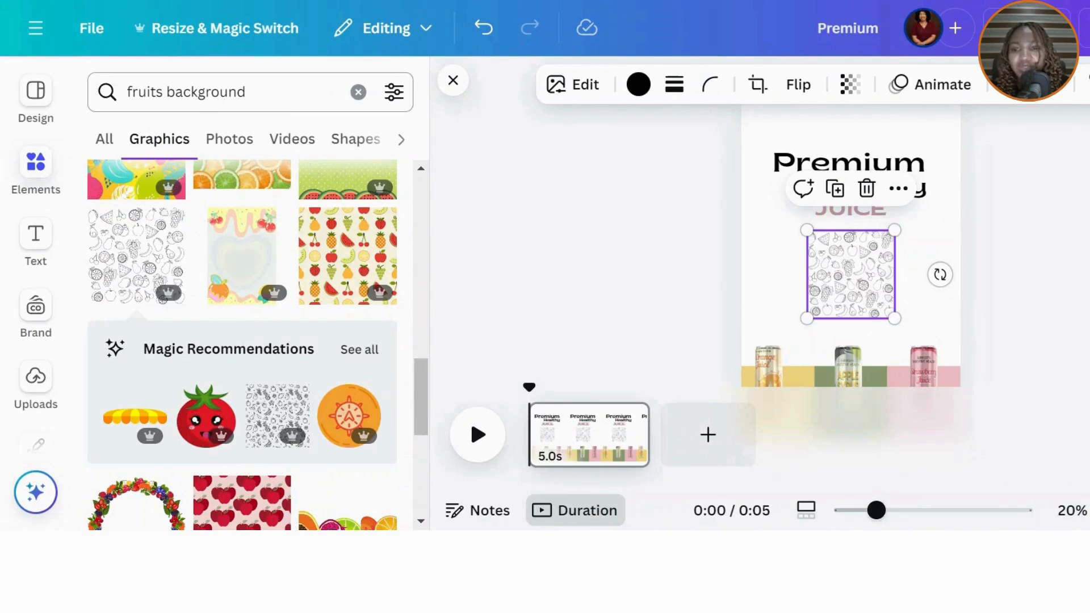
mouse_move(431, 363)
left_mouse_down()
mouse_move(418, 267)
mouse_move(419, 365)
left_mouse_up()
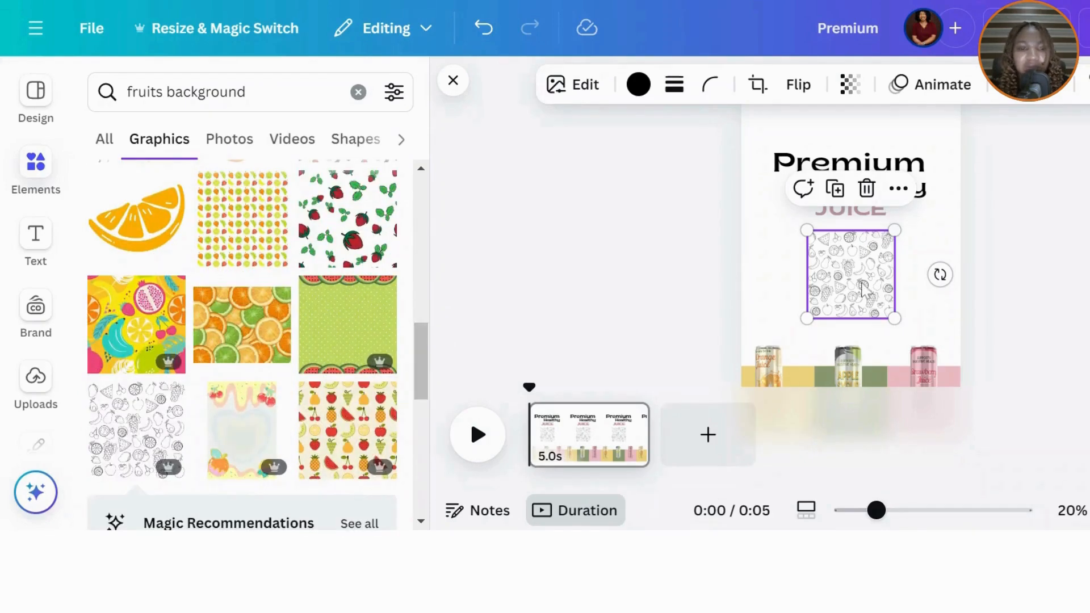
left_click_drag(861, 286, 797, 155)
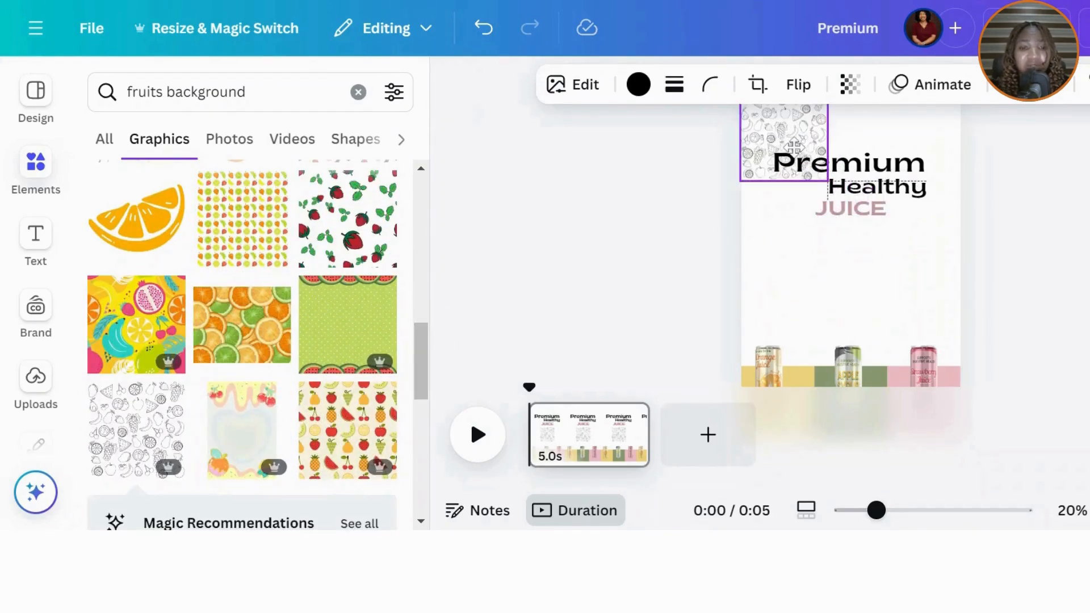
Recolor the fruit pattern graphic with the yellow from the document colors.
left_click(455, 85)
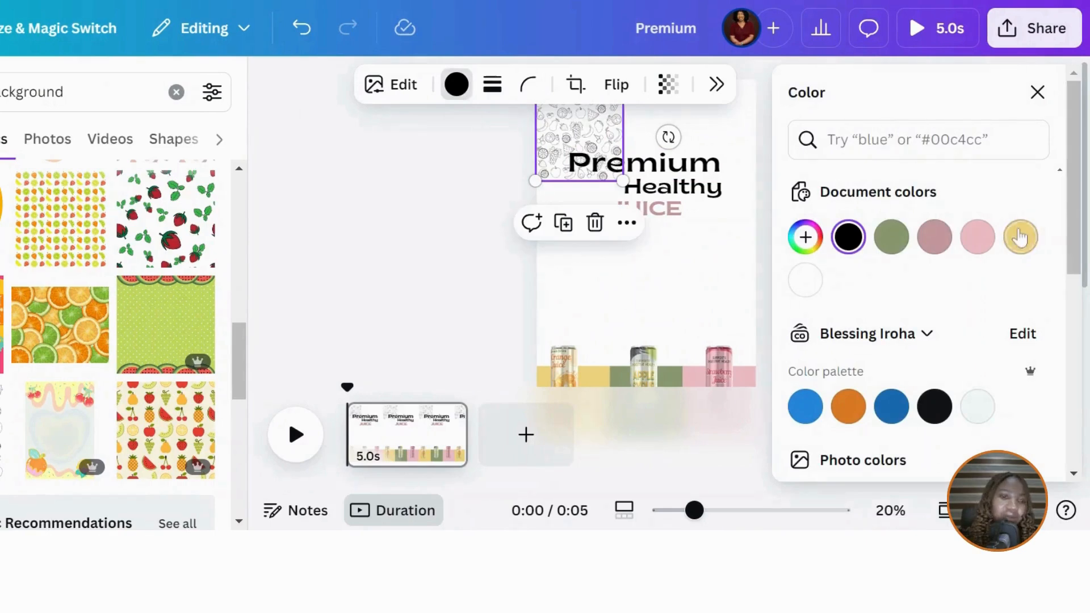
left_click(1020, 238)
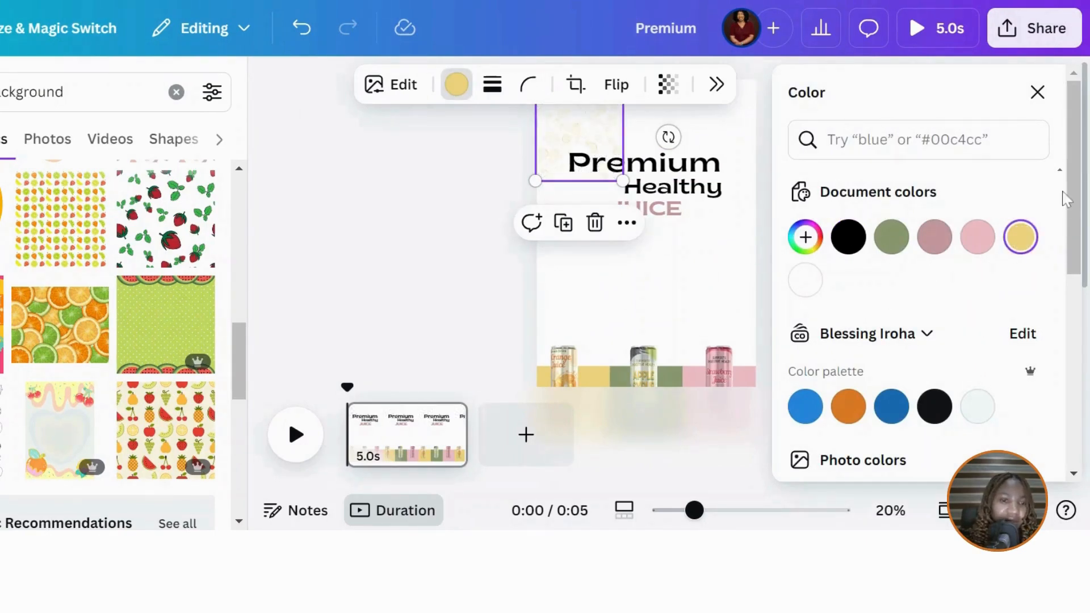
mouse_move(1081, 205)
left_mouse_down()
mouse_move(1082, 272)
mouse_move(1082, 205)
left_mouse_up()
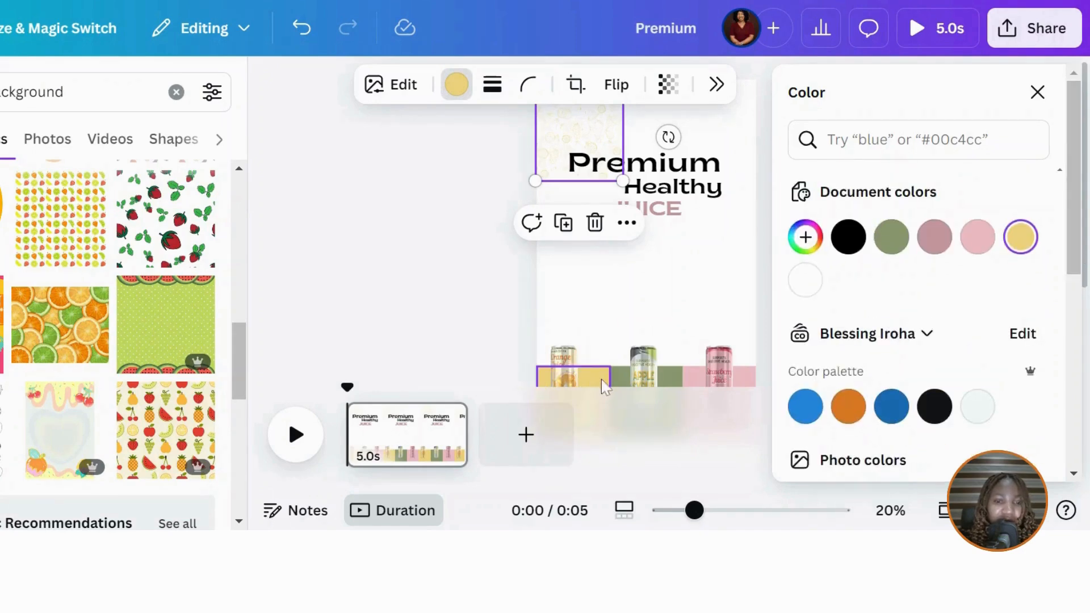
left_click(1037, 92)
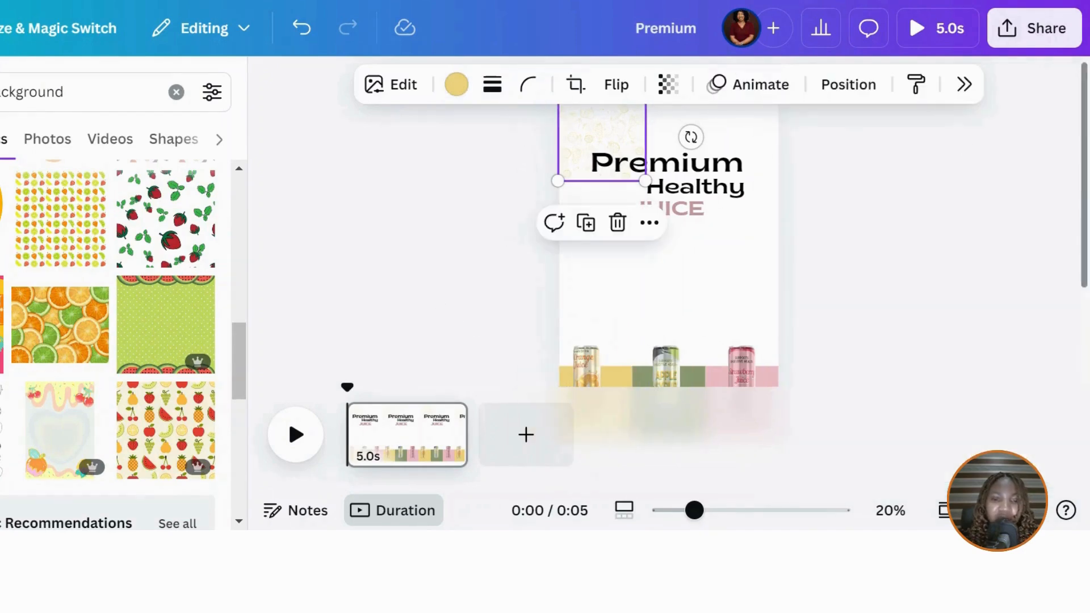
scroll(1079, 210, "up", 1)
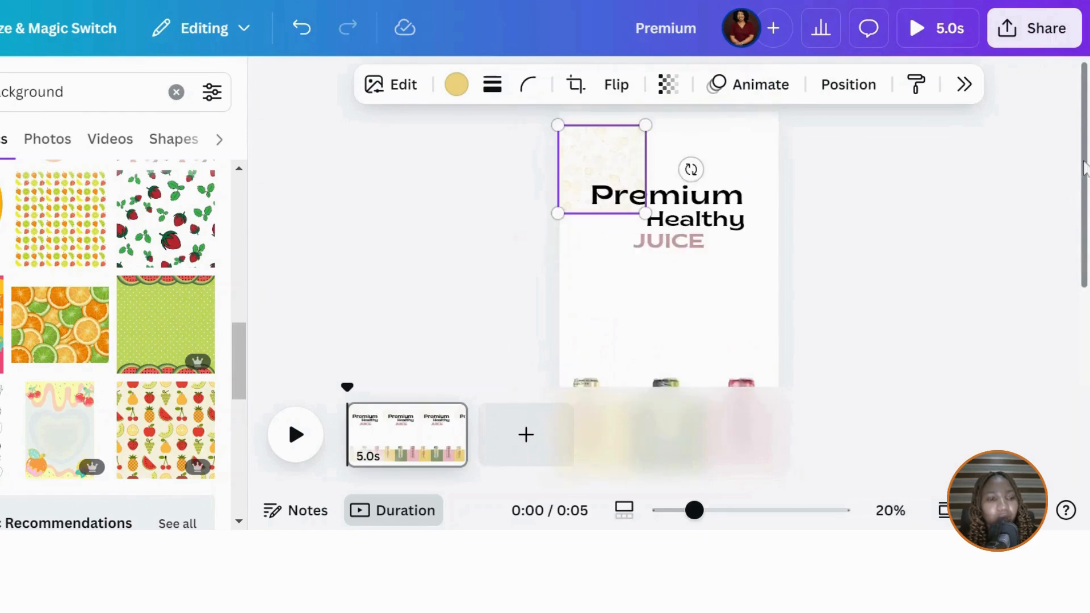
double_click(619, 170)
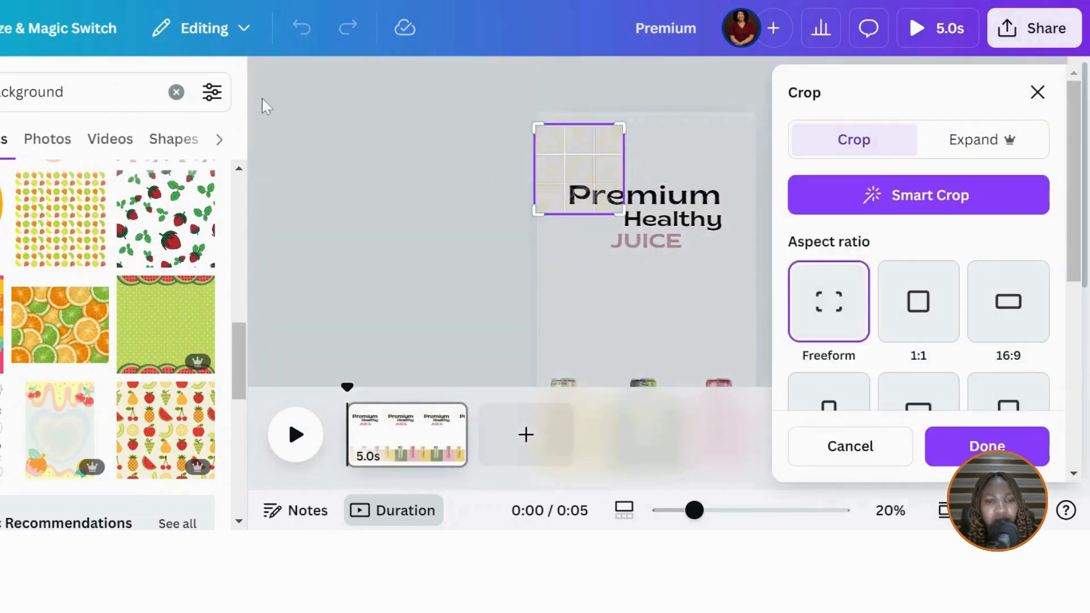
left_click(1037, 92)
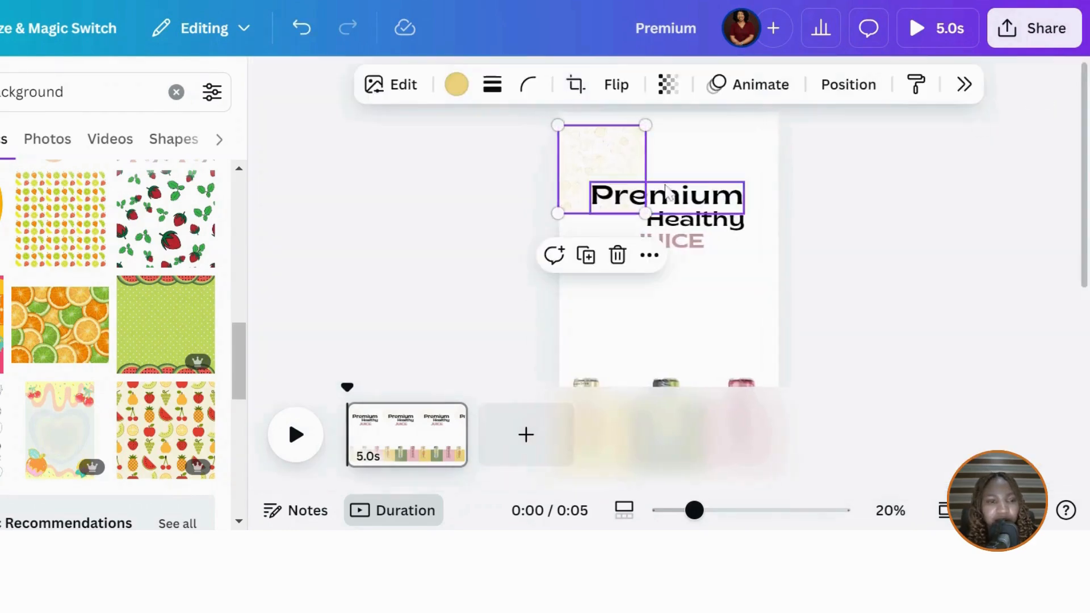
Enlarge the yellow fruit pattern graphic and shift it slightly down so that it covers the whole page.
left_click_drag(667, 108, 689, 104)
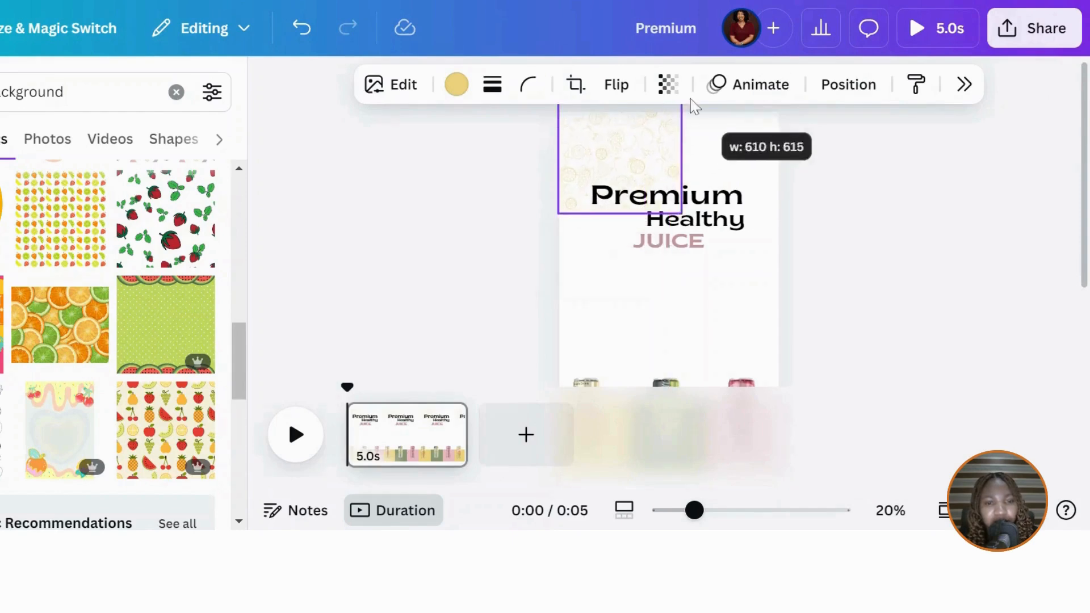
mouse_move(681, 212)
left_mouse_down()
mouse_move(806, 383)
mouse_move(832, 447)
mouse_move(953, 508)
left_mouse_up()
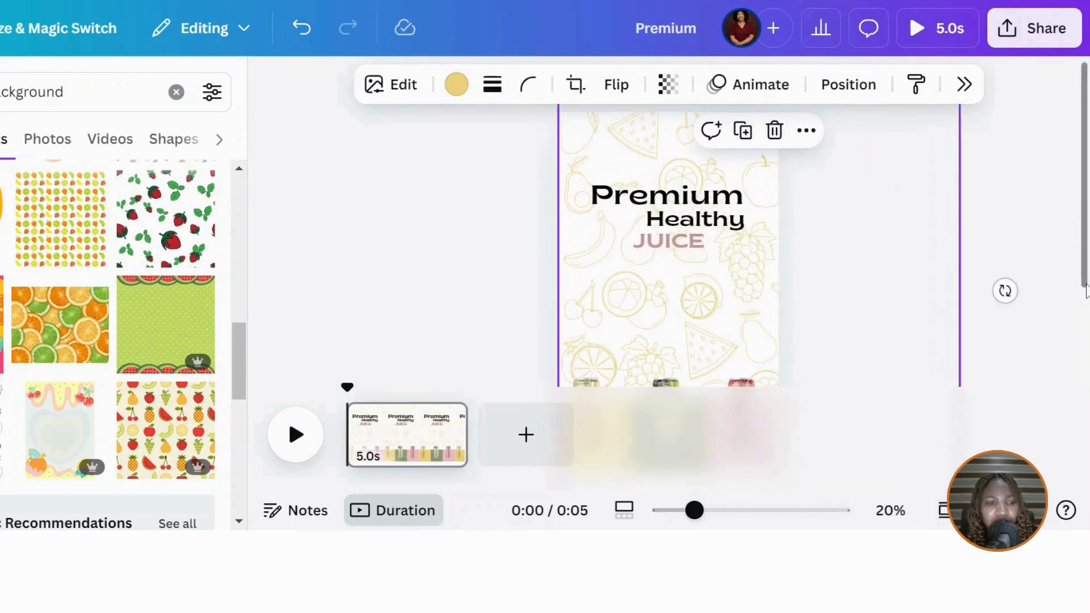
left_click_drag(1085, 283, 1085, 371)
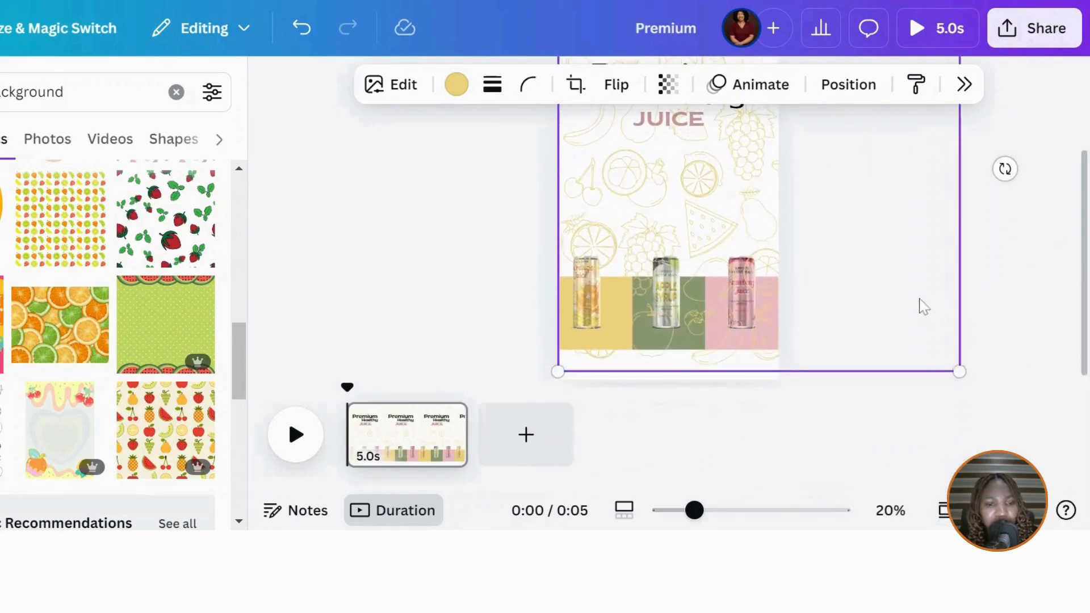
left_click_drag(917, 298, 917, 320)
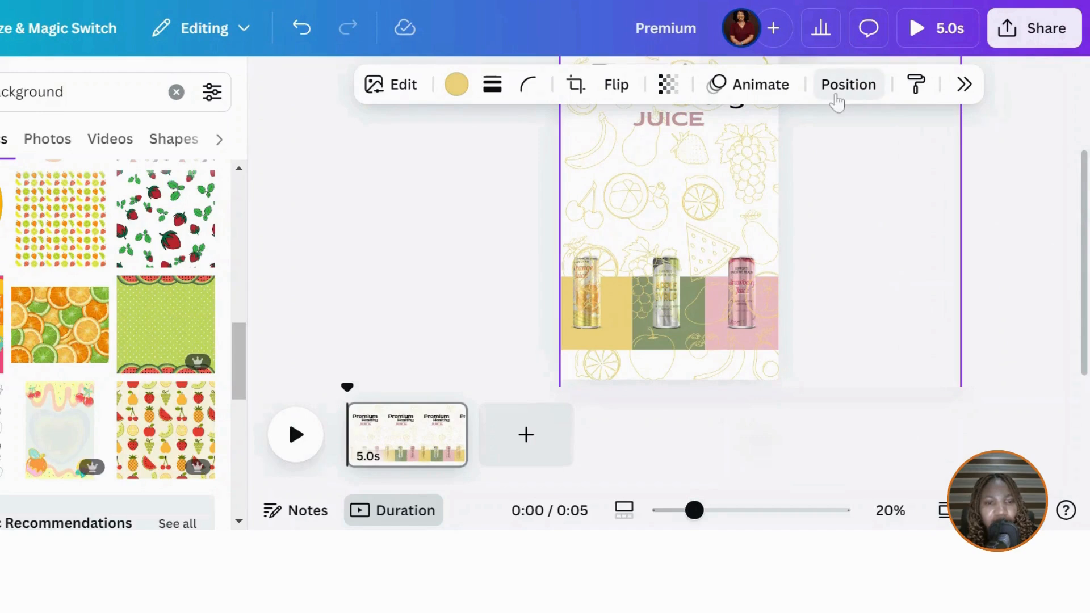
Send the fruit pattern graphic to the back, behind the title, cans and colored squares.
left_click(846, 86)
left_click(988, 243)
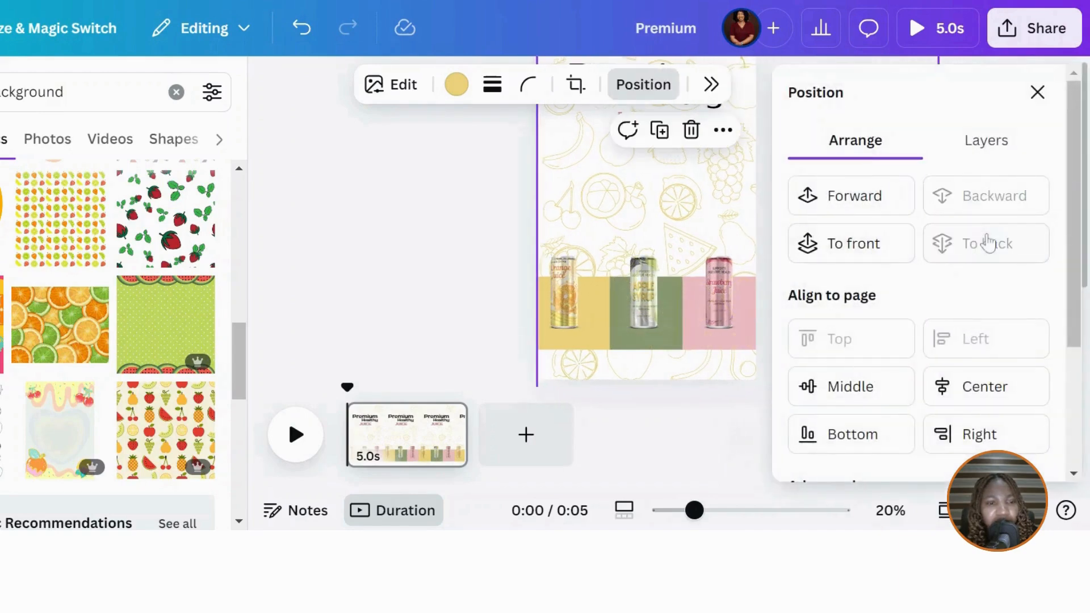
left_click(379, 267)
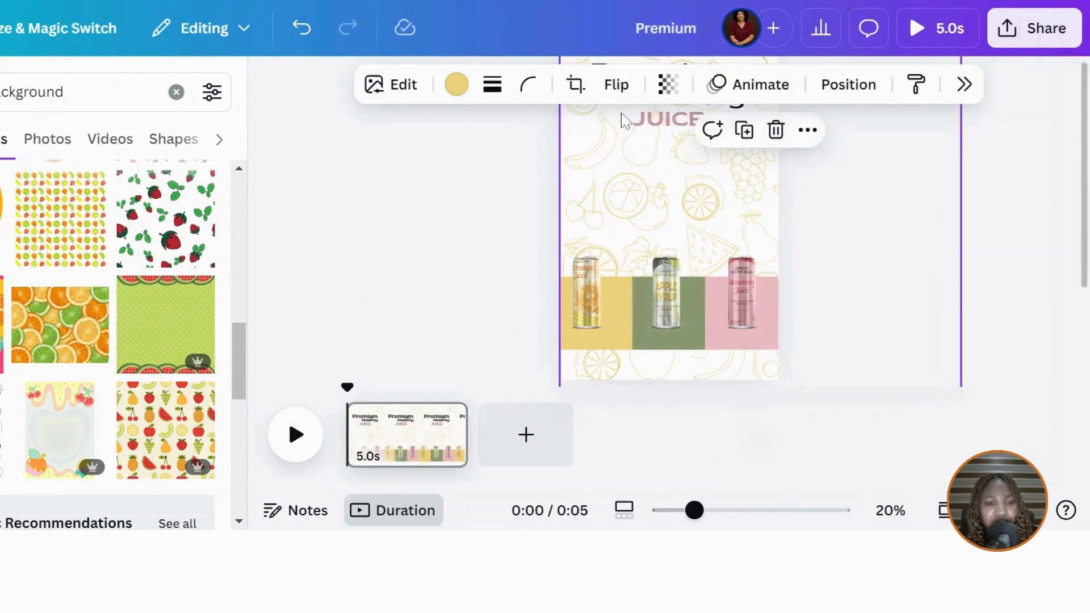
Lower the fruit pattern's transparency setting to 29 and deselect the graphic.
left_click(668, 84)
left_click_drag(714, 164, 610, 185)
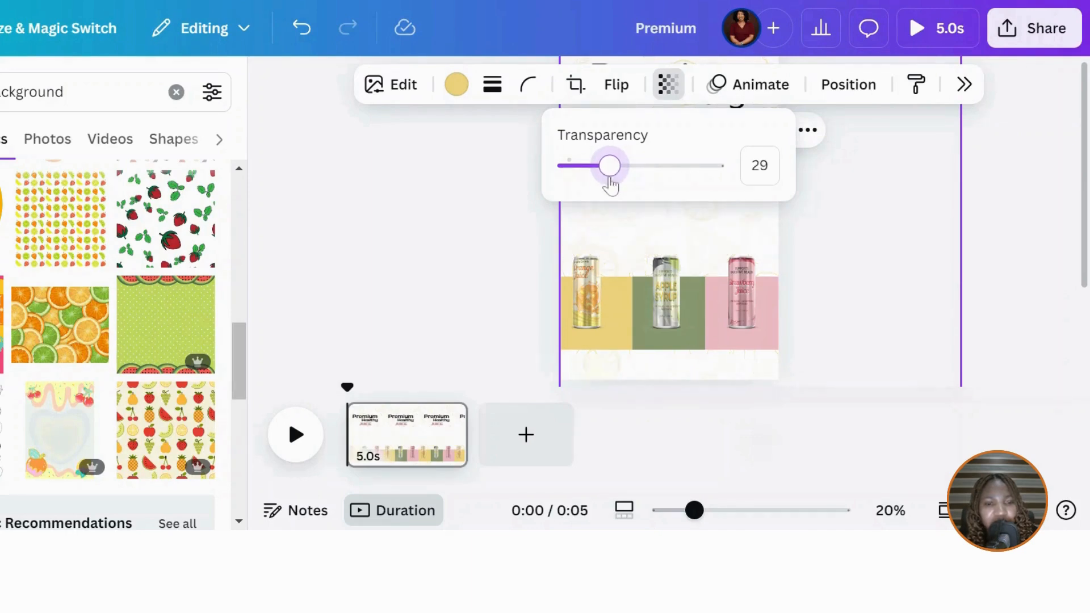
left_click(473, 262)
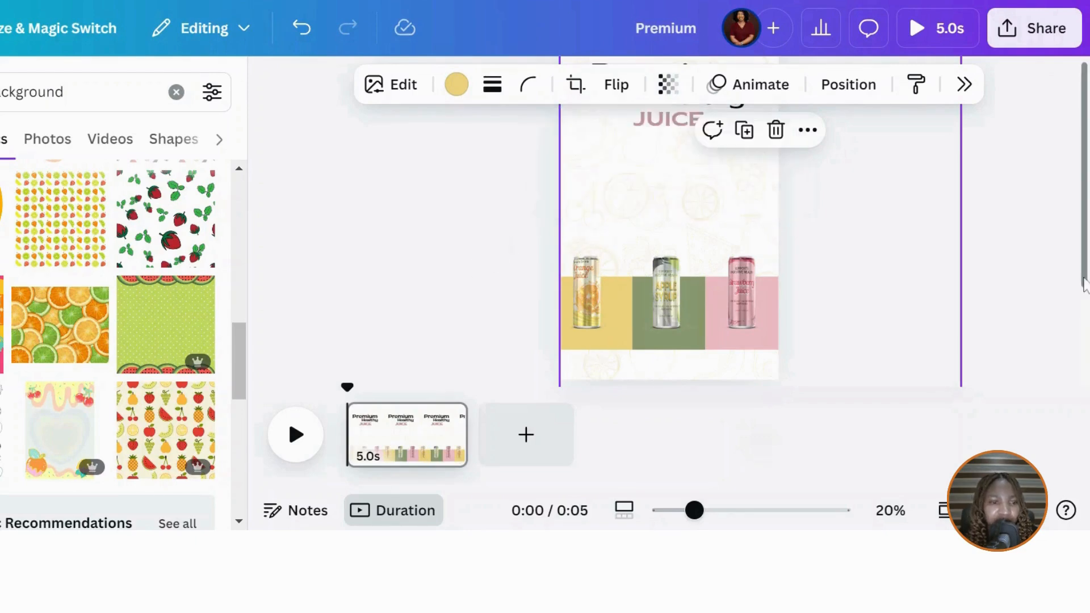
left_click_drag(1084, 282, 1084, 370)
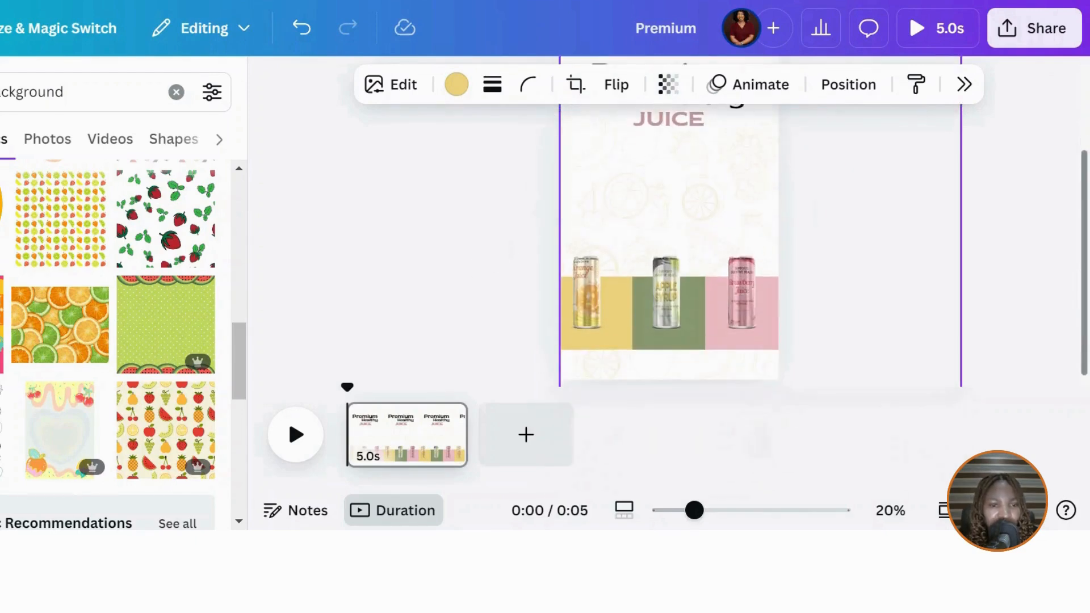
left_click(392, 299)
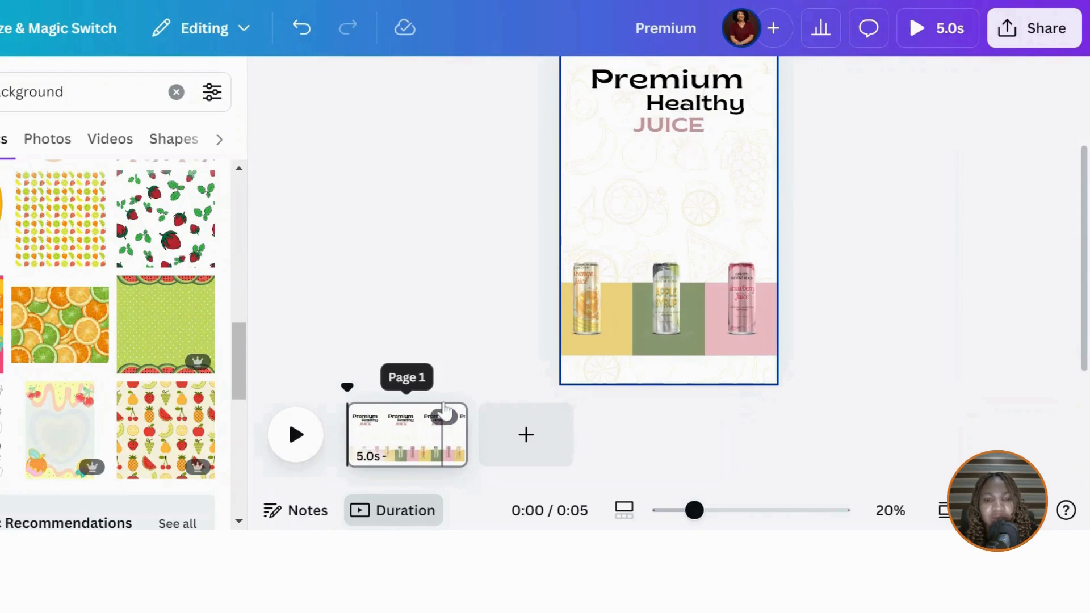
Duplicate the finished page three times to make four 5-second pages in the timeline.
left_click(444, 417)
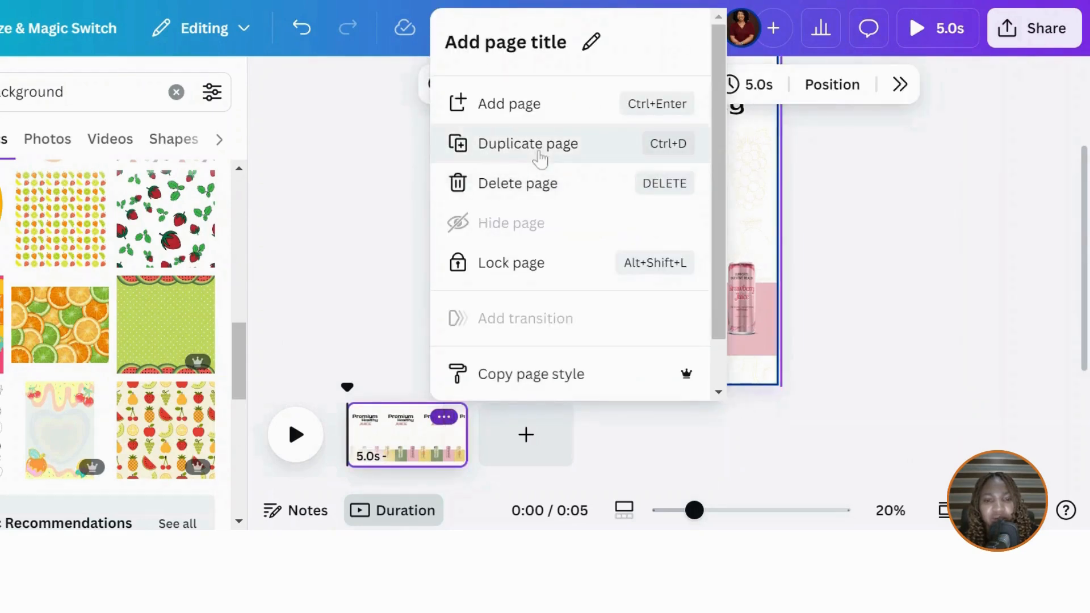
left_click(539, 159)
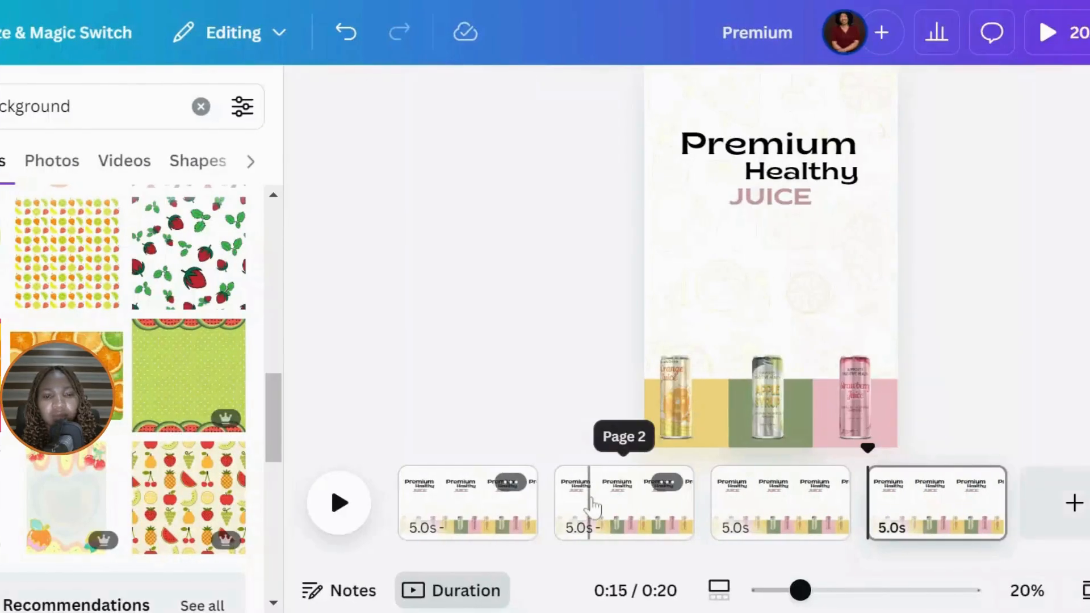
On page 2, shift the green and pink squares with their cans right together until only a thin strip of pink remains on the page.
left_click(593, 506)
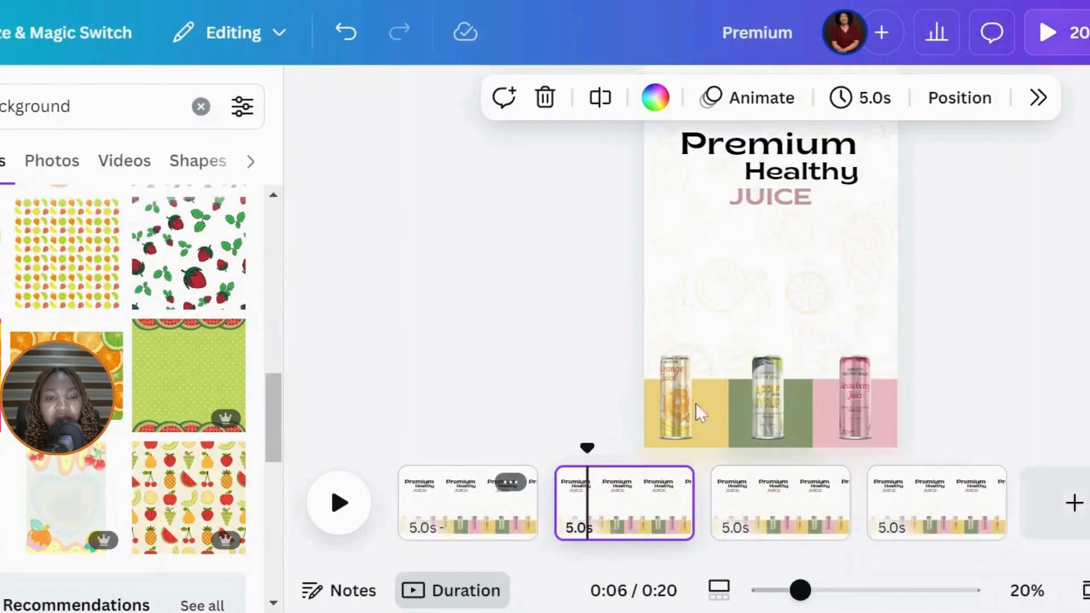
mouse_move(309, 117)
left_click(307, 88)
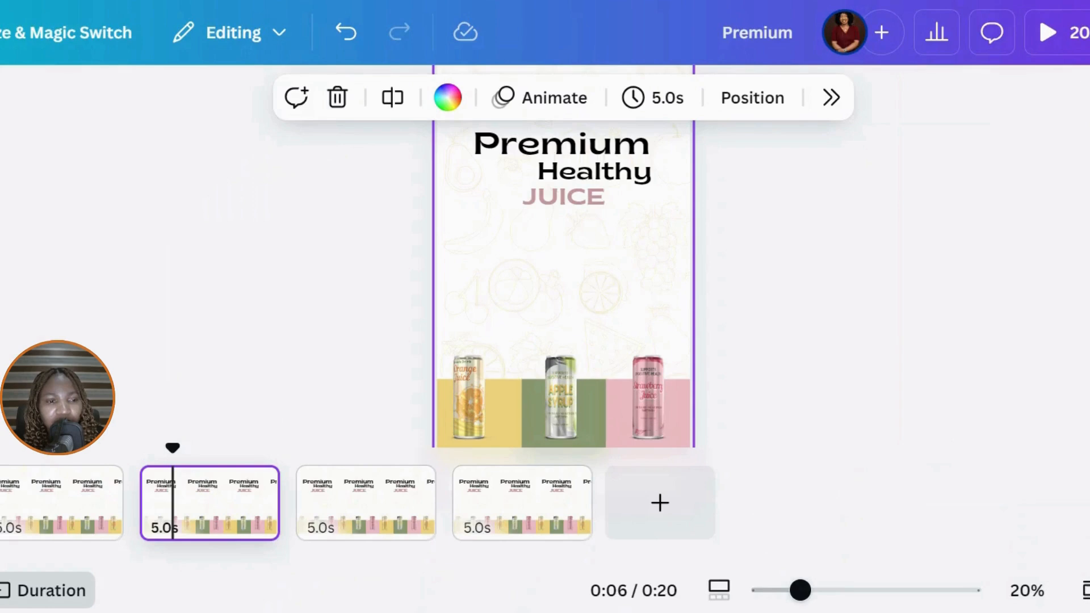
scroll(563, 262, "down", 1)
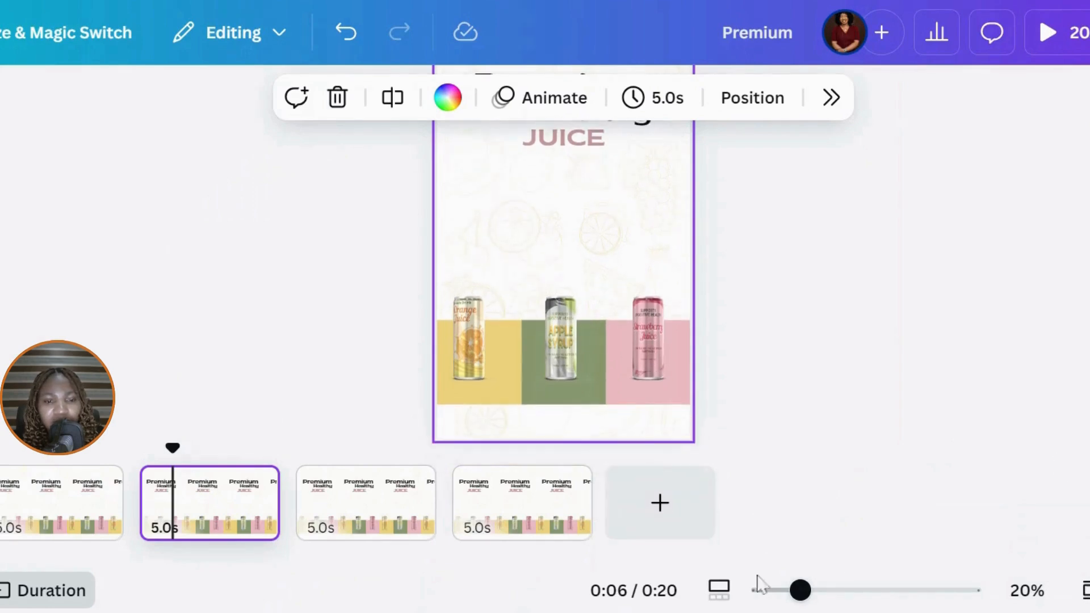
left_click_drag(800, 590, 828, 591)
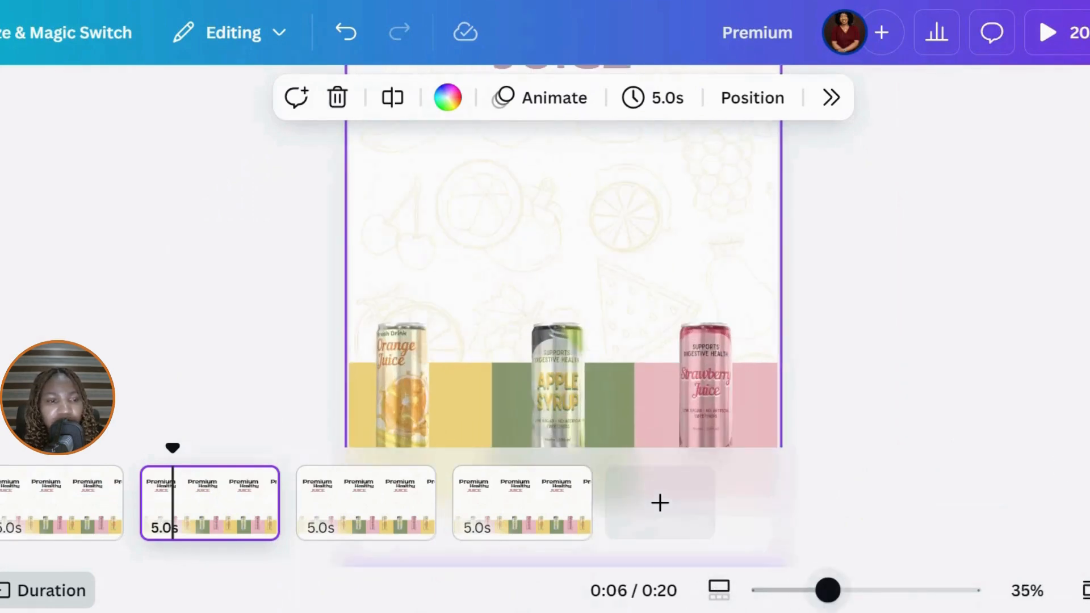
scroll(573, 227, "down", 2)
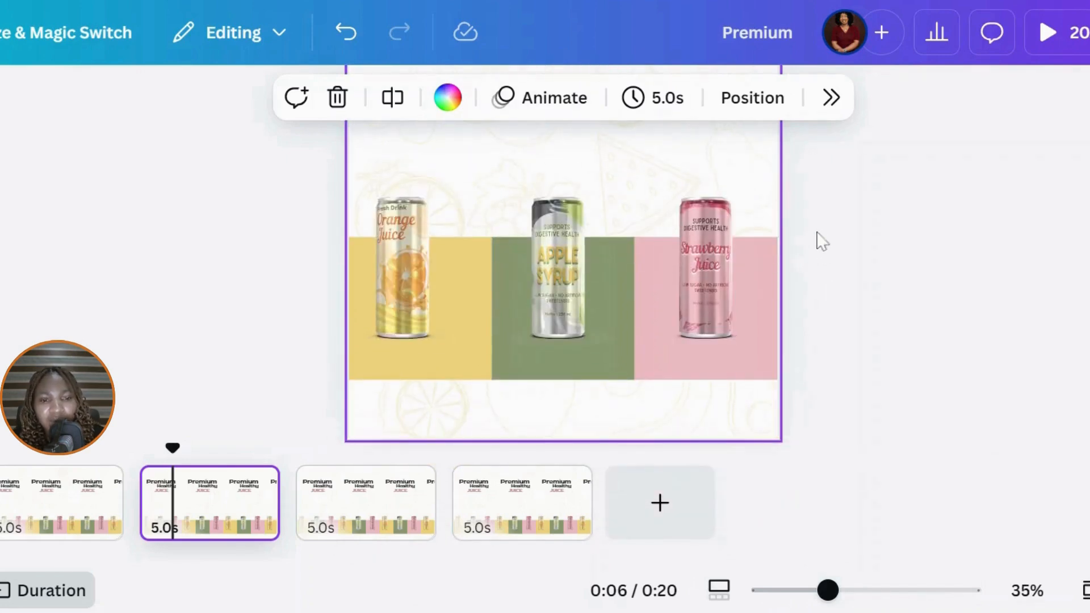
left_click(710, 311)
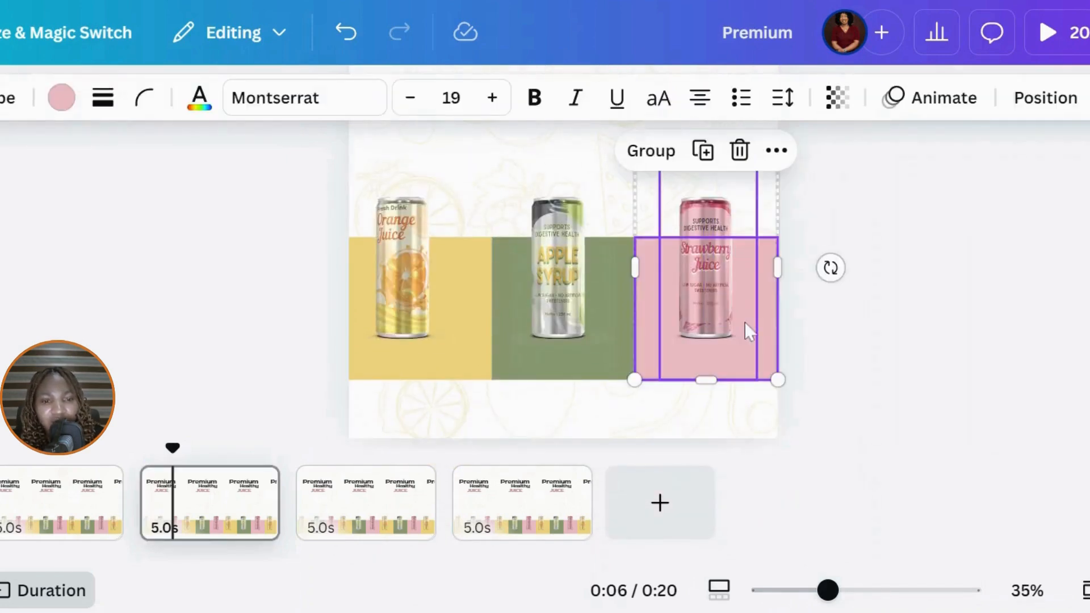
left_click(526, 320, "shift")
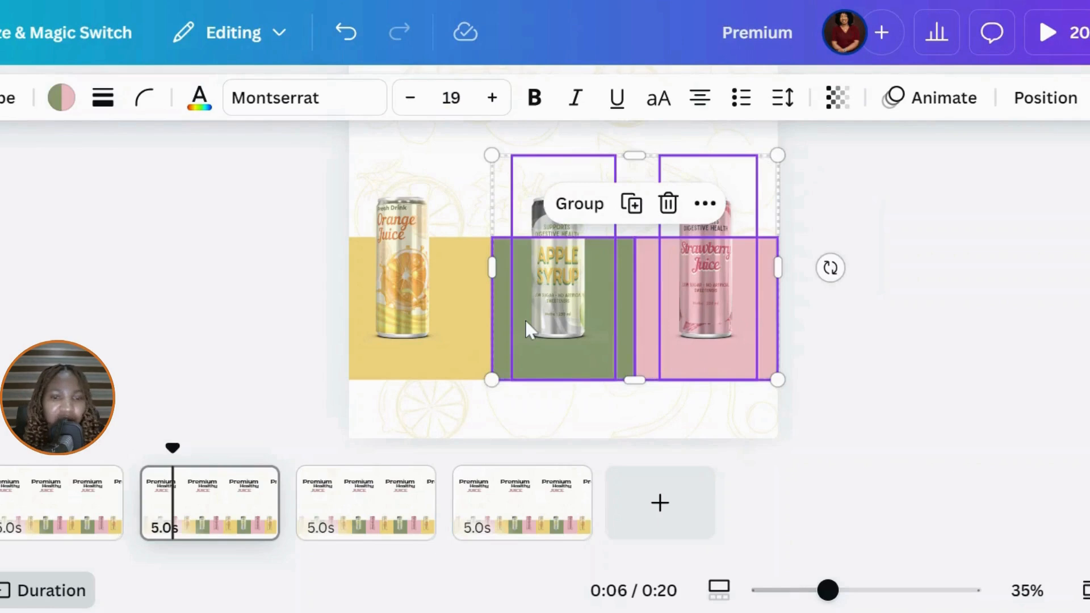
key("Escape")
key("Right")
key("Right")
key("Right")
key("Right")
key("Right")
key("Right")
key("Right")
key("Right")
key("Right")
key("Right")
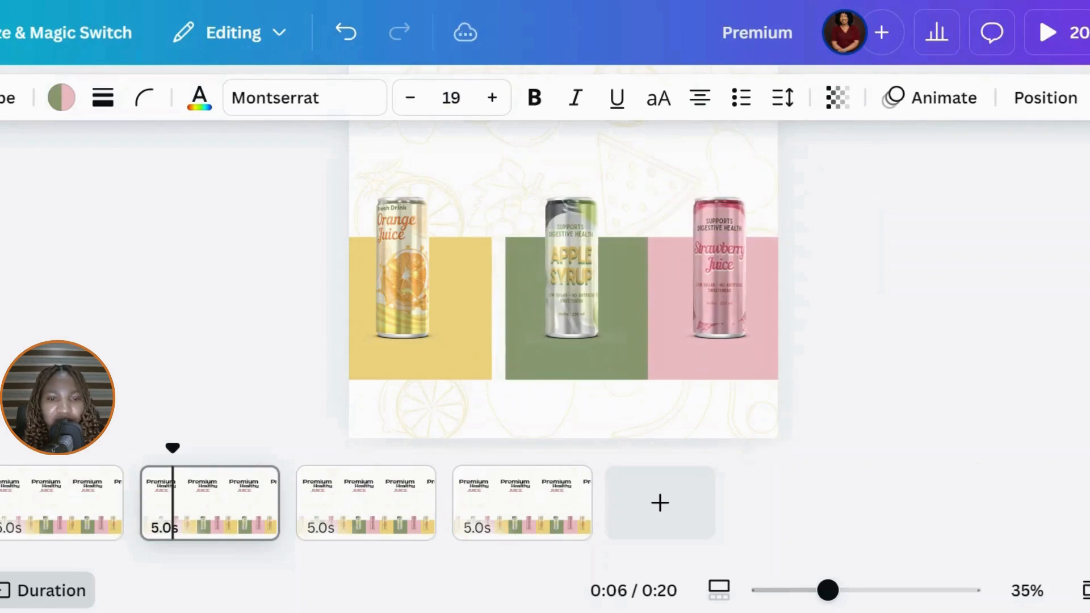
key("Right")
key("Right")
key("Right")
key("Right")
key("Right")
key("Right")
key("Right")
key("Right")
key("Right")
key("Right")
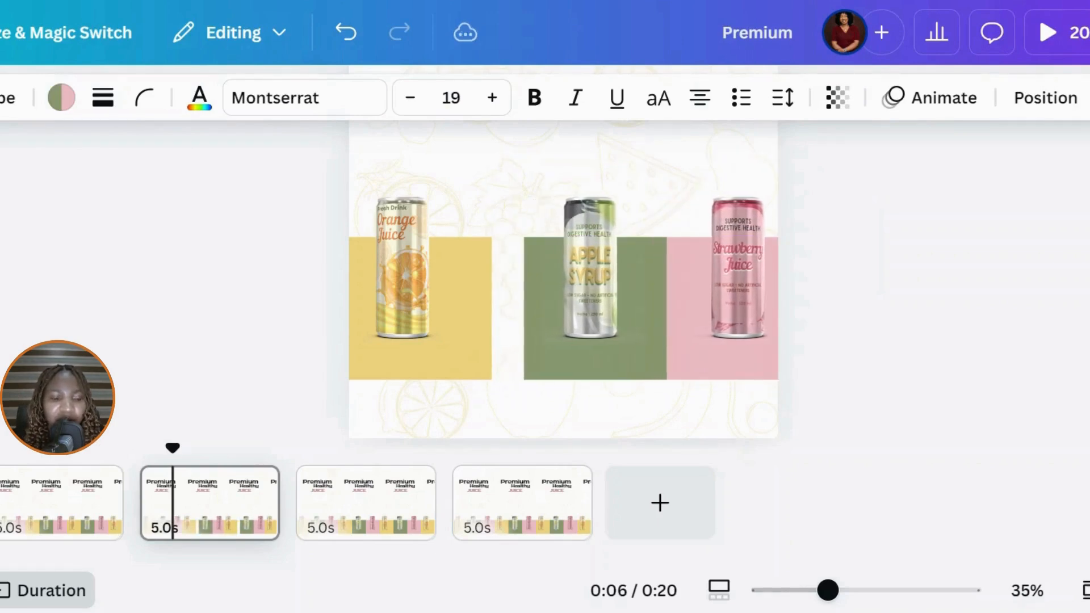
key("Right")
key("Right")
key("Right")
key("Right")
key("Right")
key("Right")
key("Right")
key("Right")
key("Right")
key("Right")
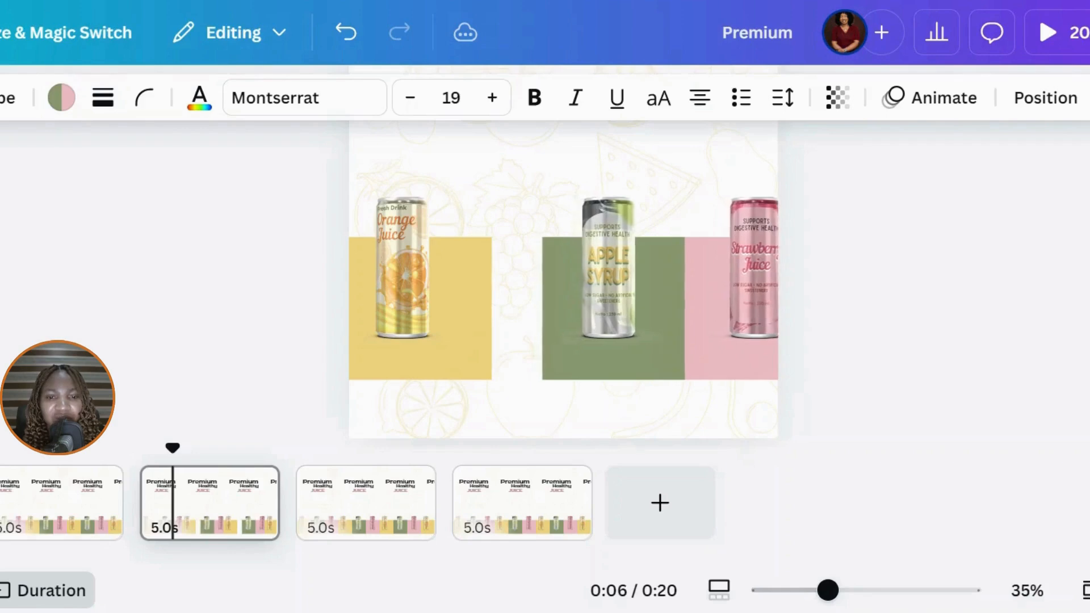
key("Right")
key("Right")
key("Right")
key("Right")
key("Right")
key("Right")
key("Right")
key("Right")
key("Right")
key("Right")
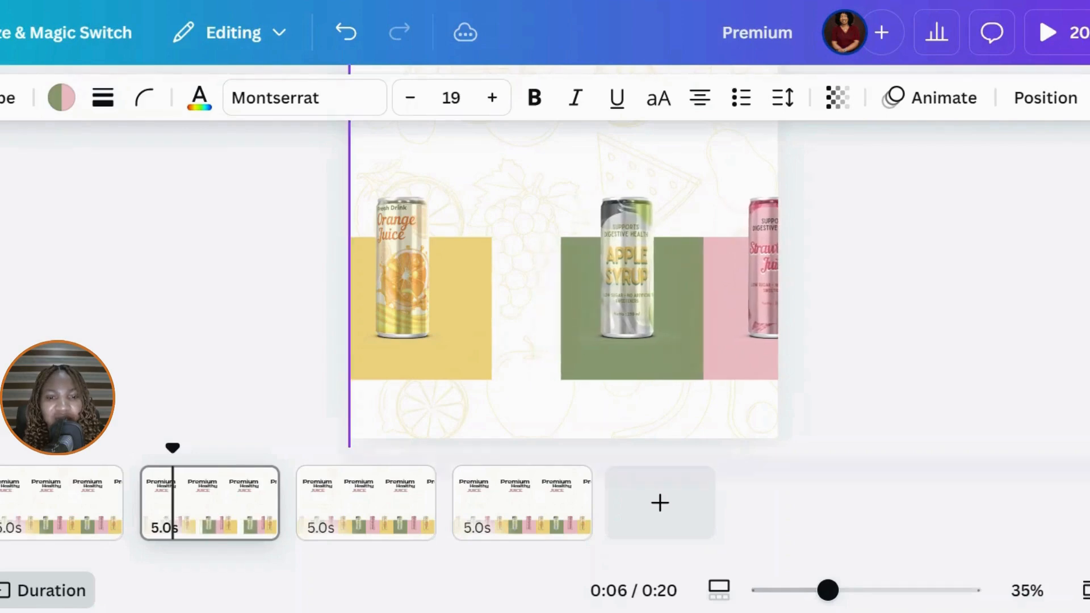
key("Right")
key("Right")
key("Right")
key("Right")
key("Right")
key("Right")
key("Right")
key("Right")
key("Right")
key("Right")
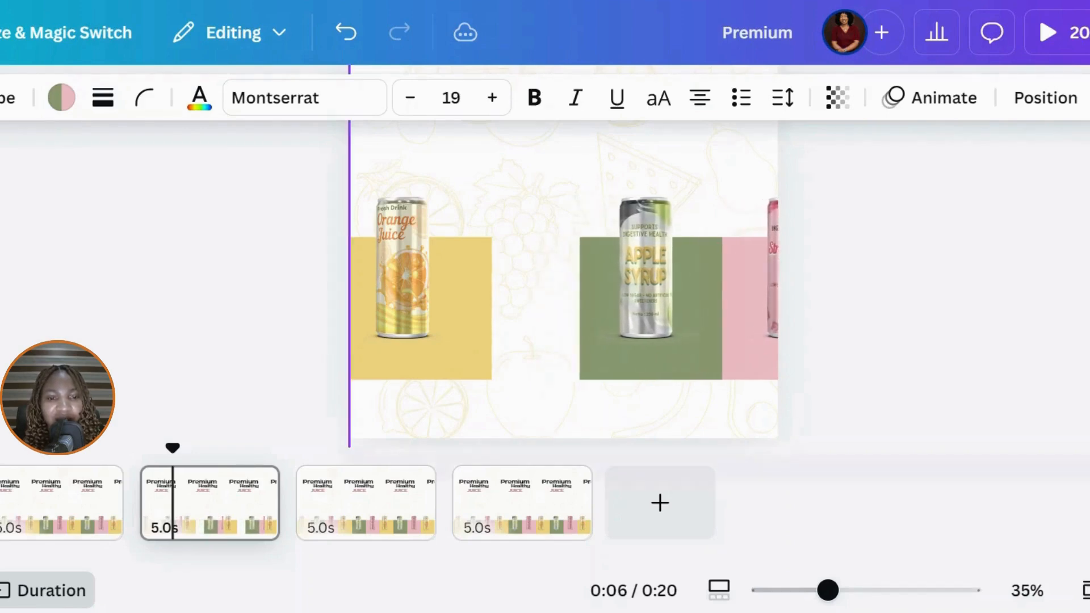
key("Right")
key("Right")
key("Right")
key("Right")
key("Right")
key("Right")
key("Right")
key("Right")
key("Right")
key("Right")
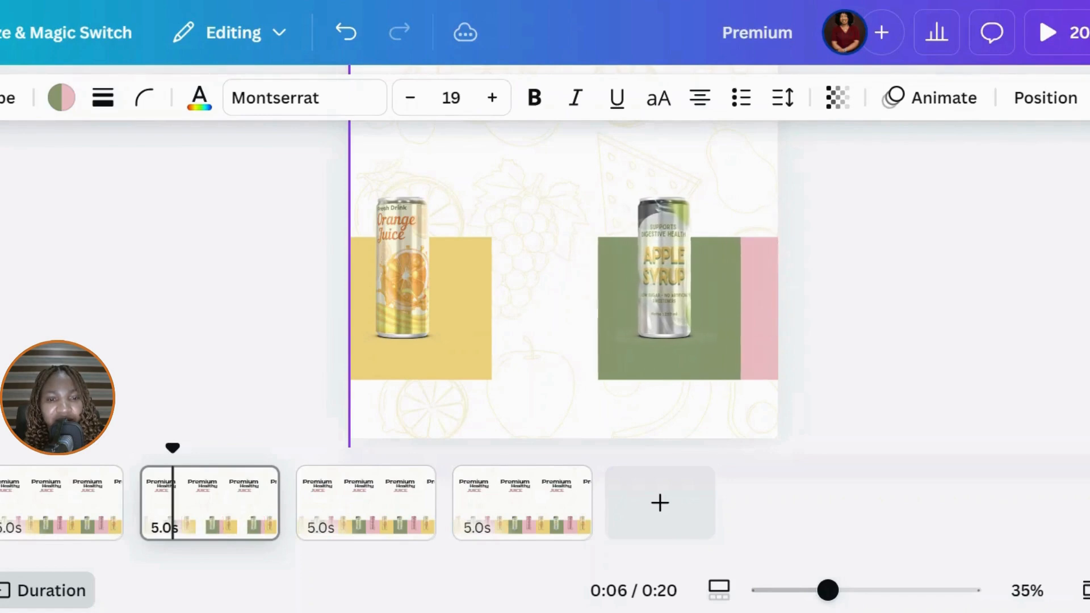
key("Right")
key("Right")
key("Right")
key("Right")
key("Right")
key("Right")
key("Right")
key("Right")
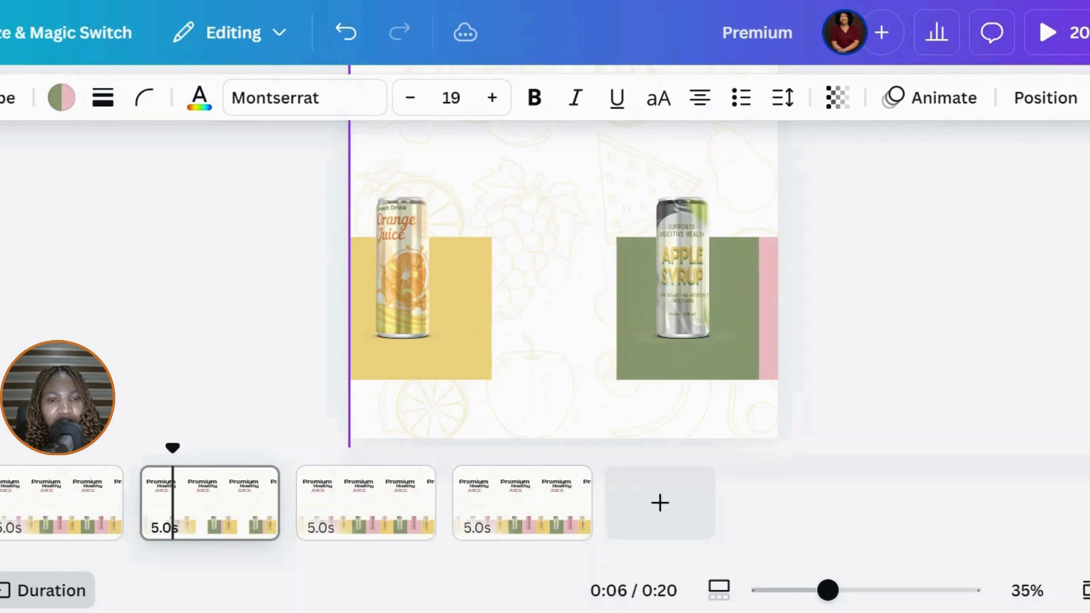
Widen the yellow square on page 2 rightward until it meets the green square's left edge.
left_click(468, 314)
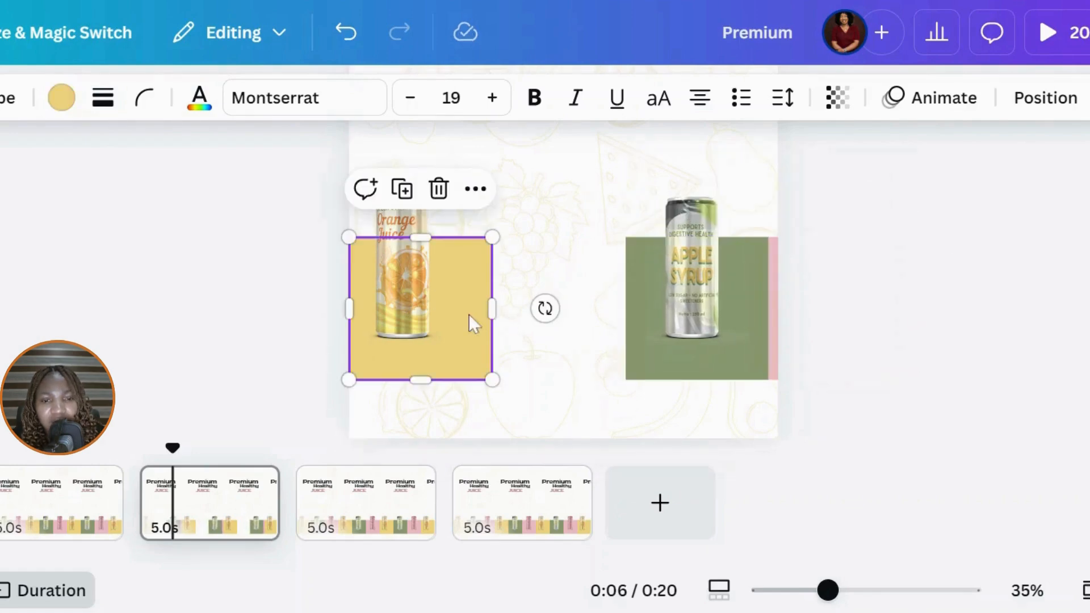
left_click_drag(492, 313, 626, 315)
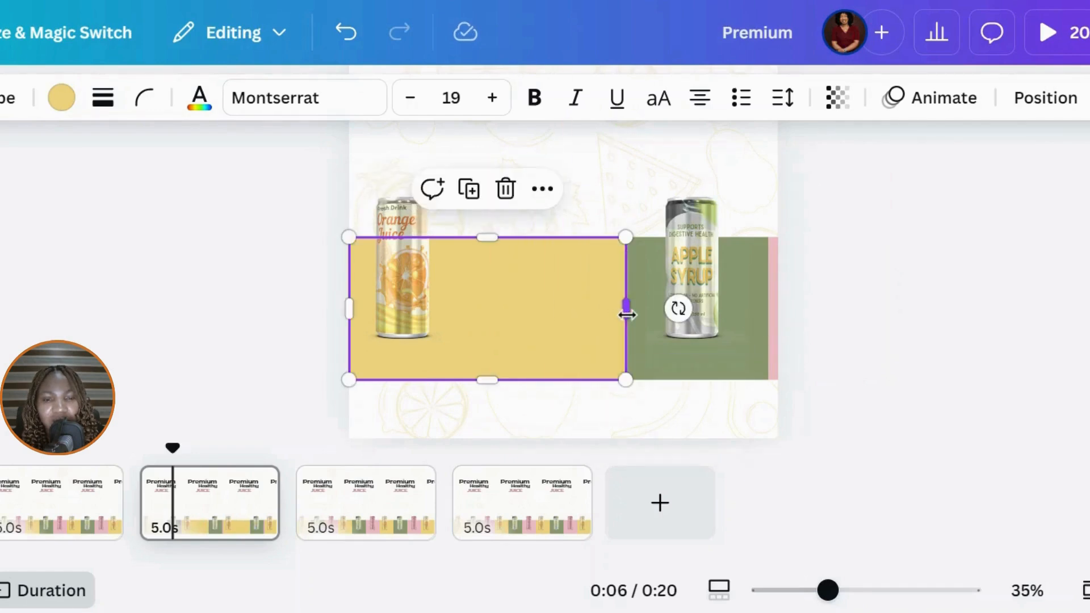
Enlarge the orange juice can on page 2 until its top sits just below the title text.
left_click(407, 209)
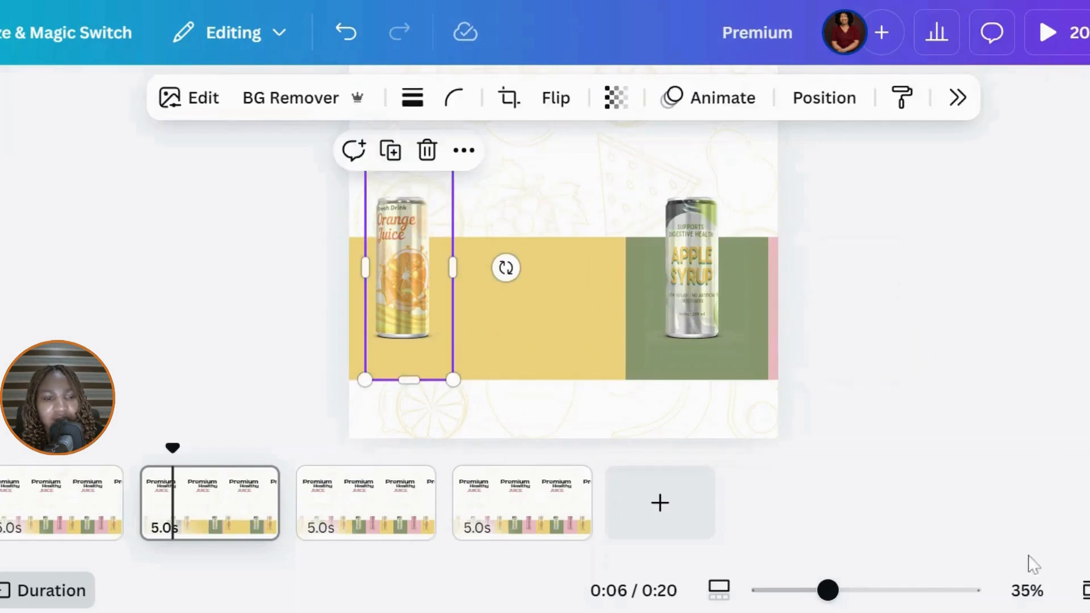
scroll(562, 255, "up", 5)
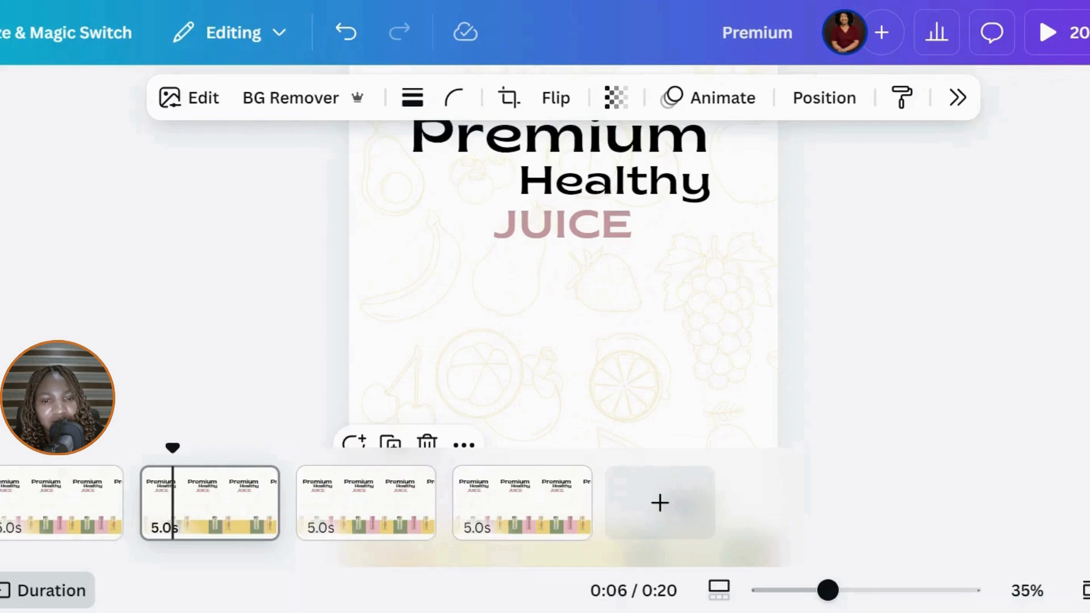
scroll(352, 173, "down", 5)
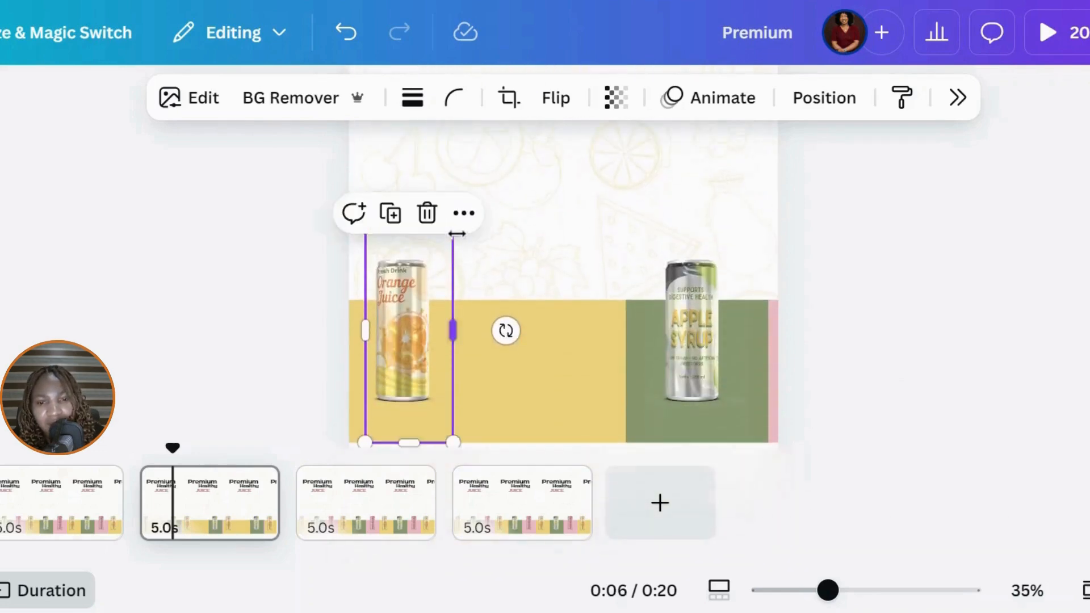
left_click(389, 243)
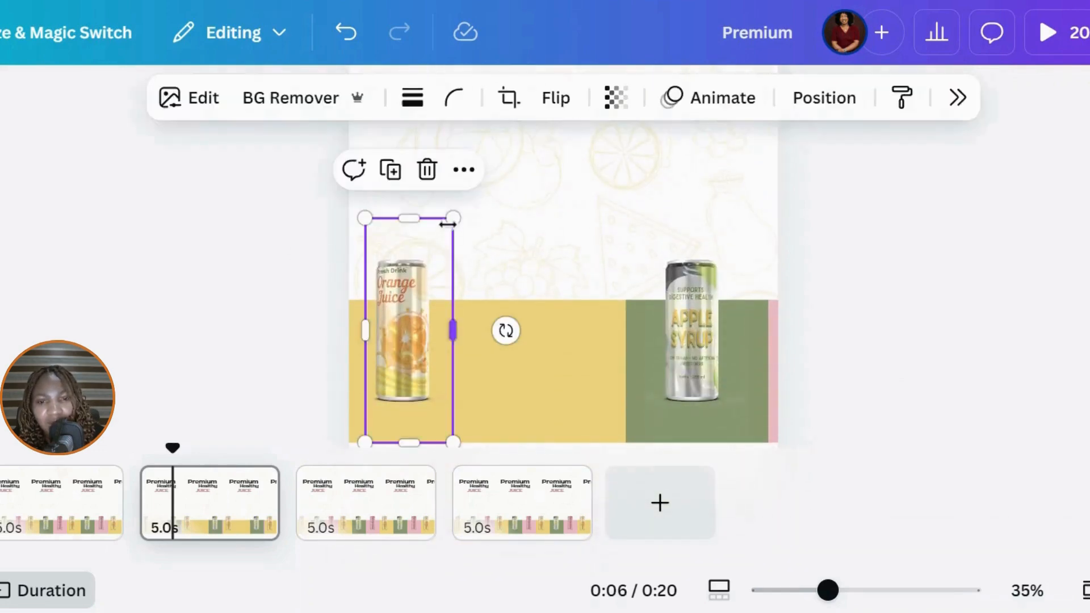
left_click_drag(453, 218, 704, 8)
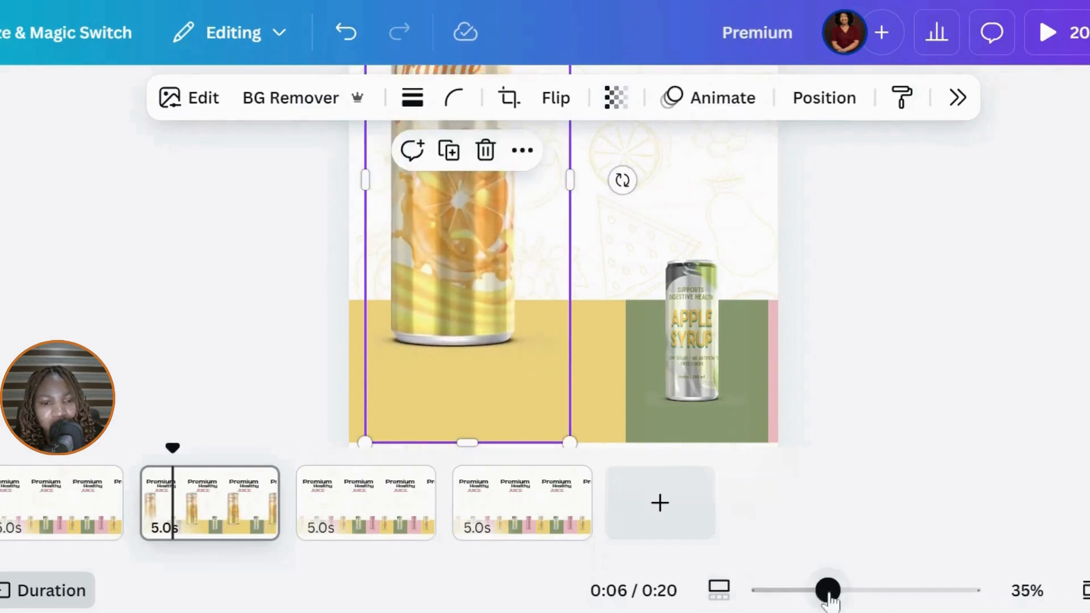
left_click_drag(828, 593, 794, 596)
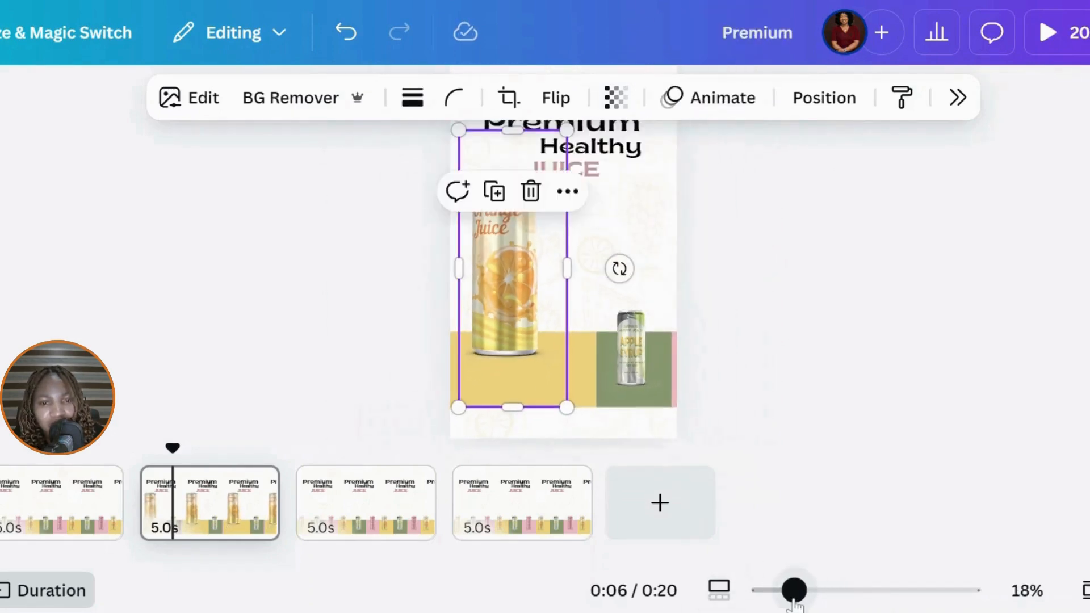
left_click(844, 347)
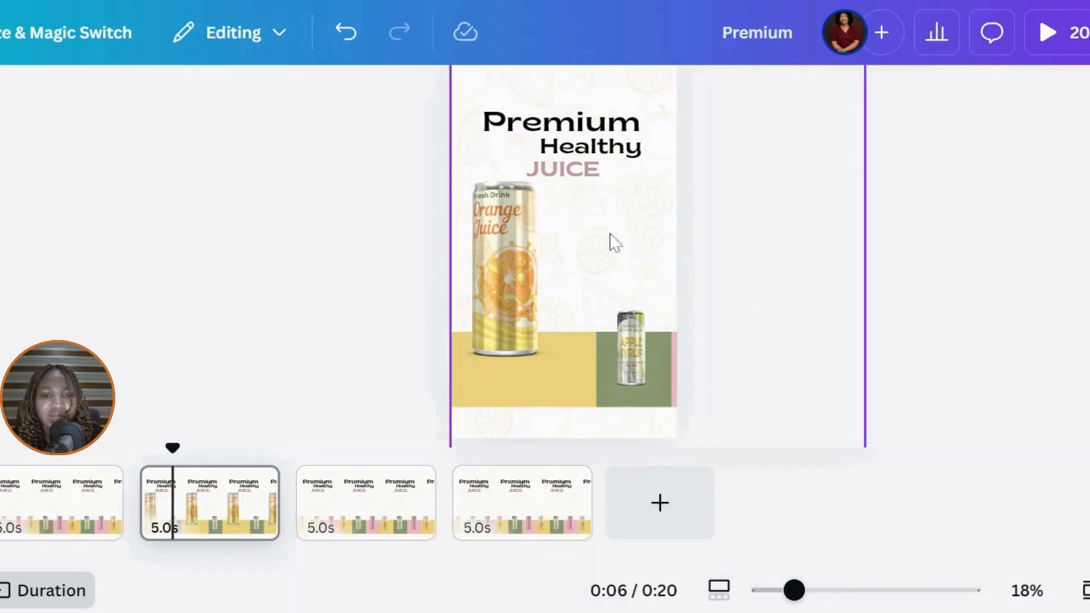
Paste the product name and description text on page 2 and place it beside the orange juice can's upper half.
key("ctrl+v")
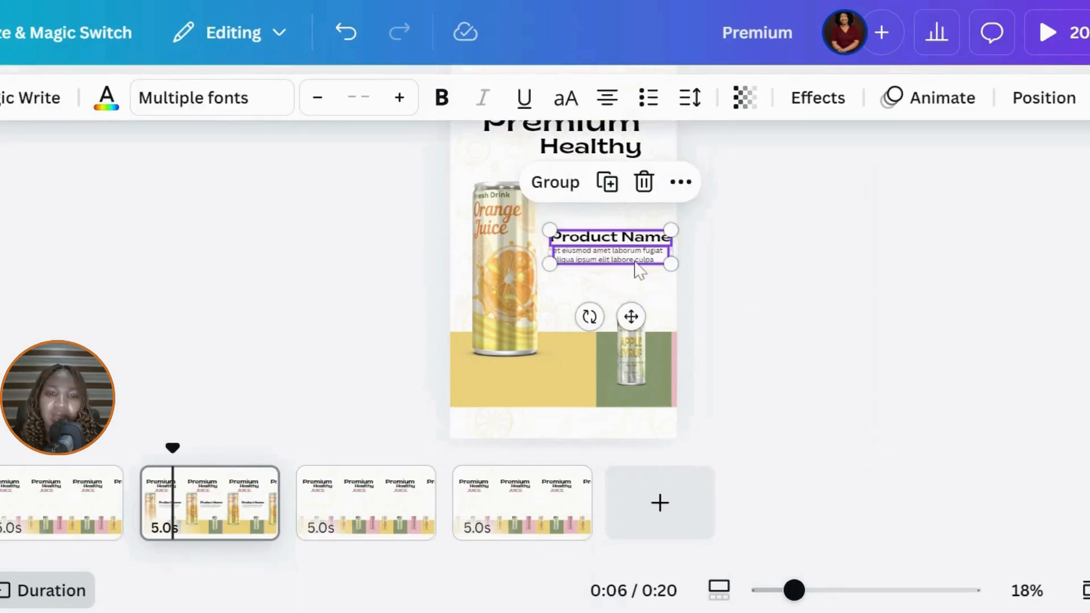
left_click_drag(640, 270, 621, 234)
left_click(752, 236)
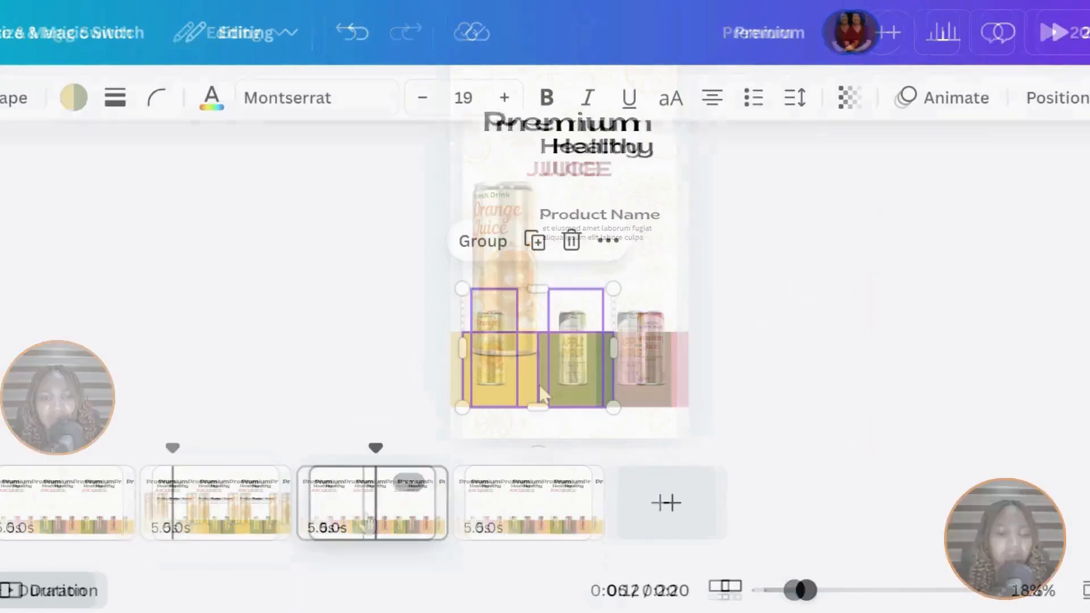
Widen the green square on page 3 rightward until it meets the pink square's left edge.
key("Escape")
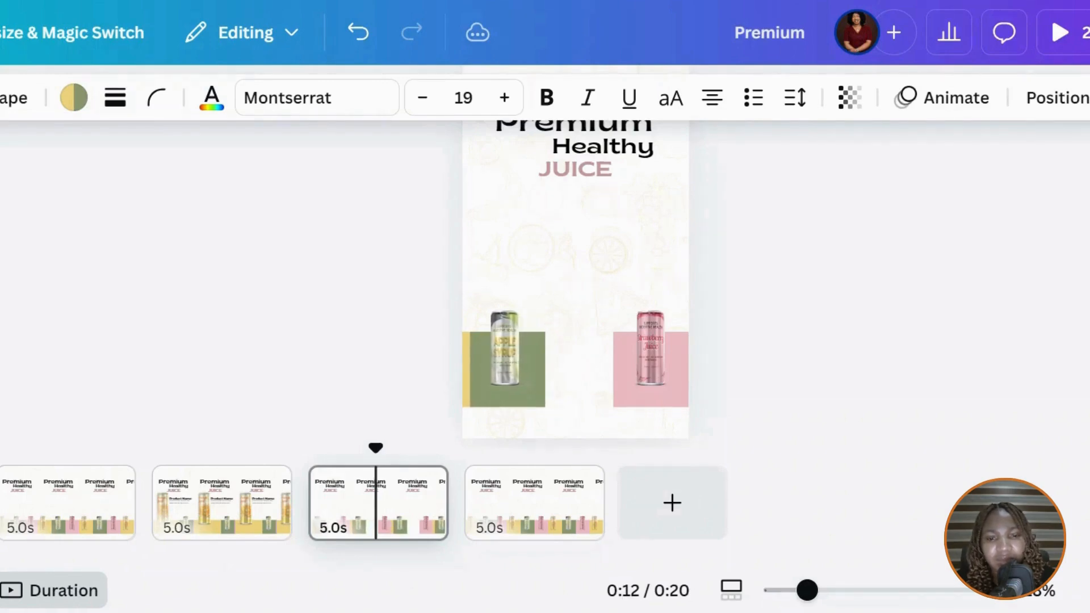
left_click(603, 315)
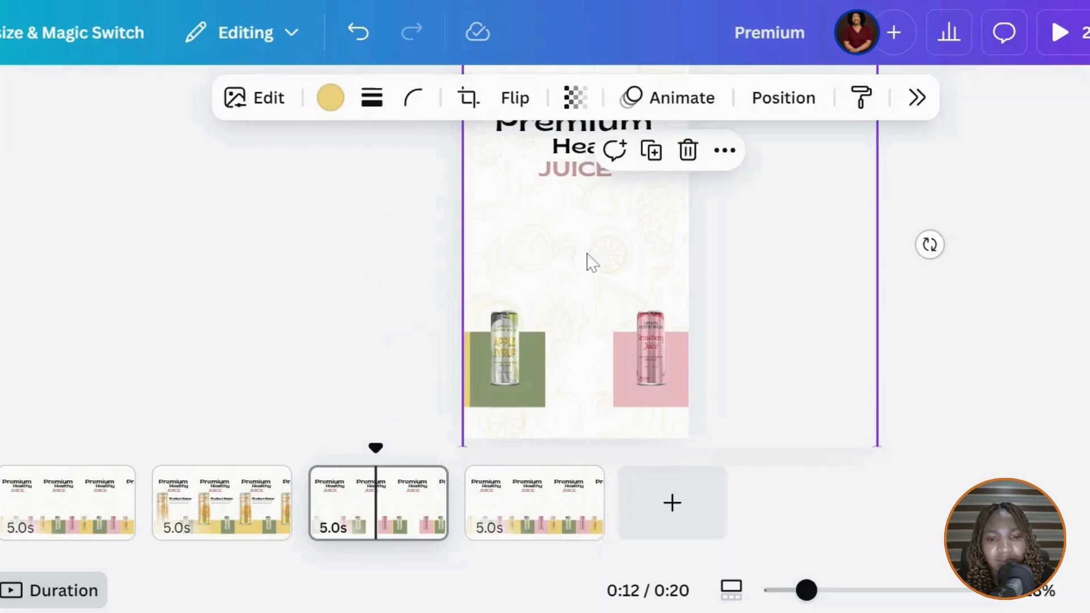
left_click(535, 390)
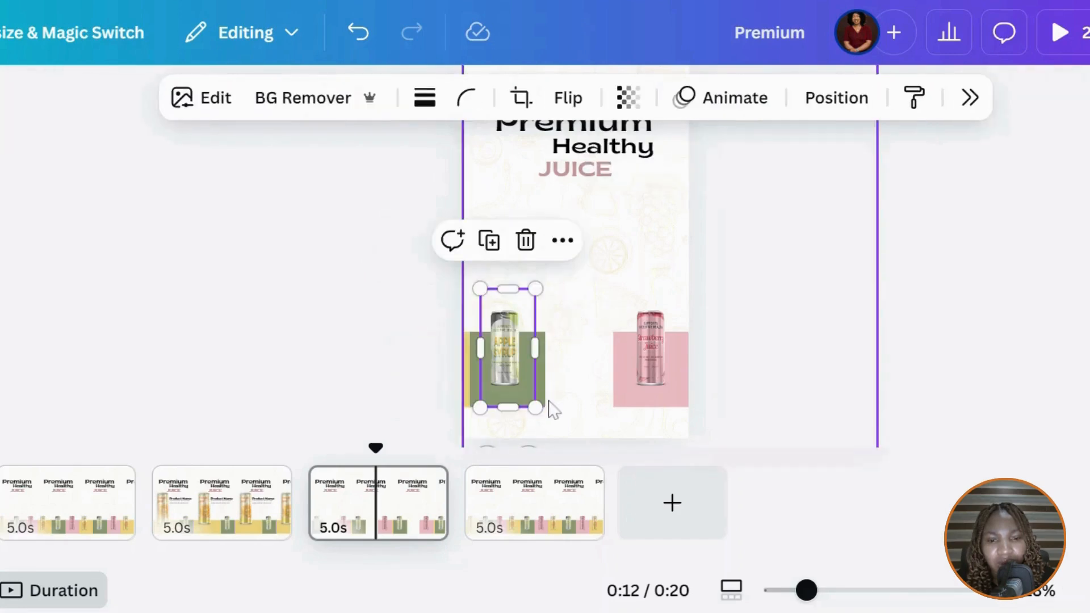
left_click(542, 377)
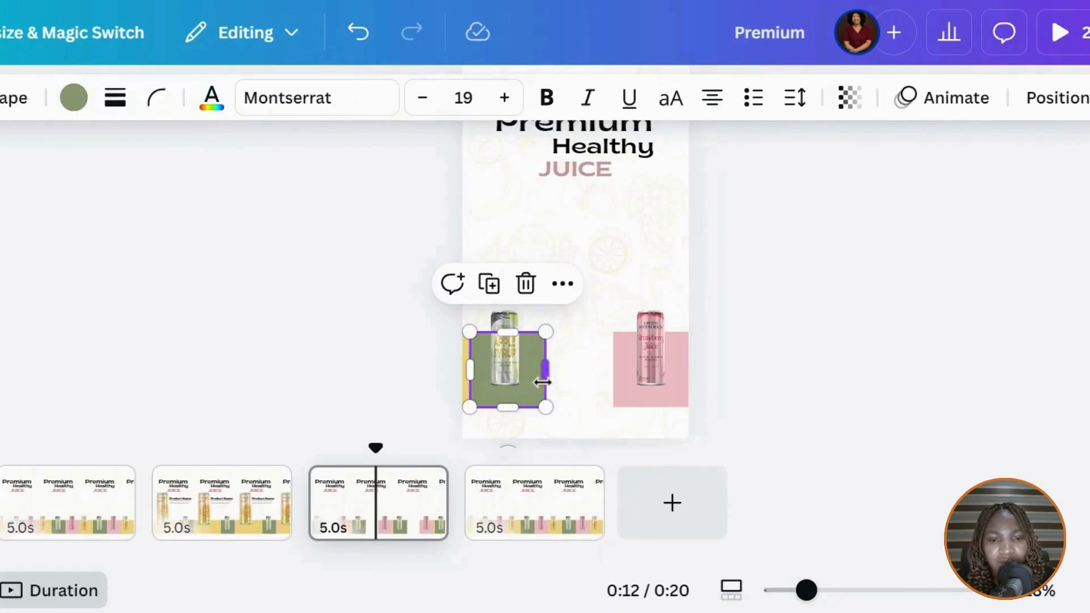
left_click_drag(547, 376, 617, 370)
Enlarge the apple syrup can on page 3 to about 586 by 1,273, with its top just below the title text.
left_click(521, 317)
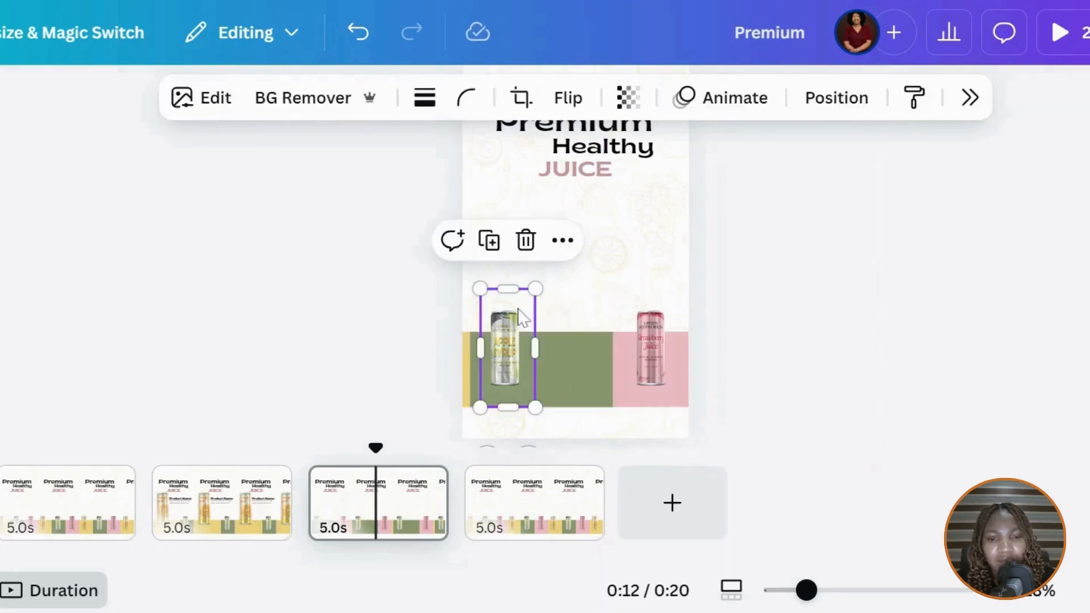
left_click_drag(534, 289, 656, 166)
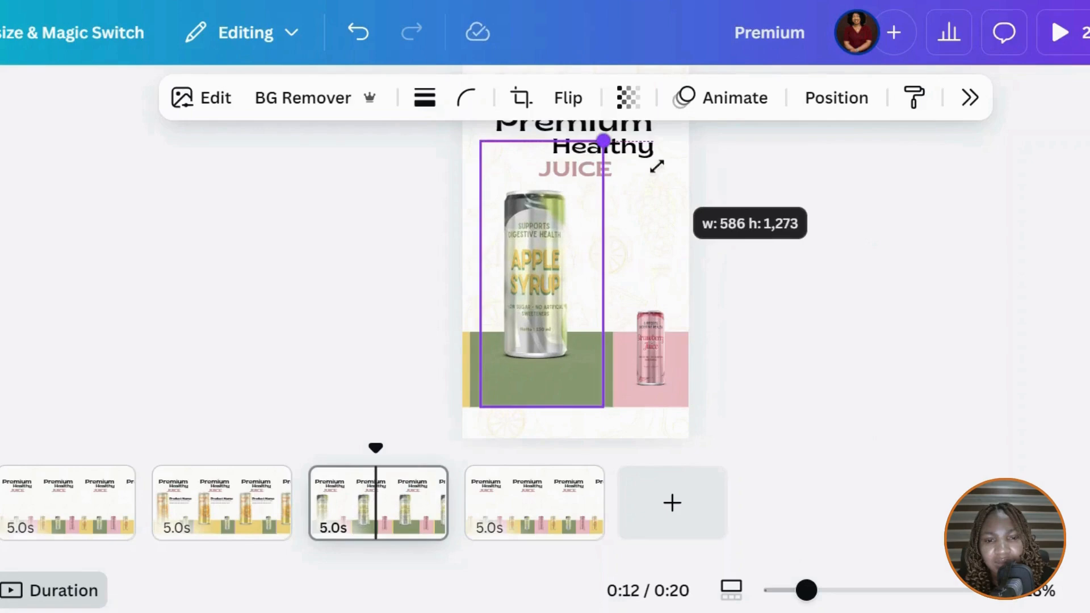
left_click_drag(604, 142, 603, 142)
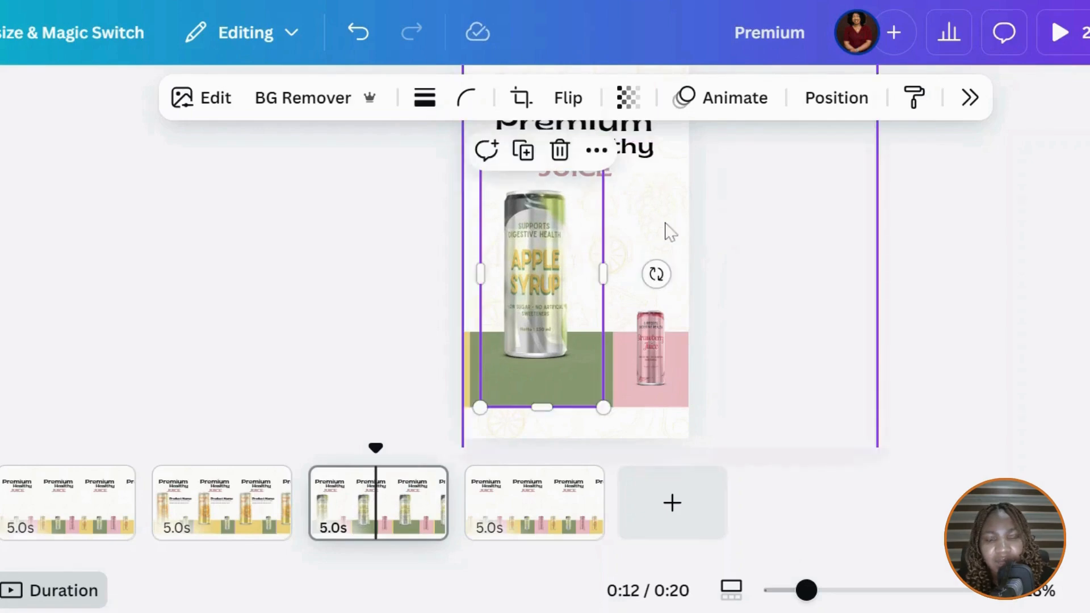
Paste the product name and description text on page 3, and nudge the apple syrup can left until it clears the text.
left_click(667, 227)
key("ctrl+v")
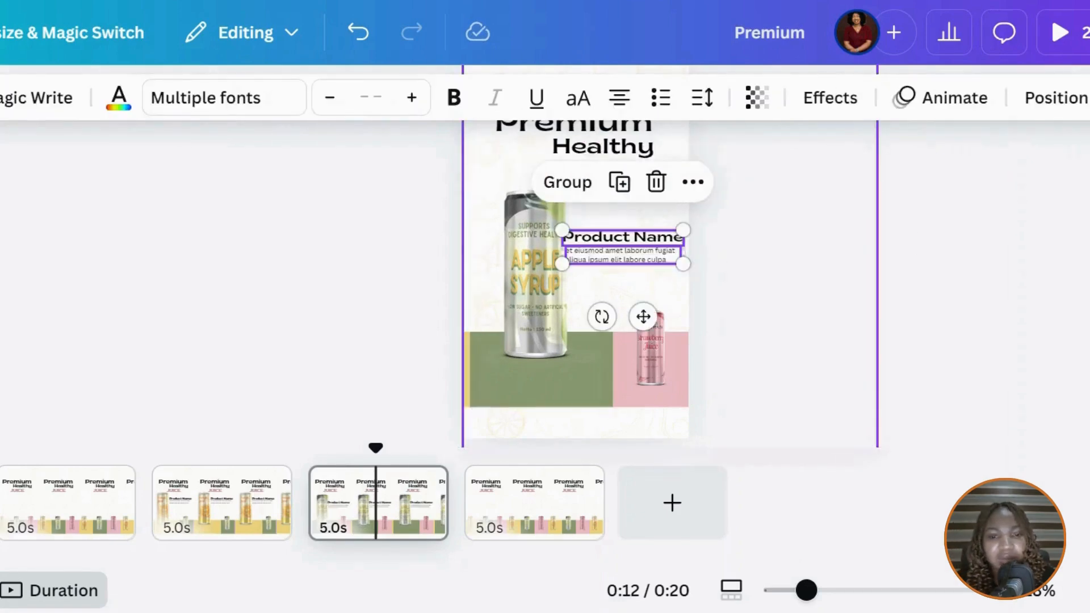
left_click(566, 291)
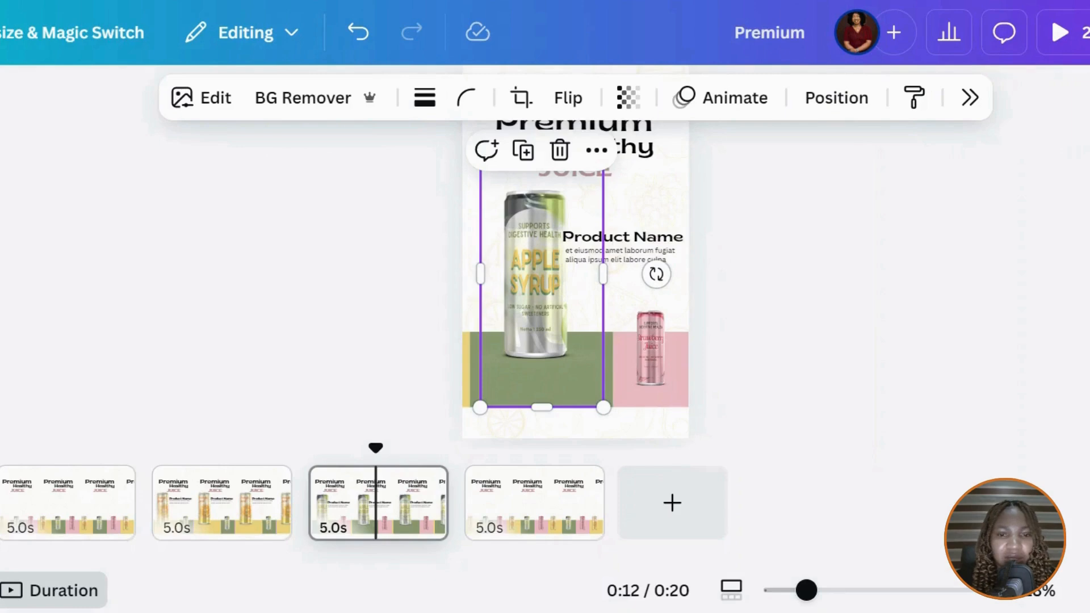
key("Left")
key("Left")
key("Left")
key("Left")
key("Left")
key("Left")
key("Left")
key("Left")
key("Left")
key("Left")
key("Left")
key("Left")
key("Left")
key("Left")
key("Left")
key("Left")
key("Left")
key("Left")
key("Left")
key("Left")
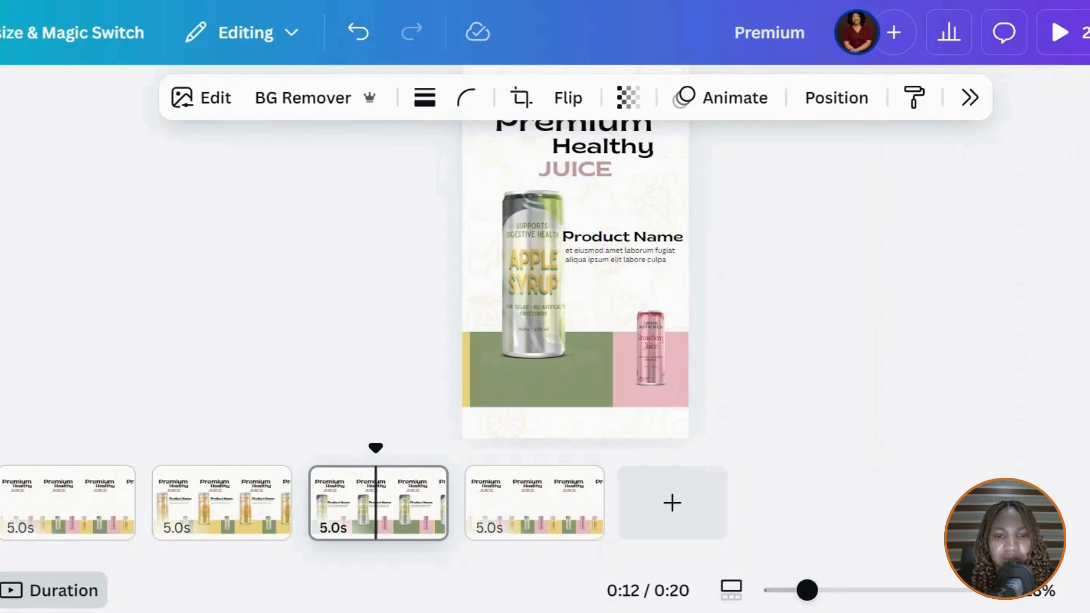
key("Left")
key("Left")
key("Left")
key("Left")
key("Left")
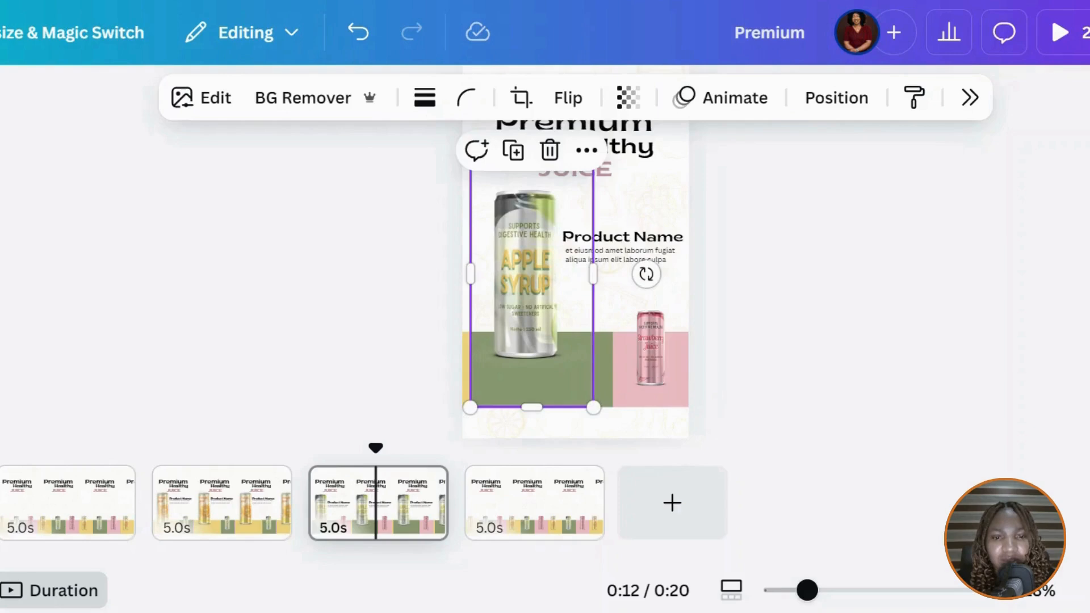
On page 4, shift the yellow and green squares with their cans left until only a thin strip of yellow remains on the page.
left_click(537, 500)
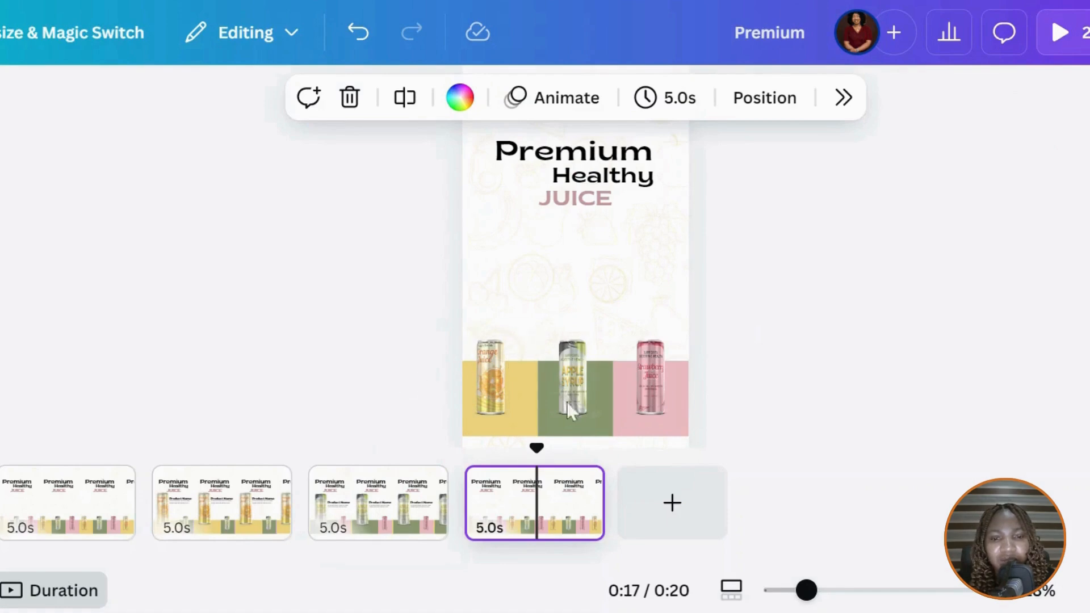
left_click_drag(422, 356, 573, 437)
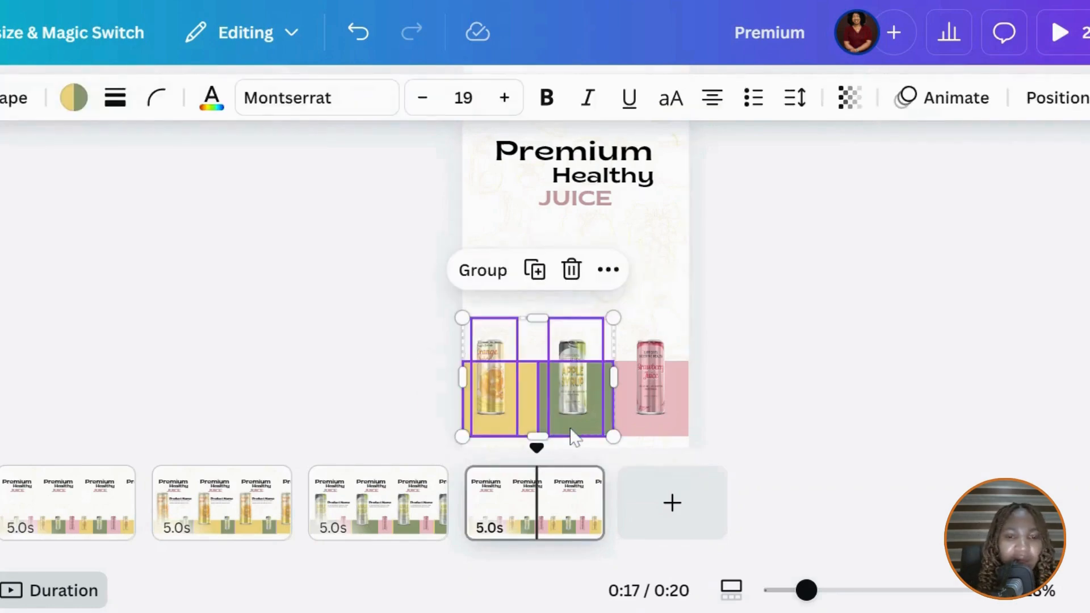
key("Left")
key("Left")
key("Left")
key("Left")
key("Left")
key("Left")
key("Left")
key("Left")
key("Left")
key("Left")
key("Left")
key("Left")
key("Left")
key("Left")
key("Left")
key("Left")
key("Left")
key("Left")
key("Left")
key("Left")
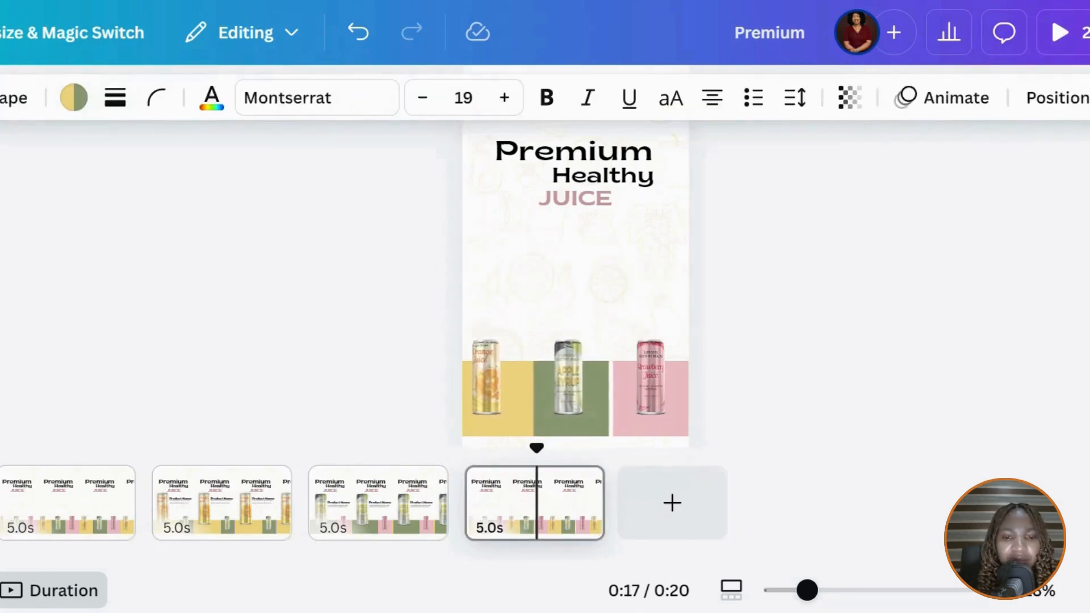
key("Left")
key("Left")
key("Left")
key("Left")
key("Left")
key("Left")
key("Left")
key("Left")
key("Left")
key("Left")
key("Left")
key("Left")
key("Left")
key("Left")
key("Left")
key("Left")
key("Left")
key("Left")
key("Left")
key("Left")
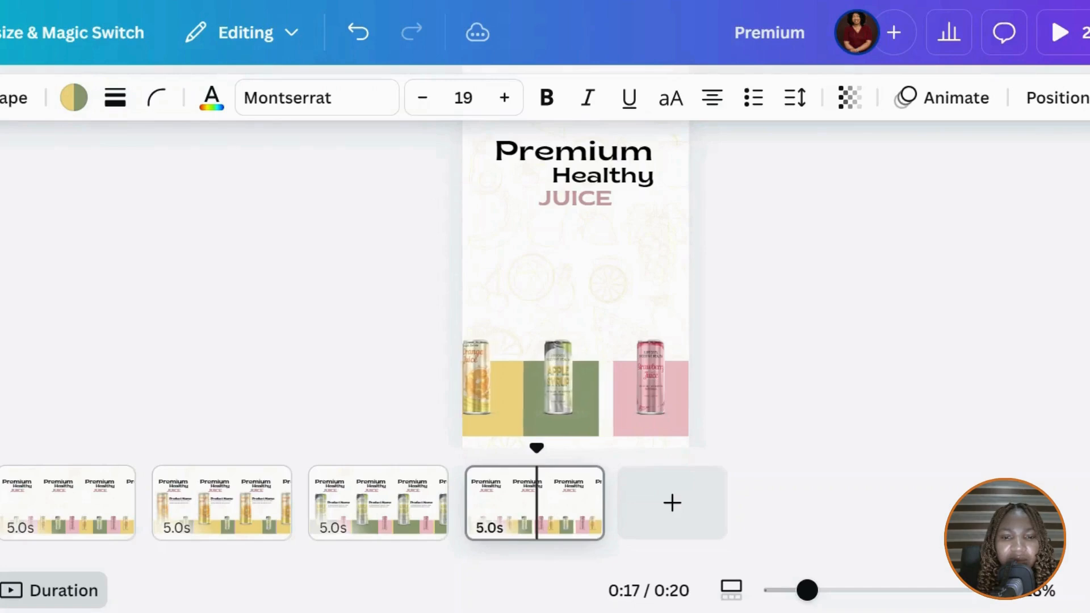
key("Left")
key("Left")
key("Left")
key("Left")
key("Left")
key("Left")
key("Left")
key("Left")
key("Left")
key("Left")
key("Left")
key("Left")
Widen the pink square on page 4 leftward to the green square, and enlarge the strawberry juice can to just below the title.
left_click(495, 347)
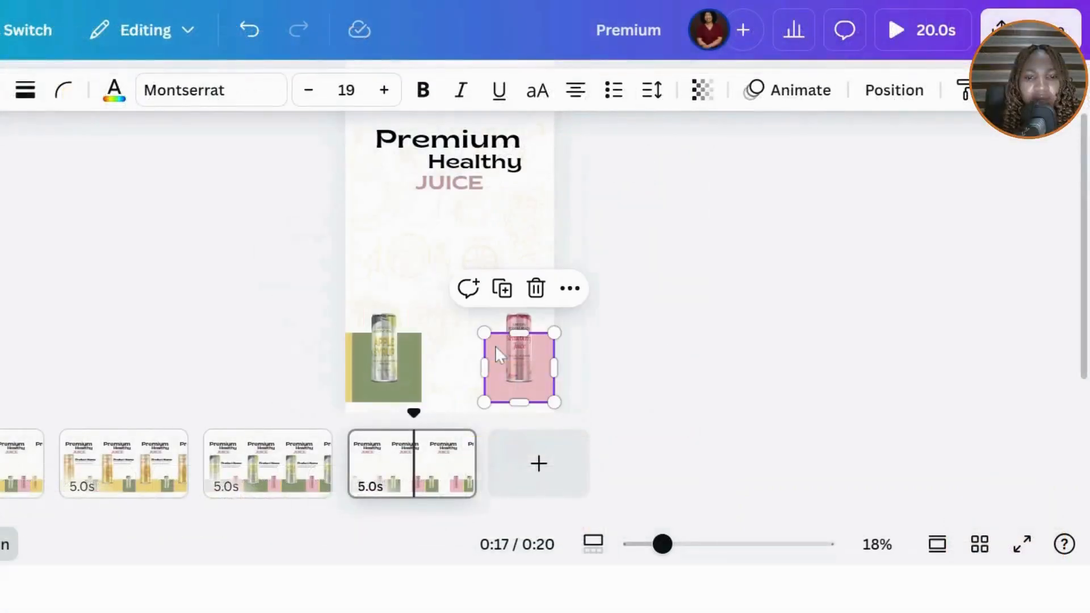
left_click_drag(461, 365, 425, 369)
left_click(517, 346)
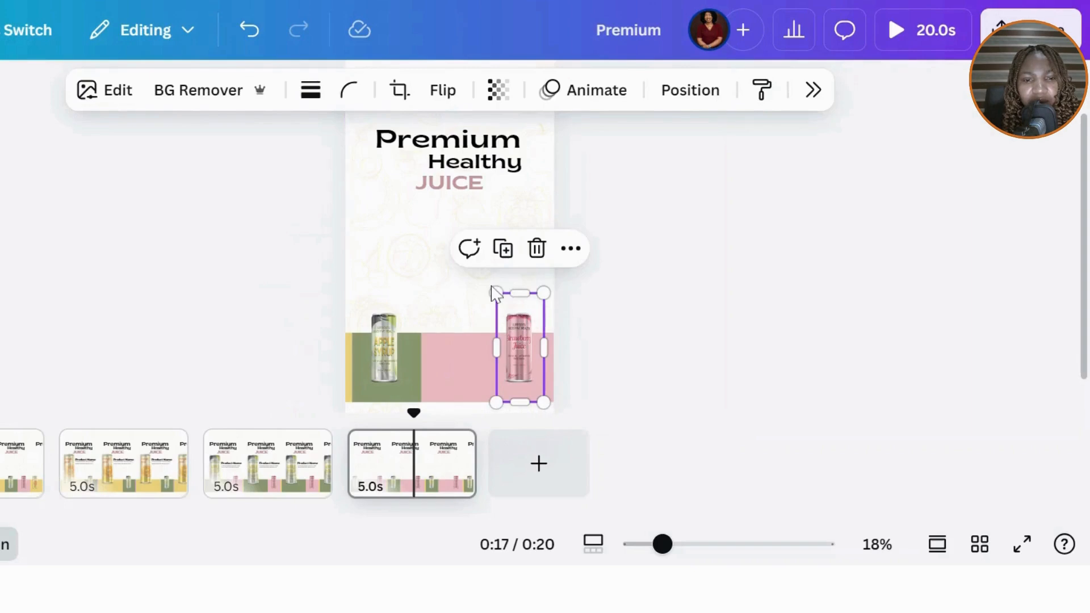
left_click_drag(495, 293, 405, 182)
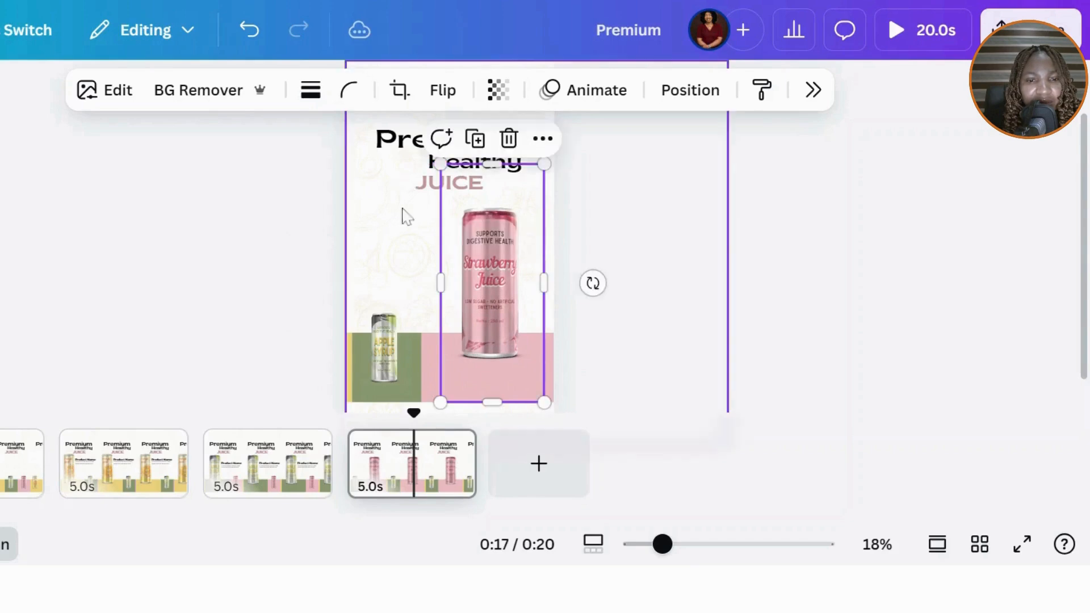
Paste the product name and description text on page 4 and move it to the left side of the strawberry juice can.
left_click(387, 261)
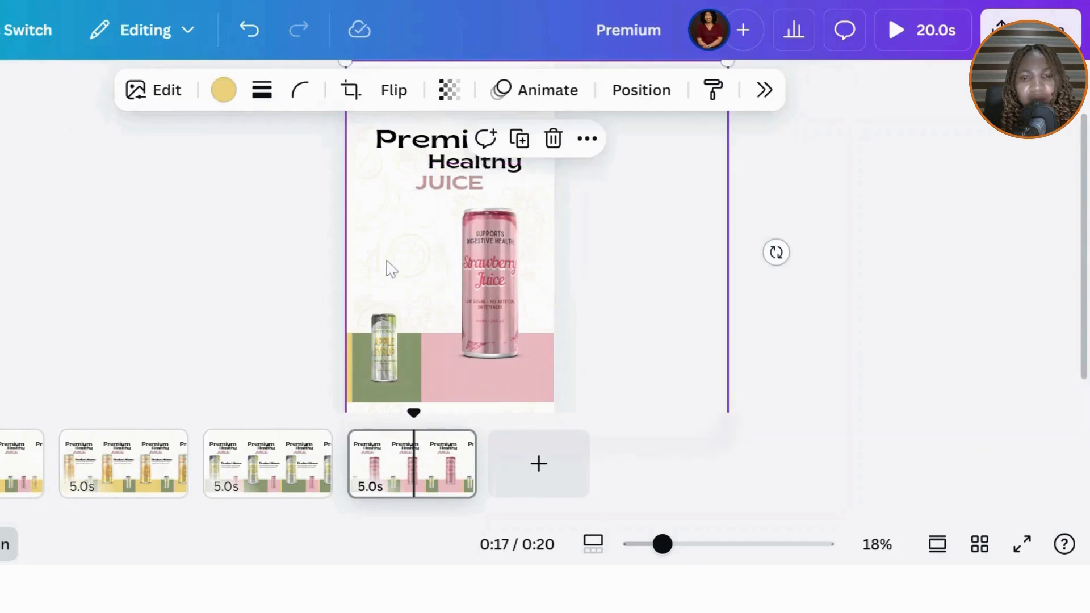
key("ctrl+v")
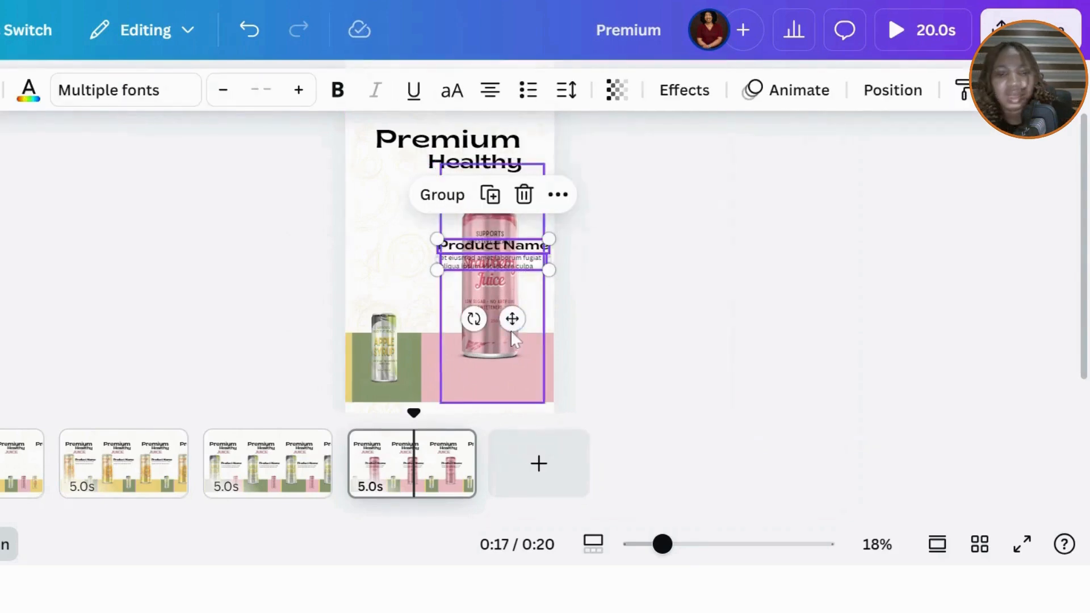
left_click_drag(487, 322, 423, 320)
Nudge the strawberry juice can on page 4 right until it stands clear of the product name text.
left_click(478, 318)
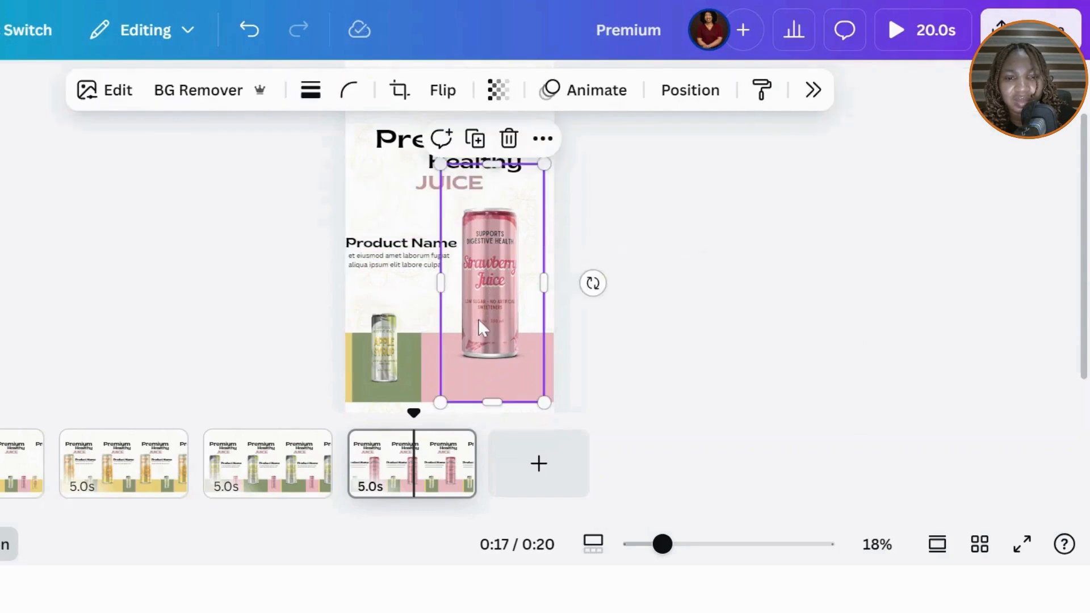
key("Right")
key("Right")
key("Right")
key("Right")
key("Right")
key("Right")
key("Right")
key("Right")
key("Right")
key("Right")
key("Right")
key("Right")
key("Right")
key("Right")
key("Right")
key("Right")
key("Right")
key("Right")
key("Right")
key("Right")
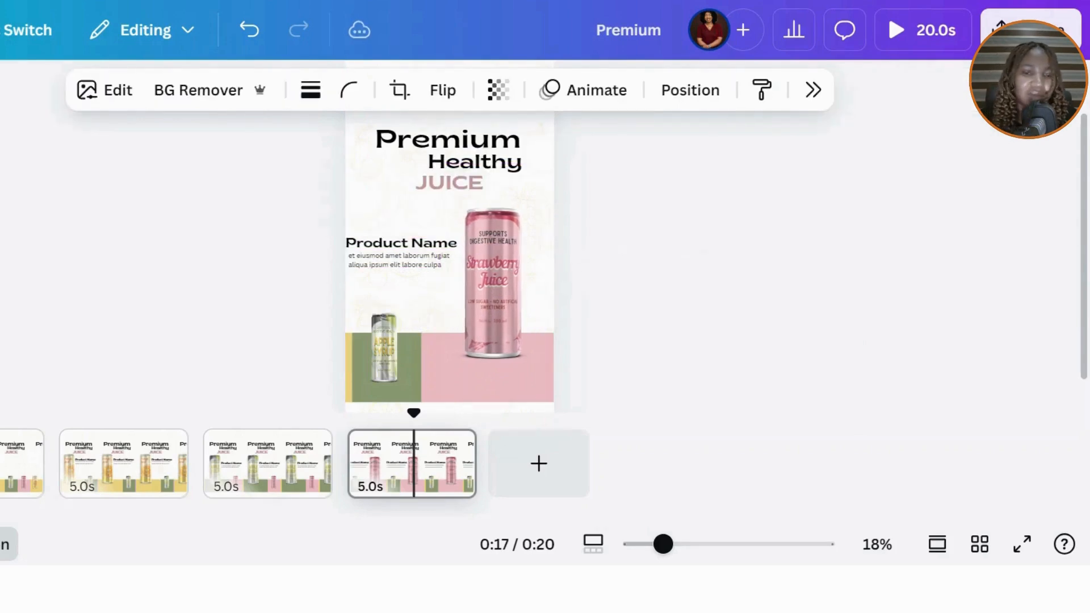
key("Right")
key("Right")
key("Right")
key("Right")
key("Right")
key("Right")
key("Right")
key("Right")
key("Right")
key("Right")
key("Right")
key("Right")
key("Right")
key("Right")
key("Right")
key("Right")
key("Right")
key("Right")
key("Right")
key("Right")
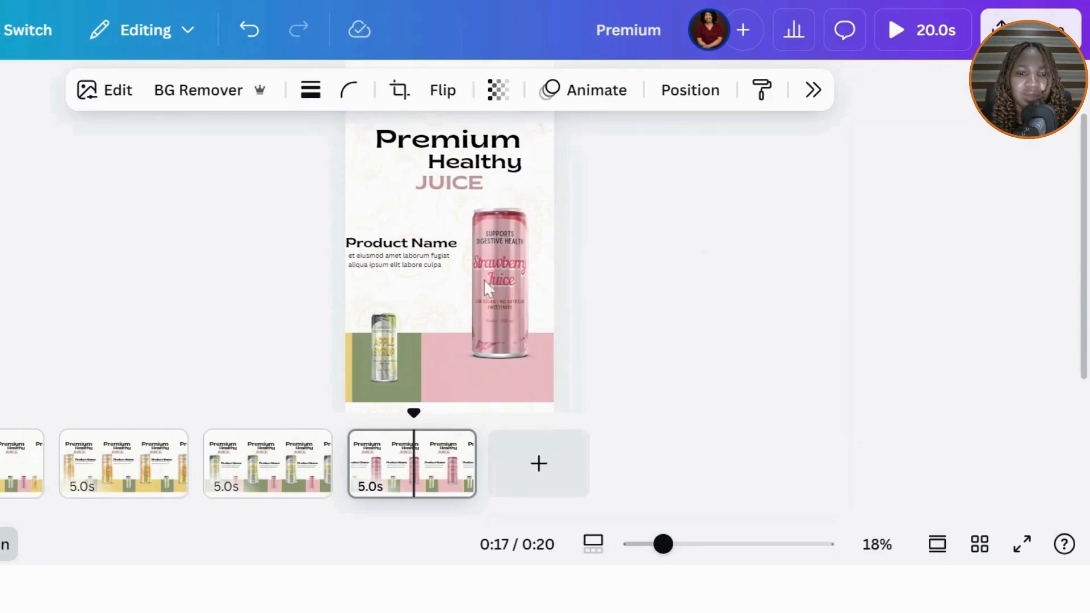
Shift the product name and description text on page 4 slightly right, away from the page edge.
left_click(403, 245)
left_click(403, 264, "shift")
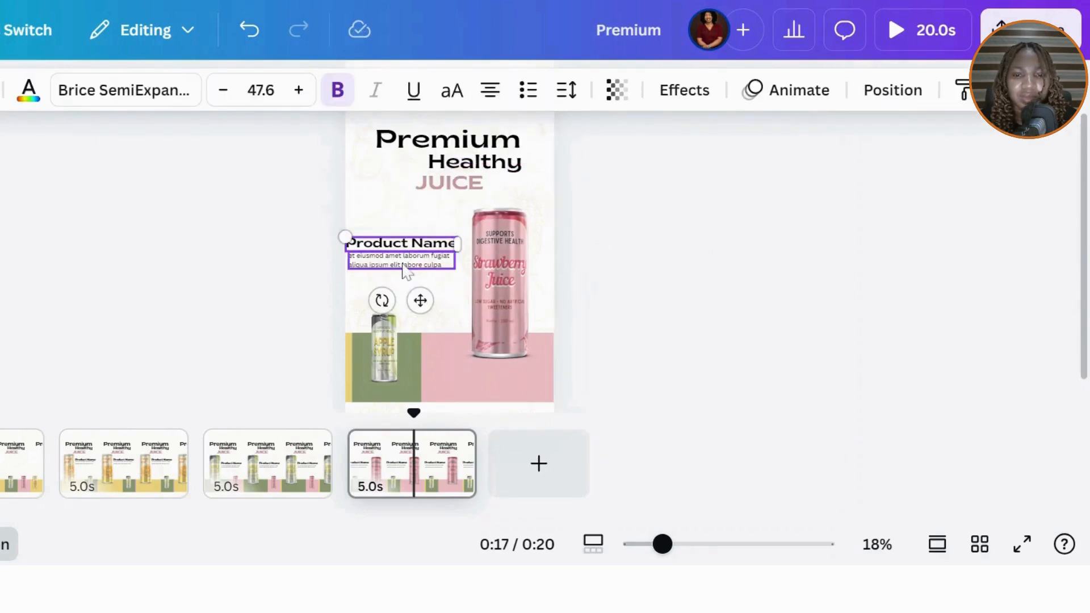
key("Right")
key("Right")
key("Right")
key("Right")
key("Right")
key("Right")
key("Right")
key("Right")
key("Right")
key("Right")
key("Right")
key("Right")
key("Right")
key("Right")
key("Right")
key("Right")
key("Right")
key("Right")
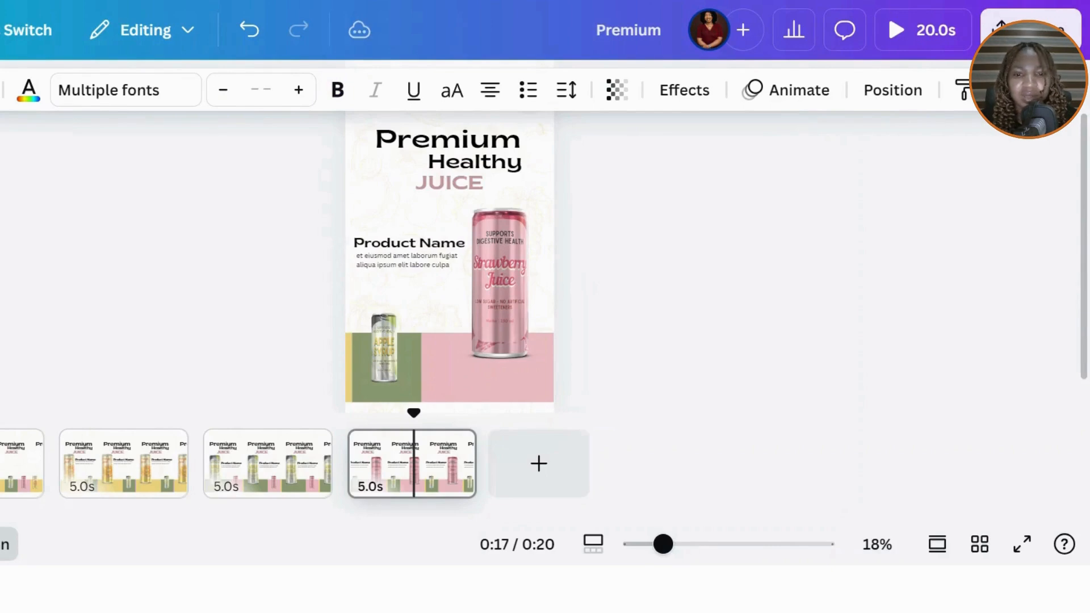
left_click(697, 254)
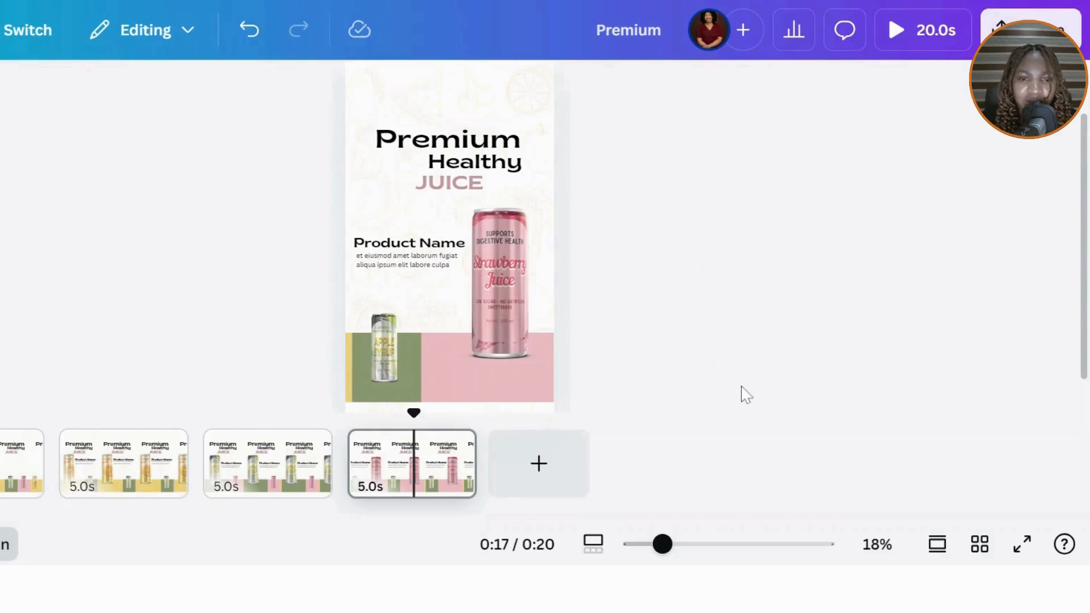
Recolor the fruit-pattern background from yellow to the document's green #8c9a71 on page 4 and then page 3.
left_click(522, 89)
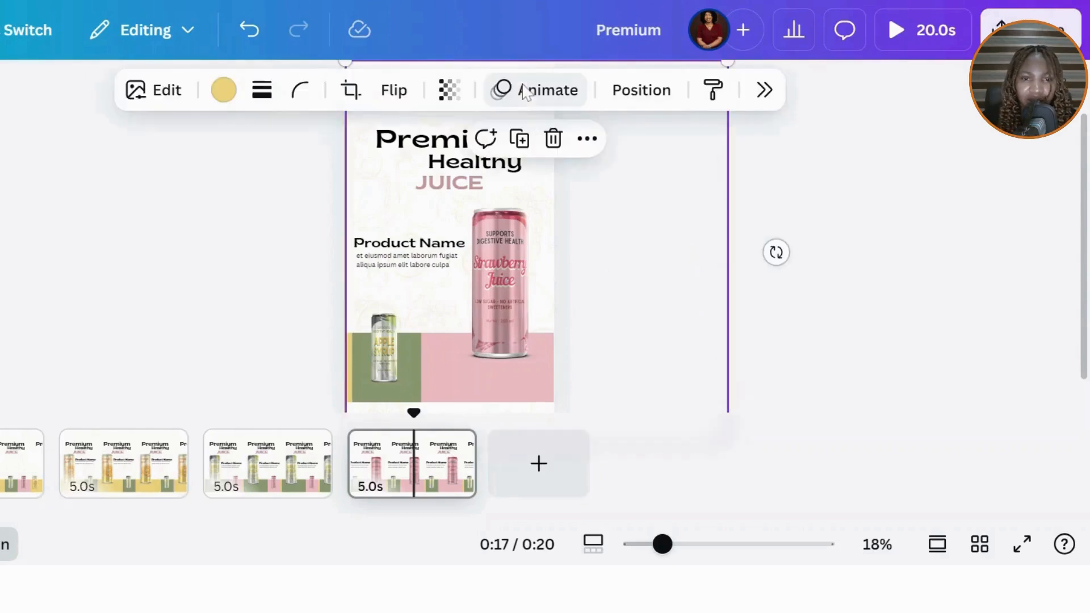
left_click(224, 91)
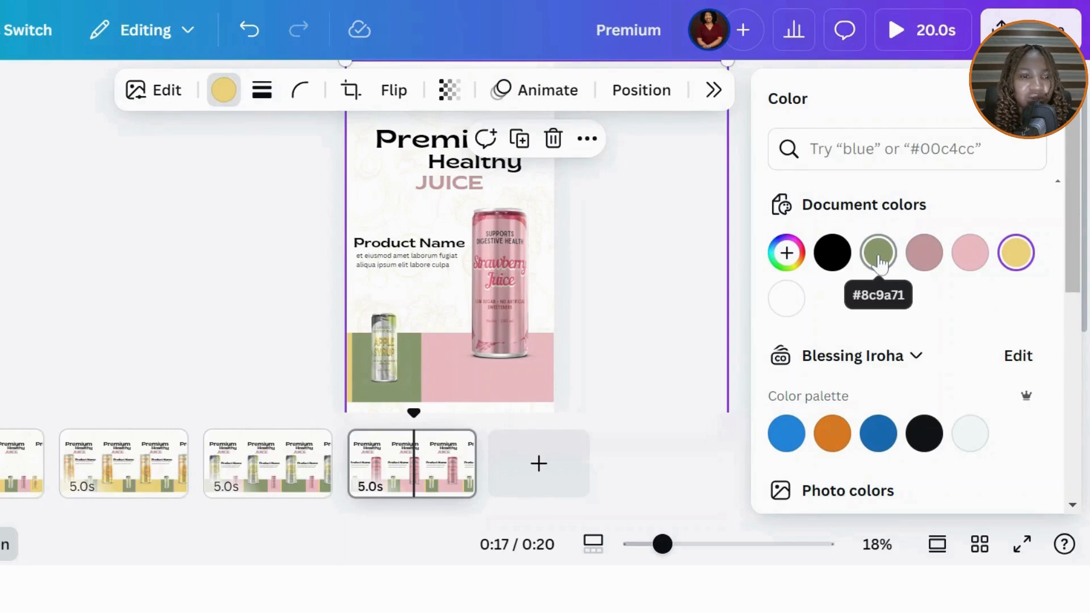
left_click(878, 258)
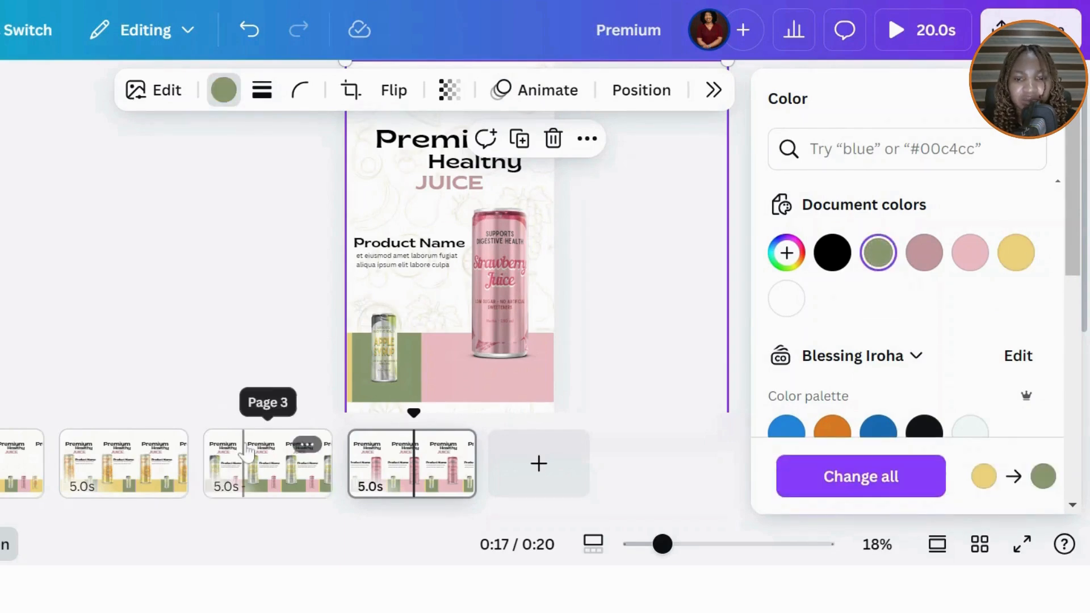
left_click(247, 451)
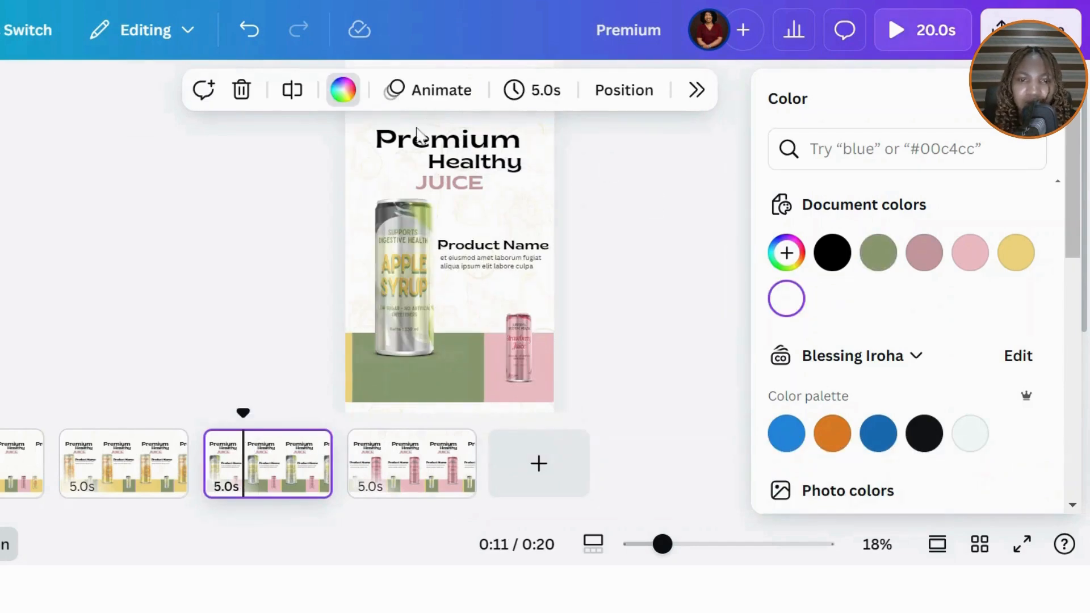
left_click(360, 170)
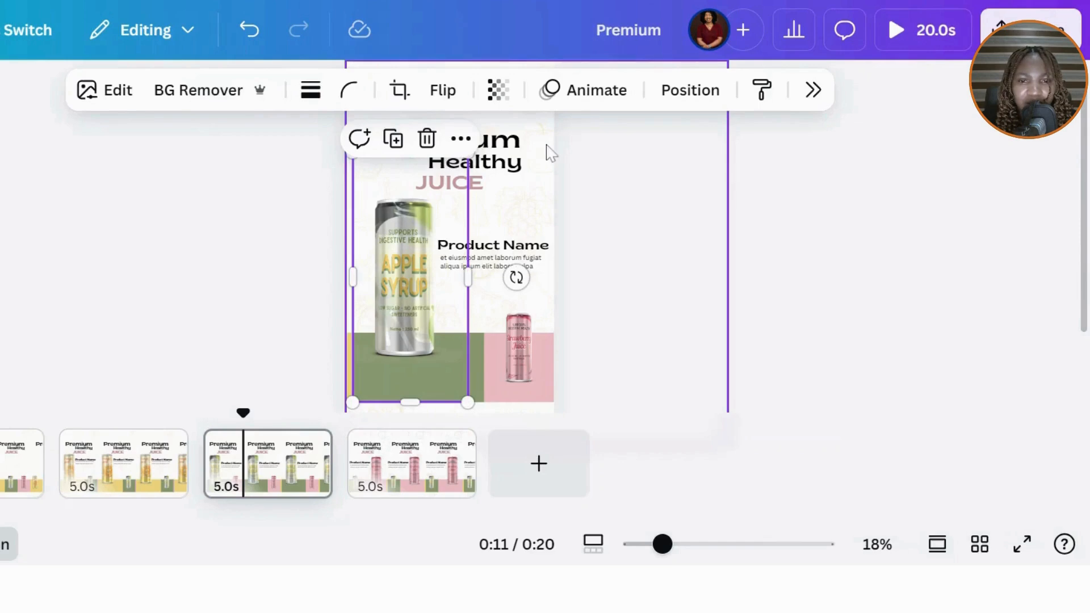
left_click(224, 89)
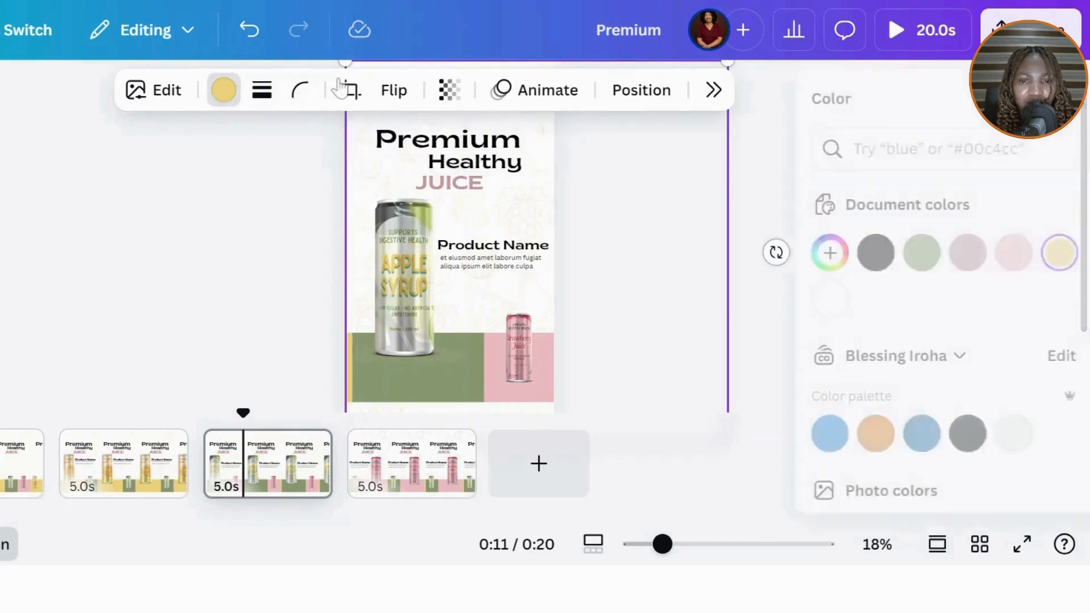
left_click(879, 263)
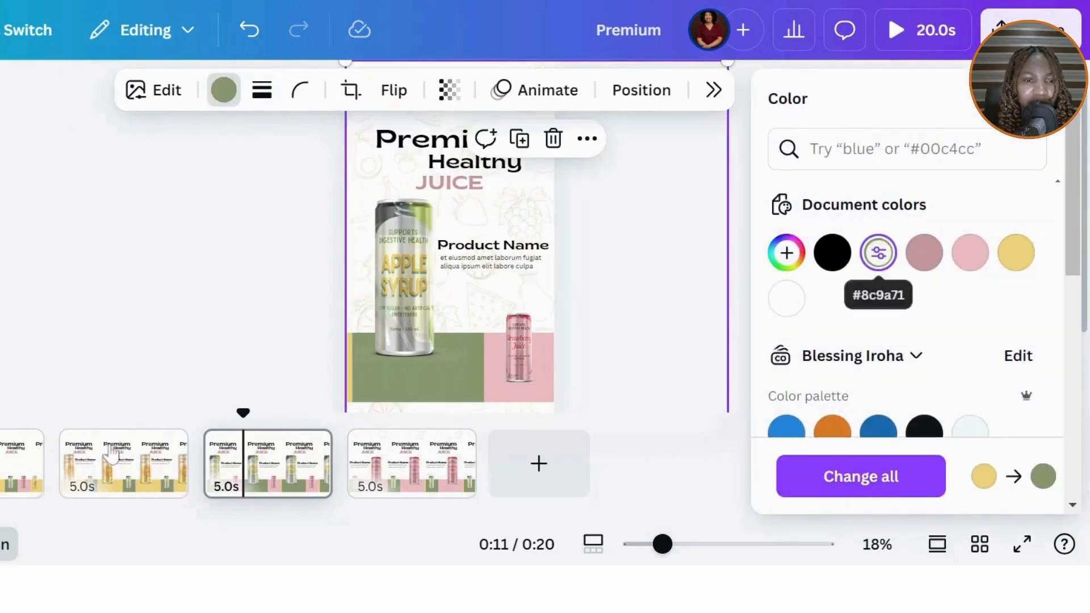
Recolor the fruit-pattern background on page 2 and page 1 with the same green, #8c9a71.
left_click(111, 454)
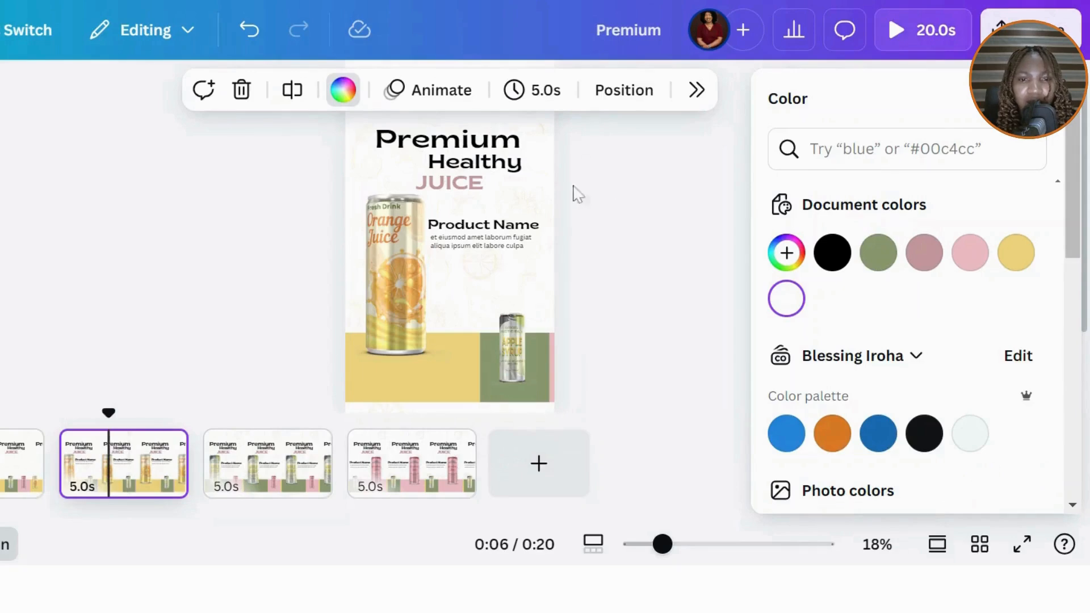
left_click(548, 177)
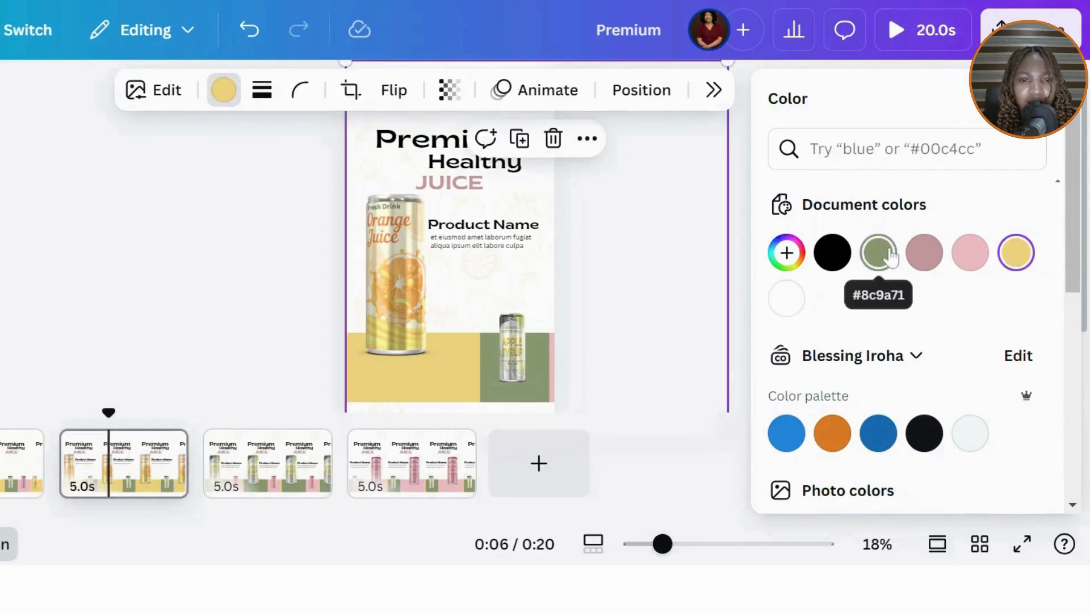
left_click(879, 252)
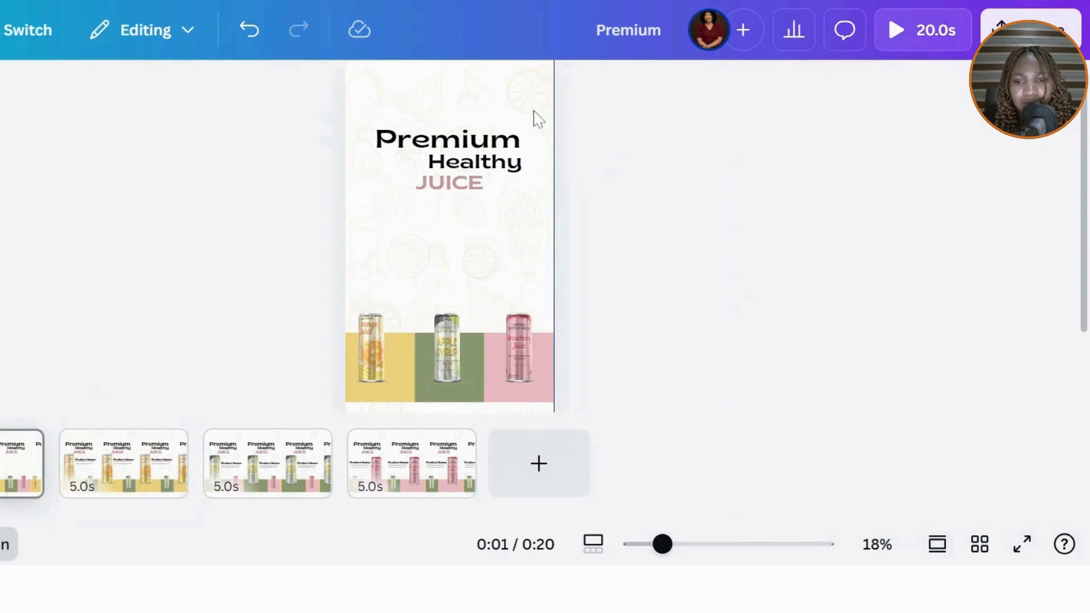
left_click(537, 119)
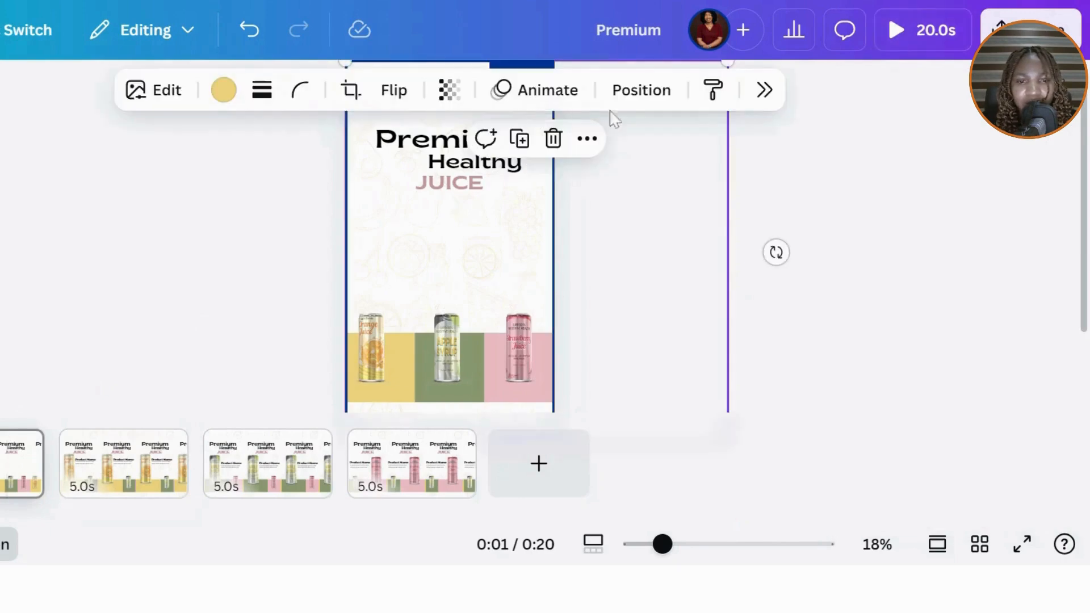
left_click(224, 90)
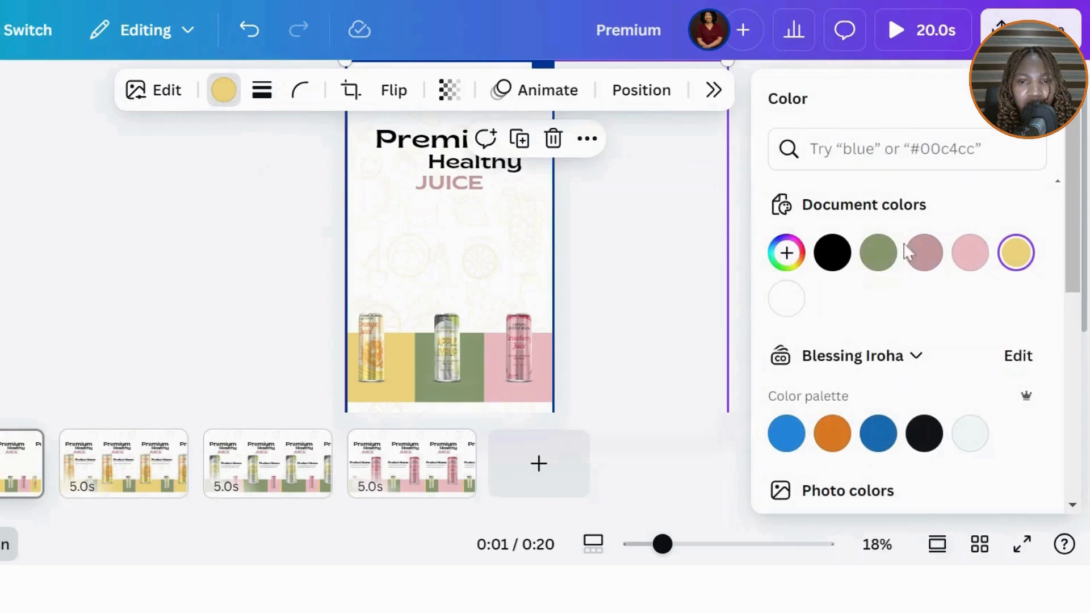
left_click(879, 257)
left_click(194, 280)
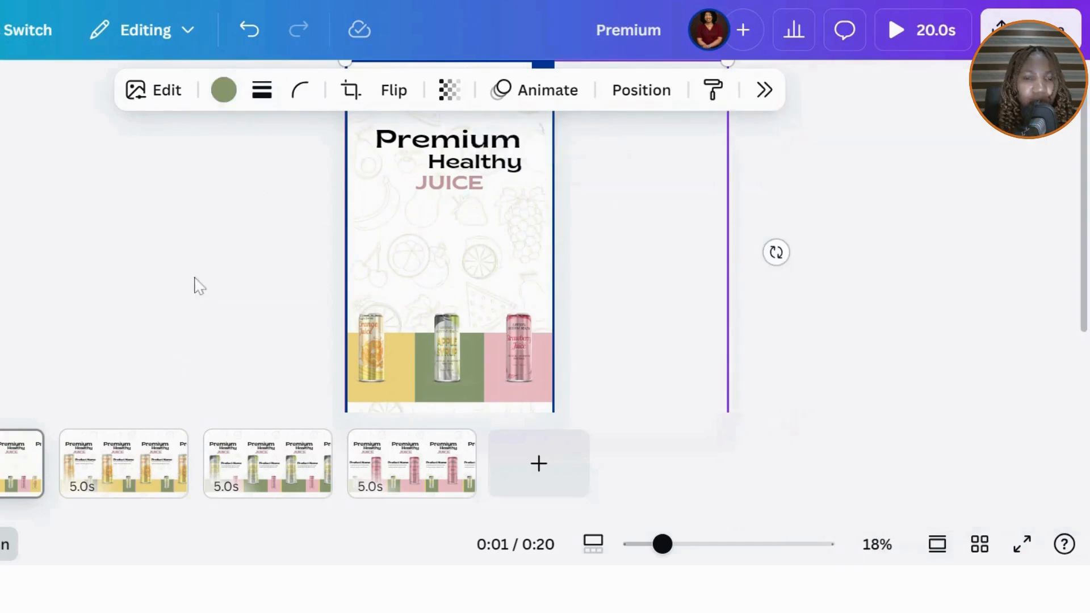
left_click(195, 279)
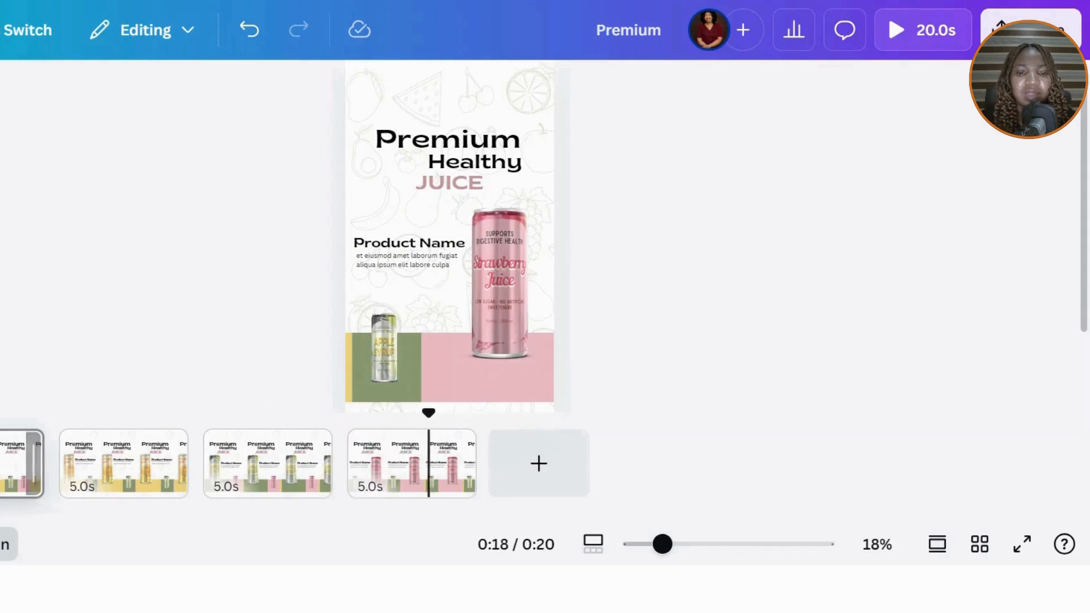
Shorten page 1 to 2.0 seconds and pages 2, 3 and 4 to 2.5 seconds each.
left_click(69, 464)
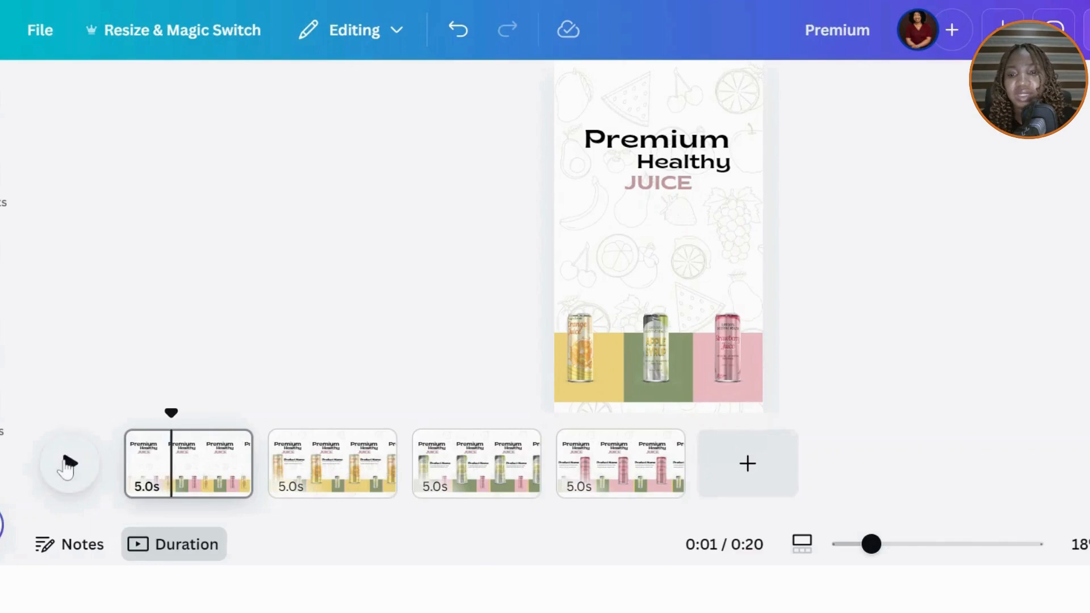
left_click(68, 463)
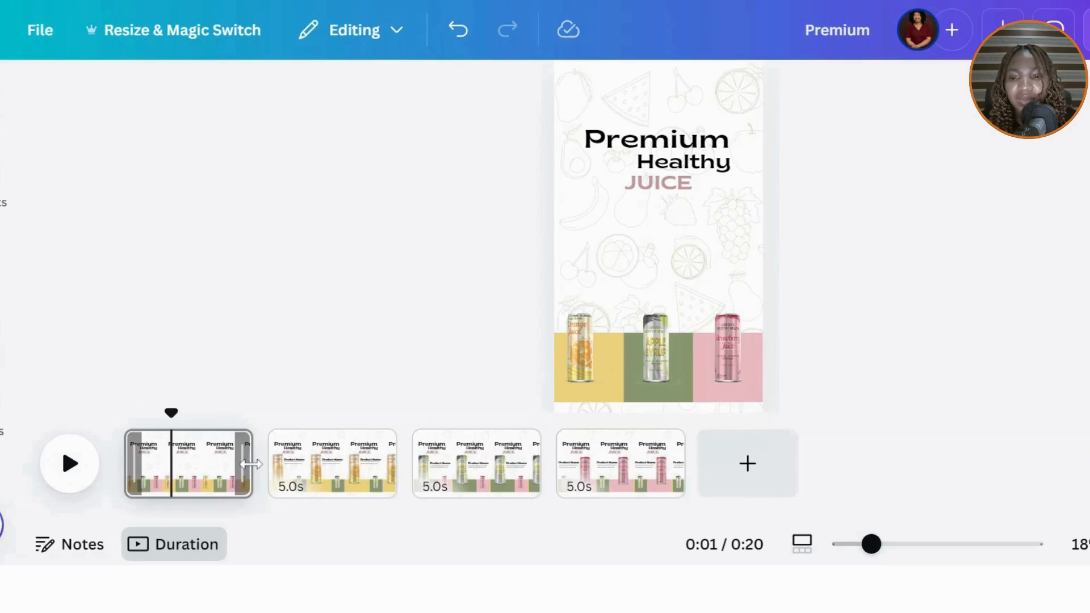
left_click_drag(249, 465, 176, 452)
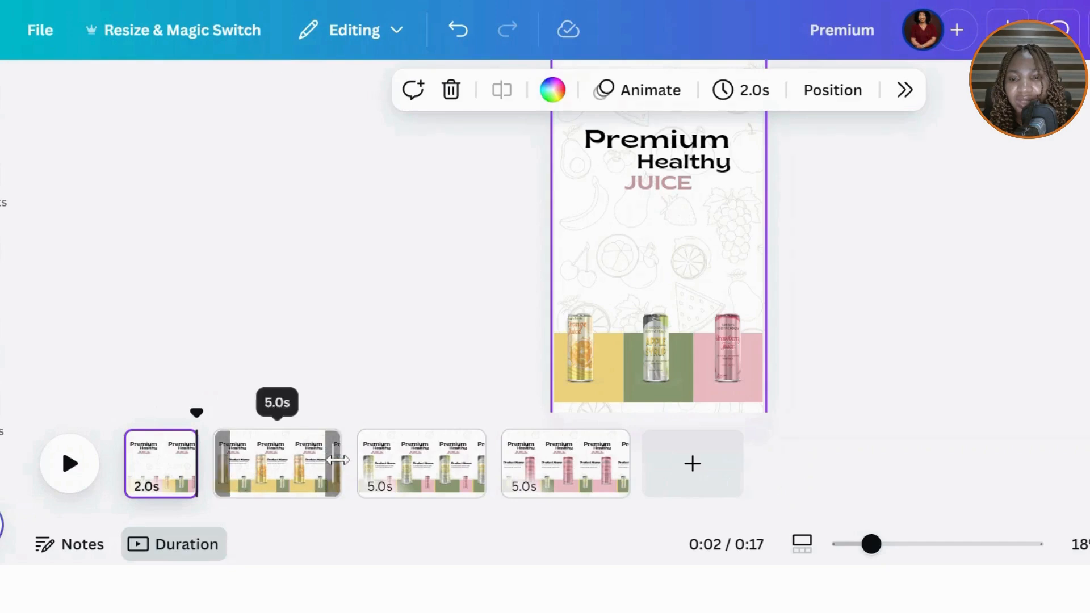
left_click_drag(334, 459, 285, 463)
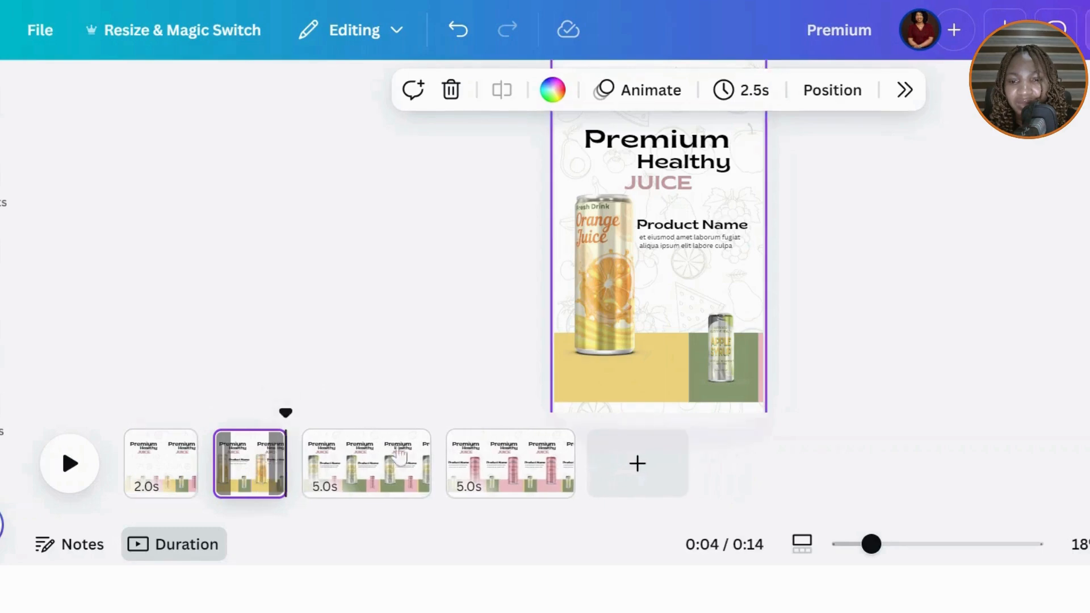
left_click_drag(402, 466, 374, 462)
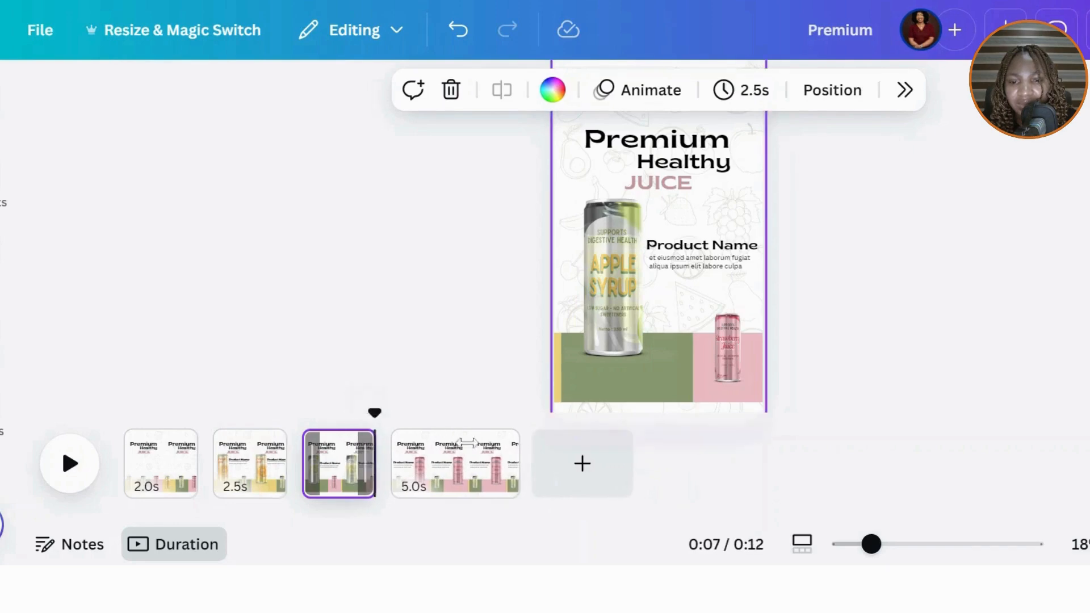
left_click_drag(488, 455, 446, 456)
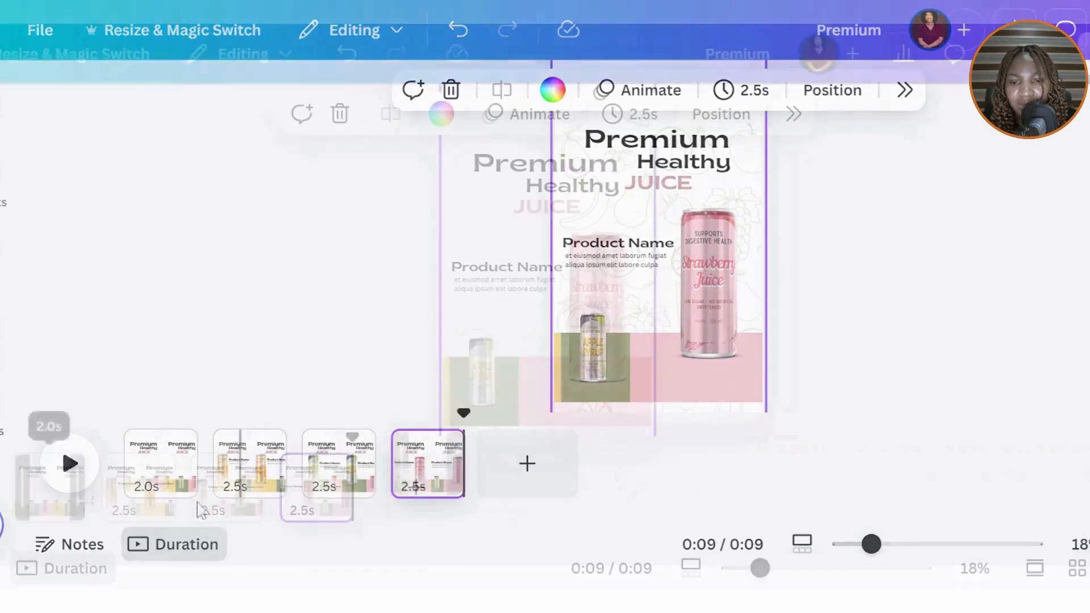
Add a Match & Move transition between pages 1 and 2 and apply it between all pages.
mouse_move(216, 494)
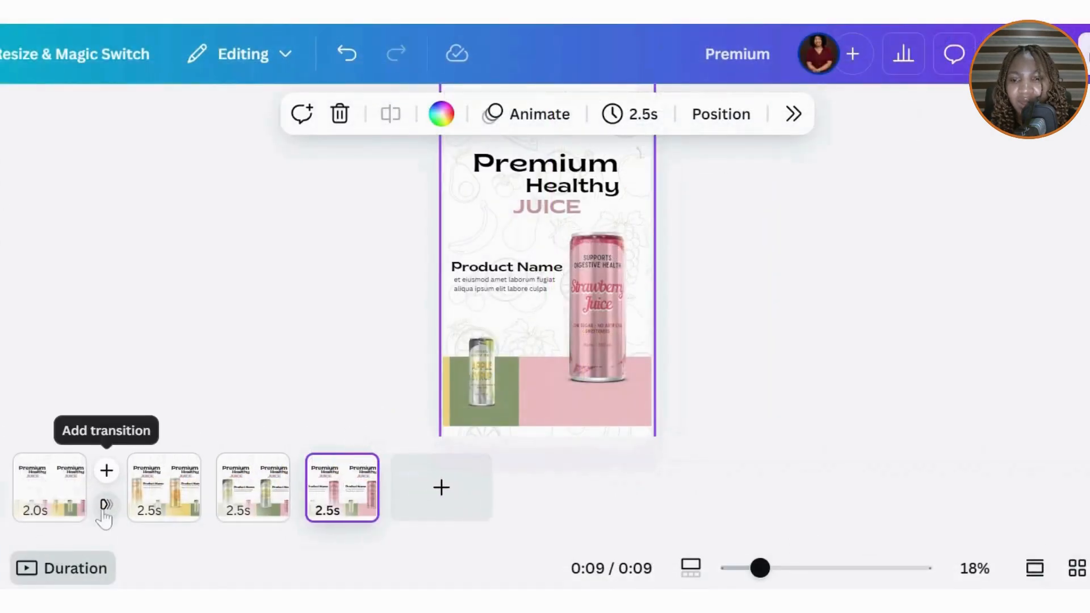
left_click(105, 506)
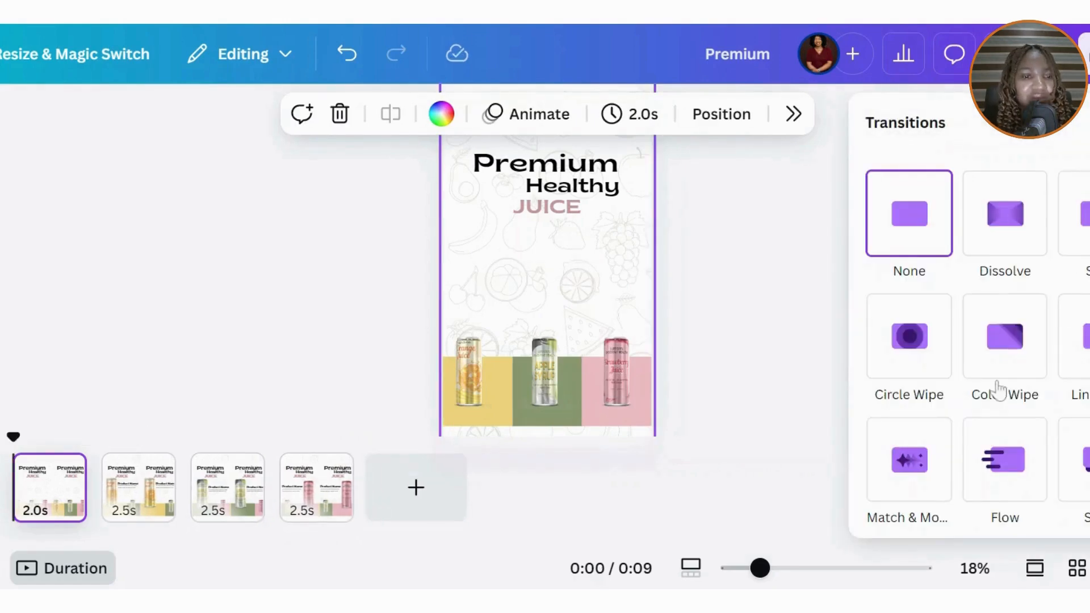
left_click(910, 464)
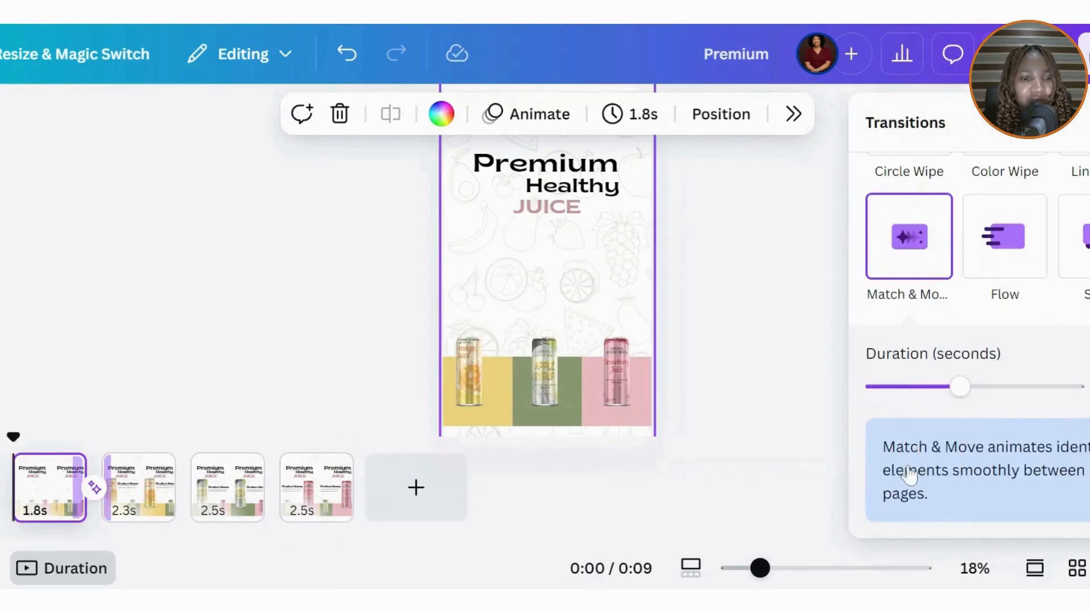
scroll(1013, 306, "down", 5)
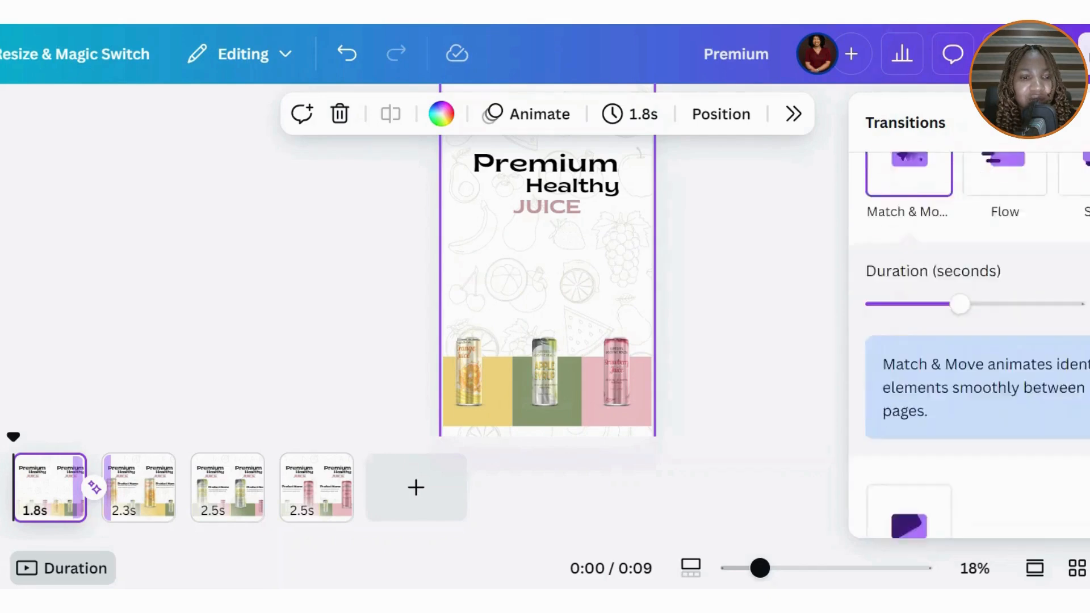
left_click(1018, 504)
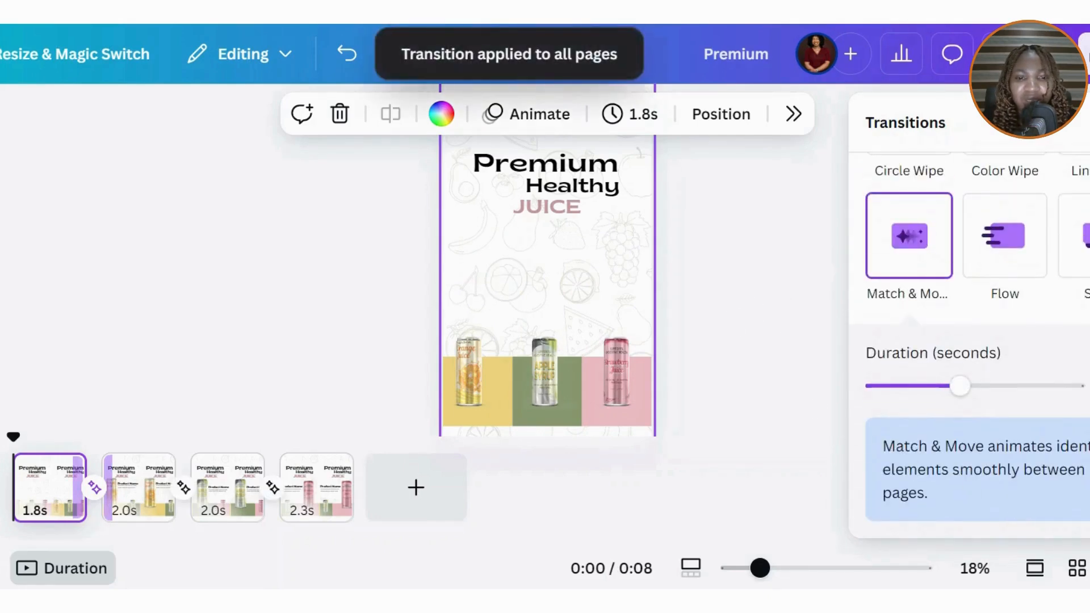
left_click(597, 317)
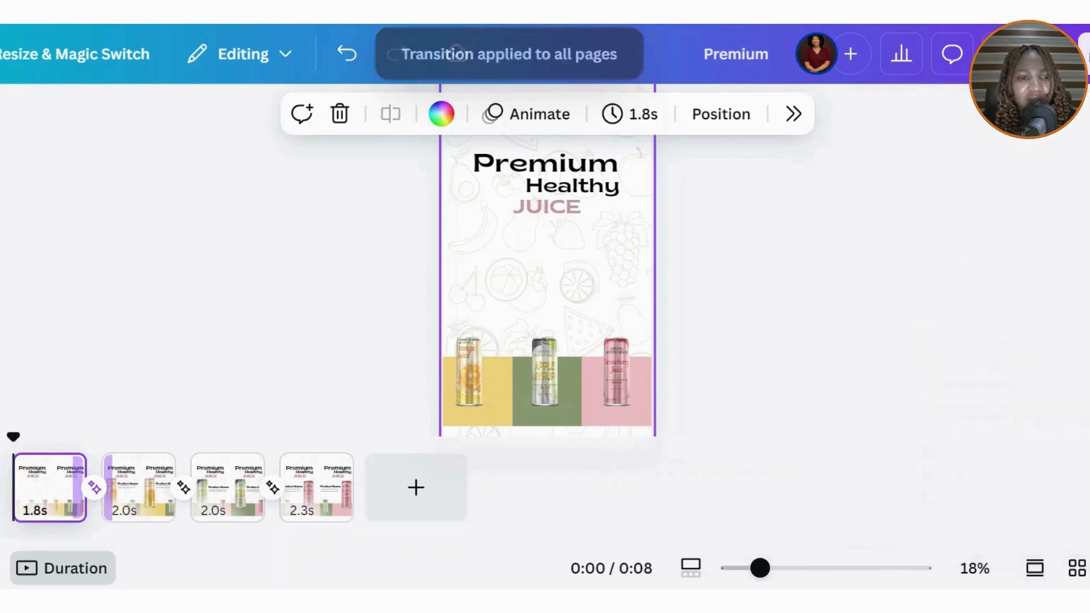
Play the video from page 1 to preview the transitions between the pages.
key("space")
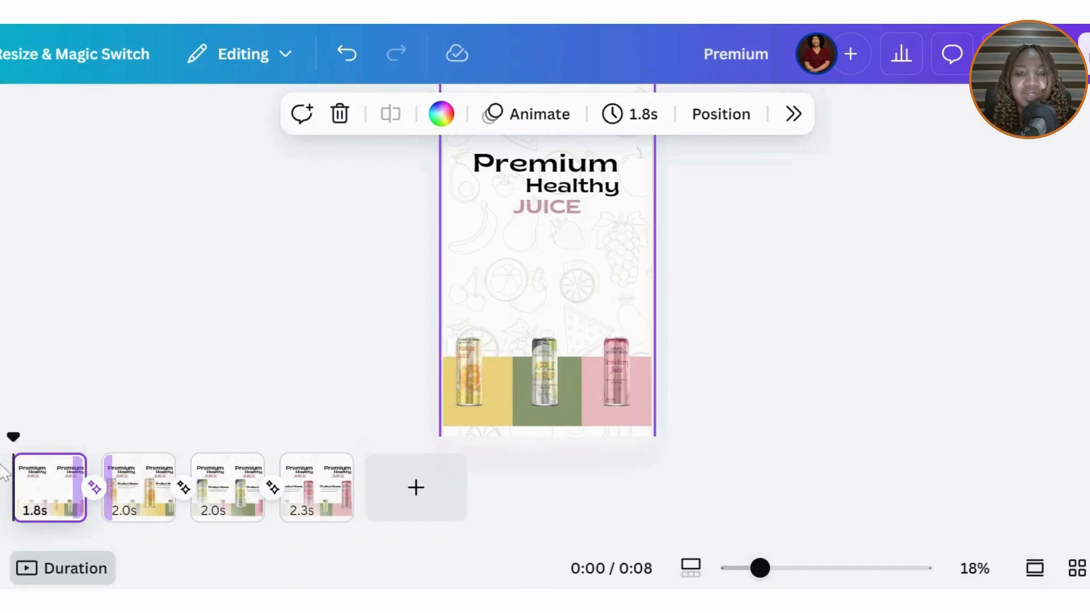
key("space")
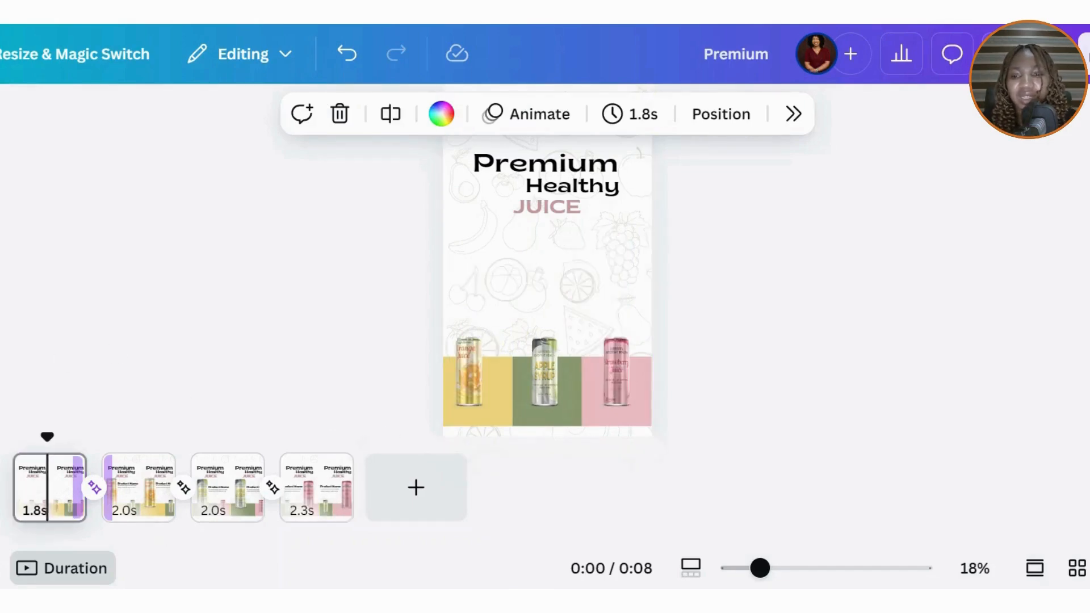